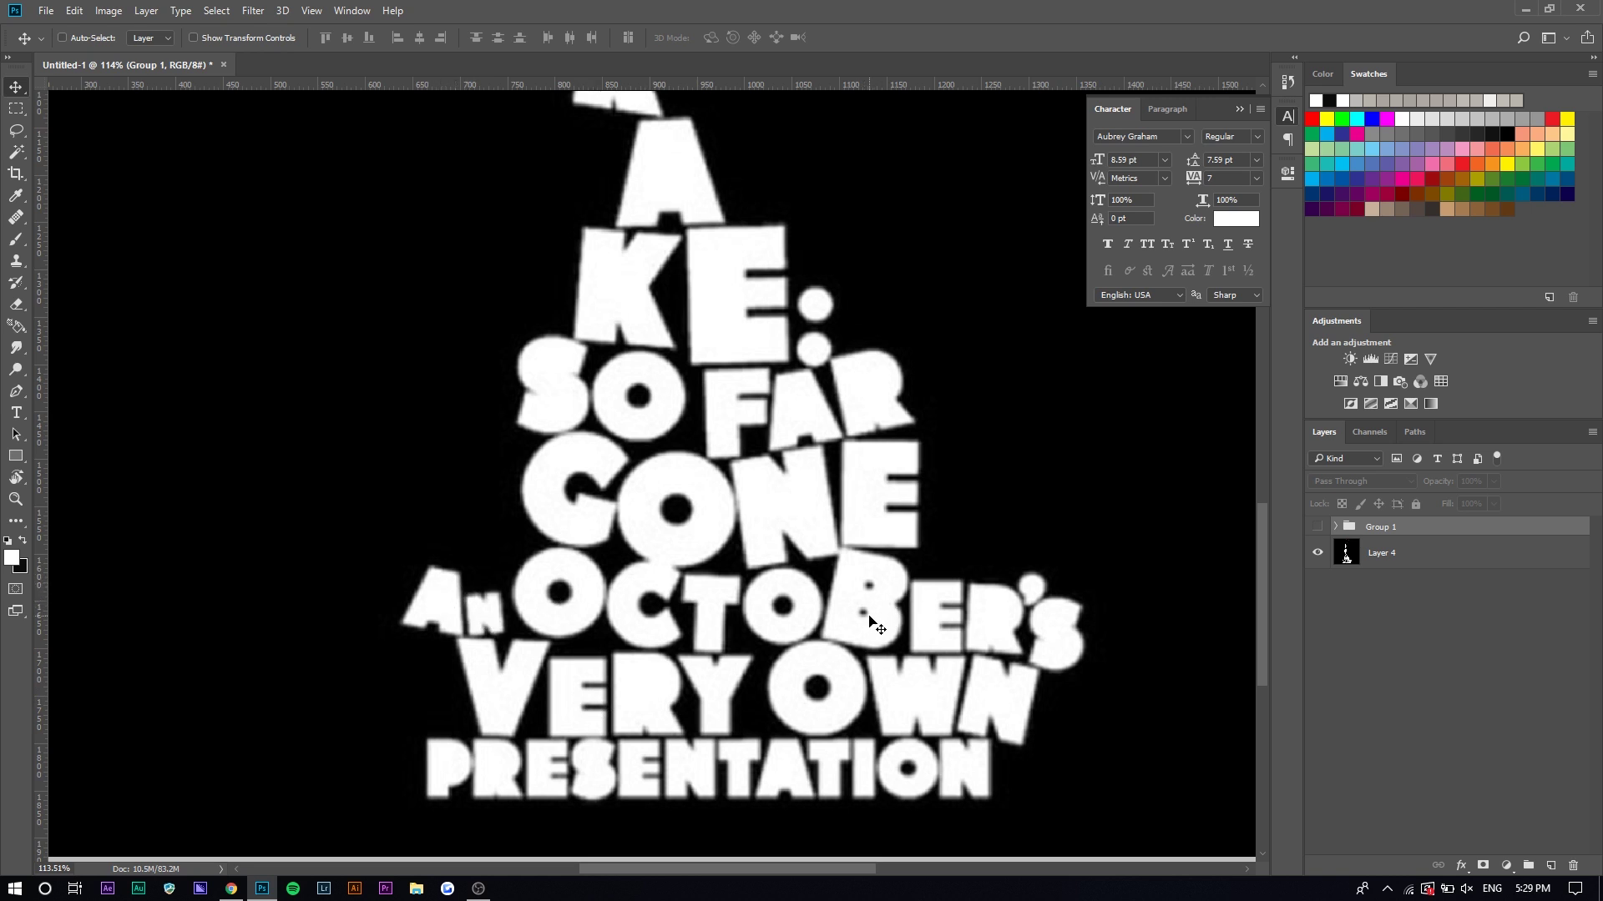
Examine how the letters are sized, tilted and stacked in the reference album cover
{"action": "scroll", "coordinate": [870, 624], "scroll_direction": "up", "scroll_amount": 5}
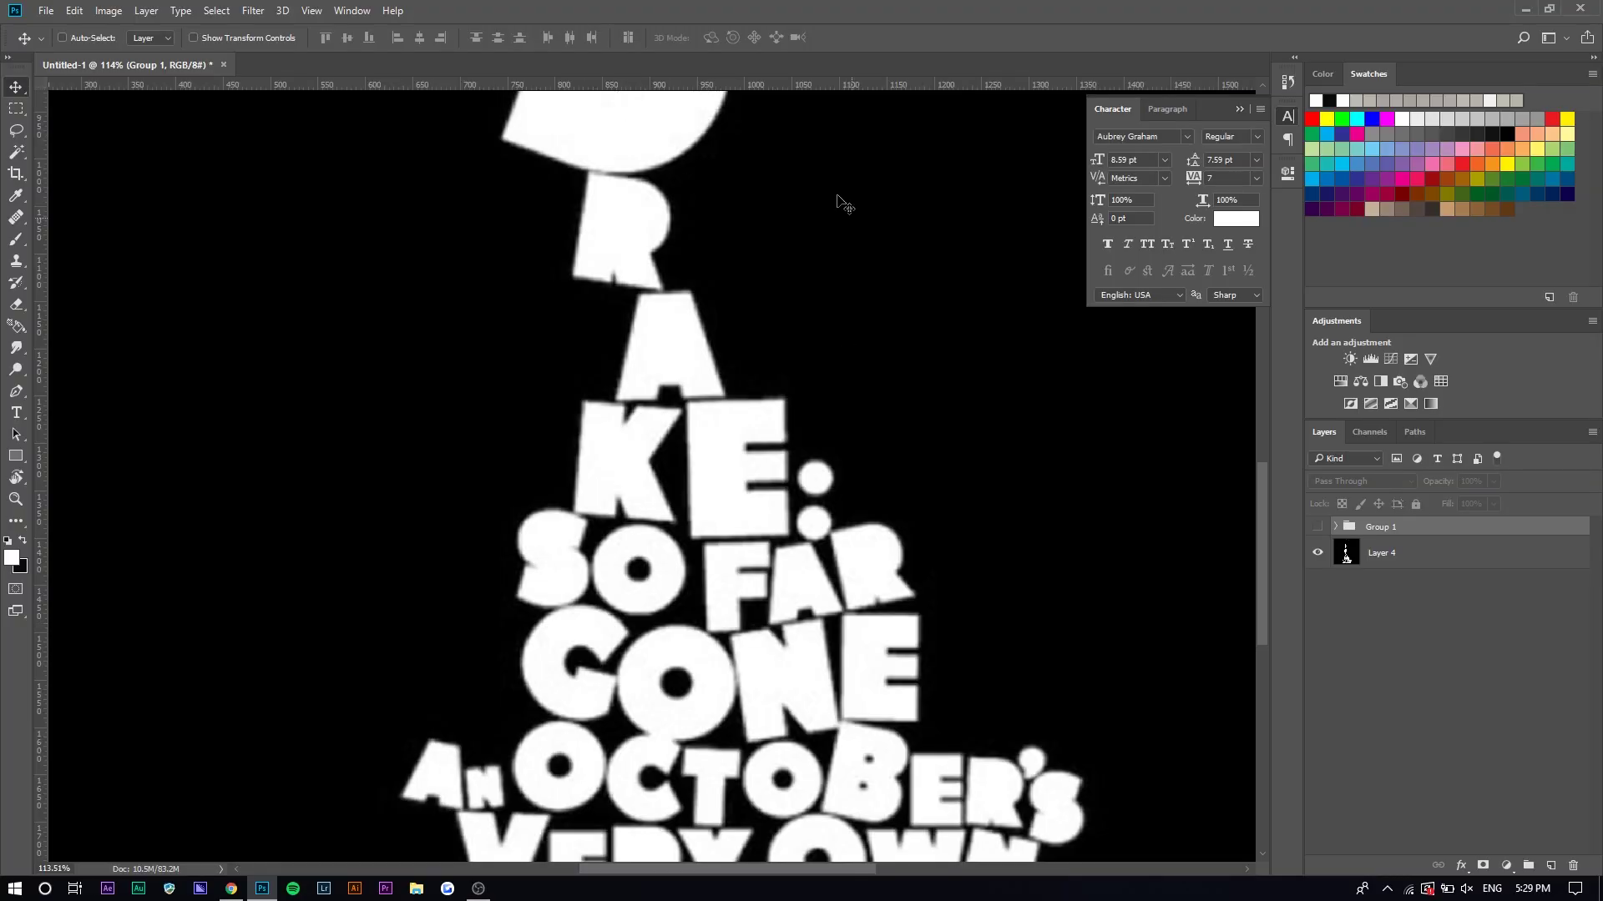
{"action": "scroll", "coordinate": [561, 608], "scroll_direction": "down", "scroll_amount": 3}
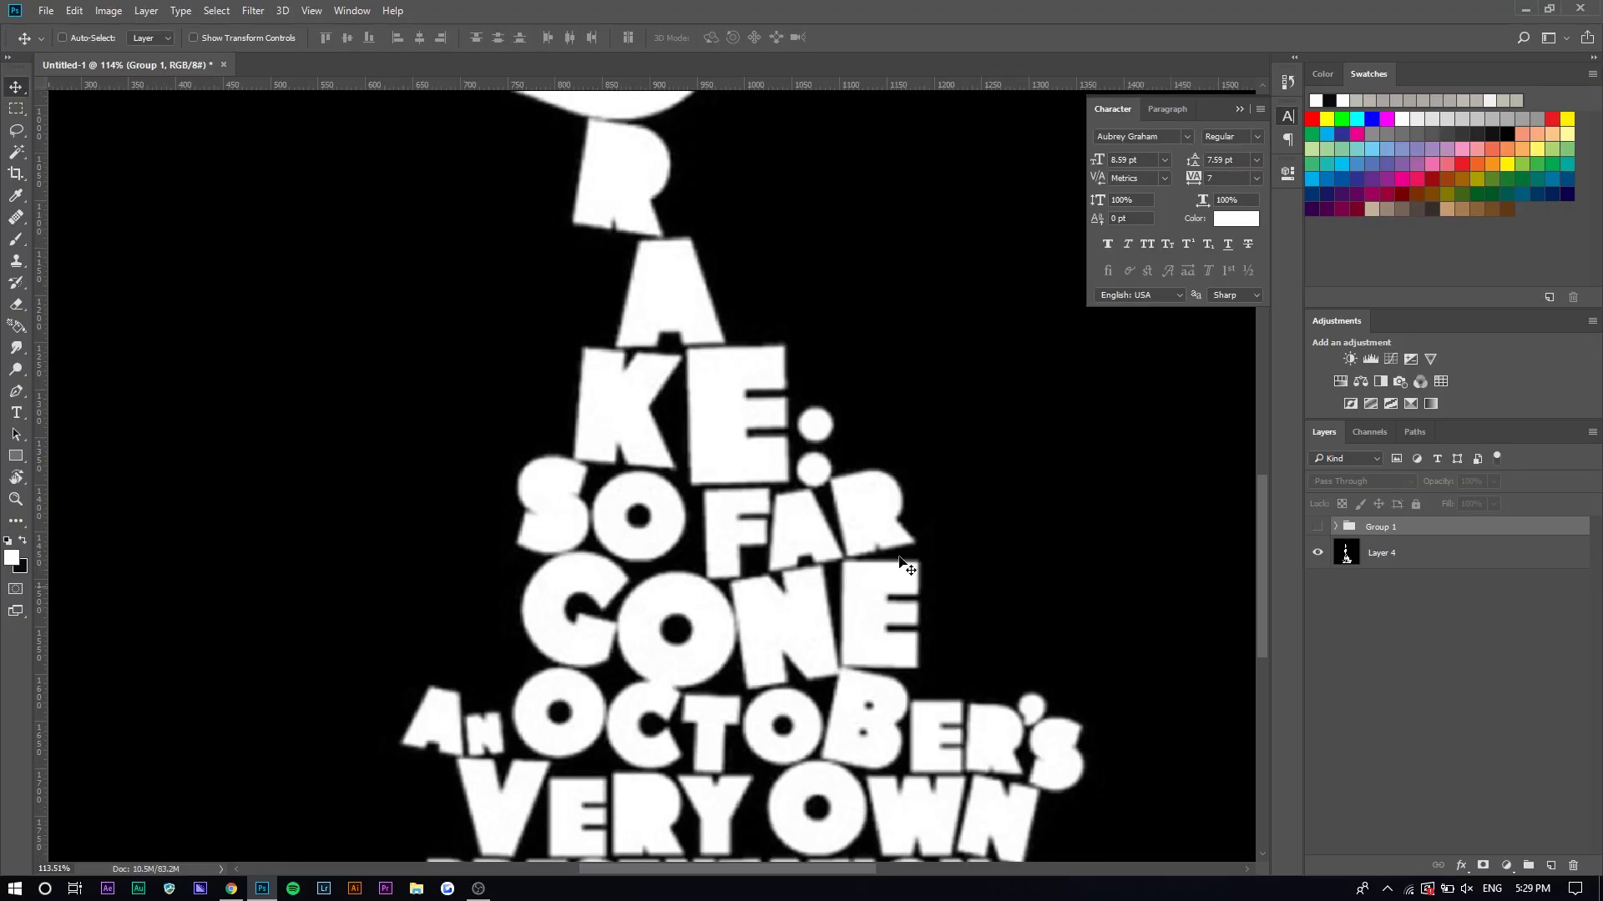
{"action": "scroll", "coordinate": [773, 608], "scroll_direction": "down", "scroll_amount": 3}
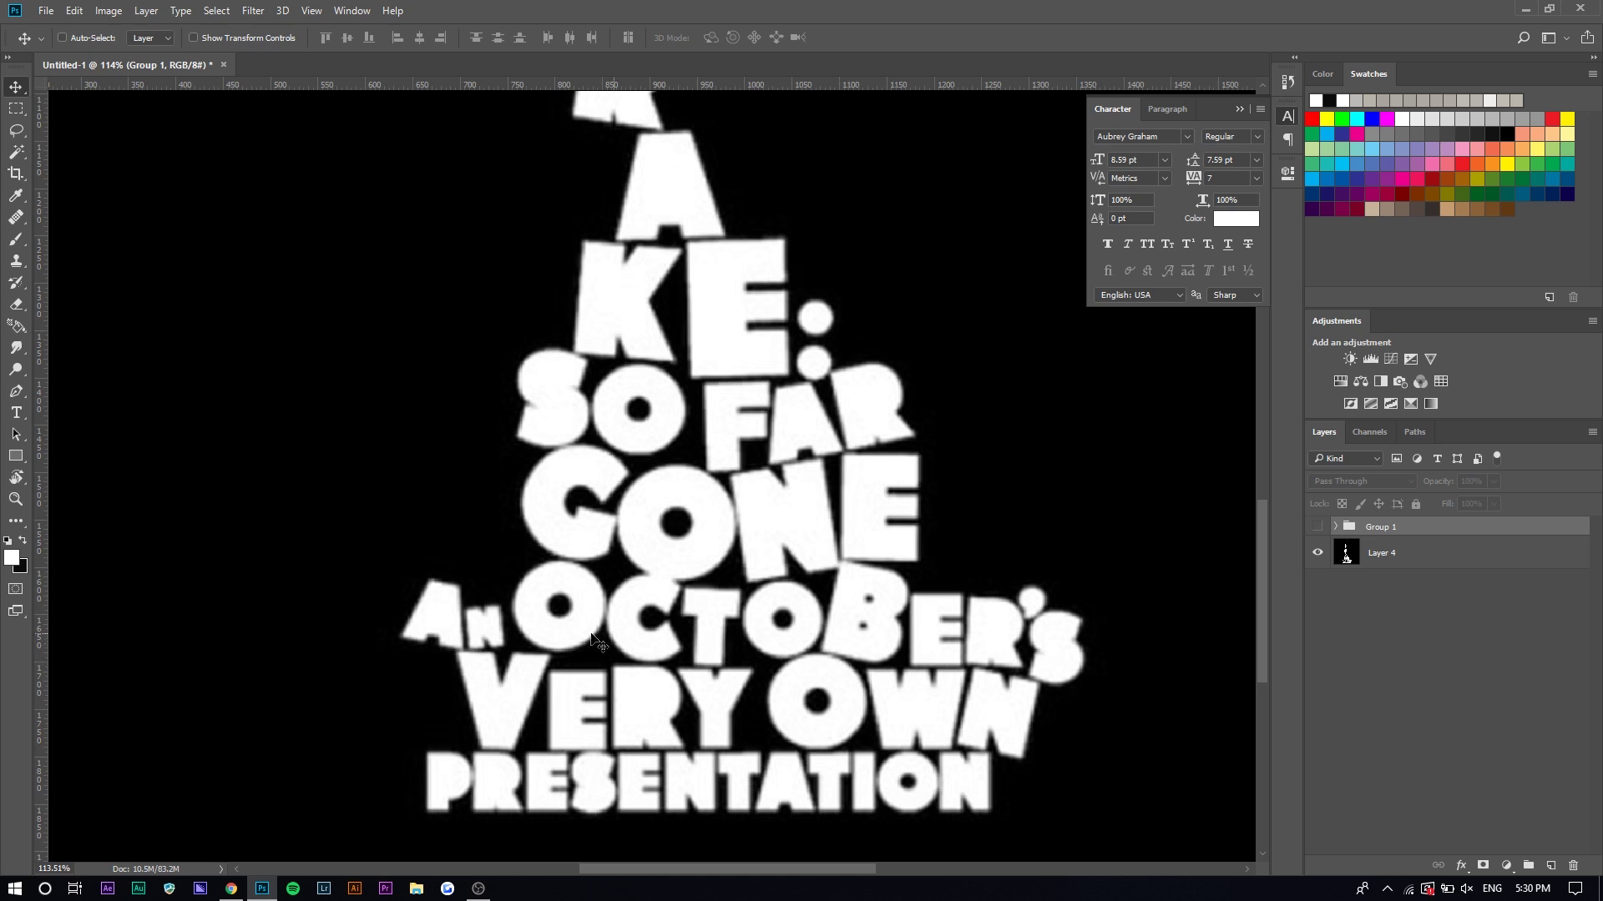
{"action": "scroll", "coordinate": [654, 641], "scroll_direction": "down", "scroll_amount": 1}
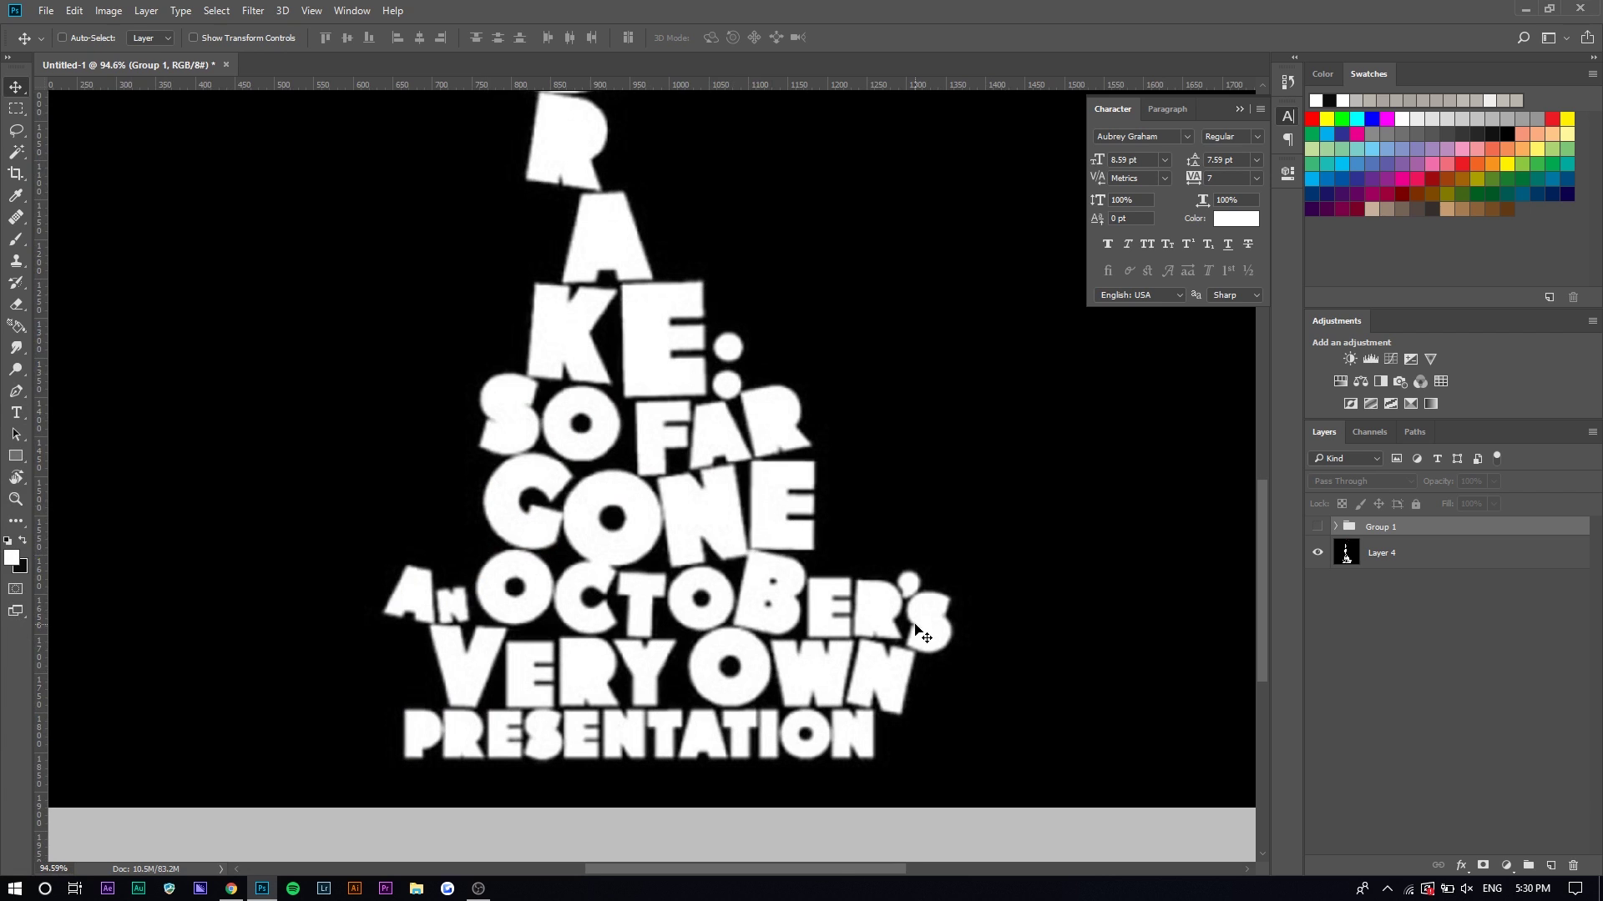
{"action": "scroll", "coordinate": [834, 618], "scroll_direction": "up", "scroll_amount": 3}
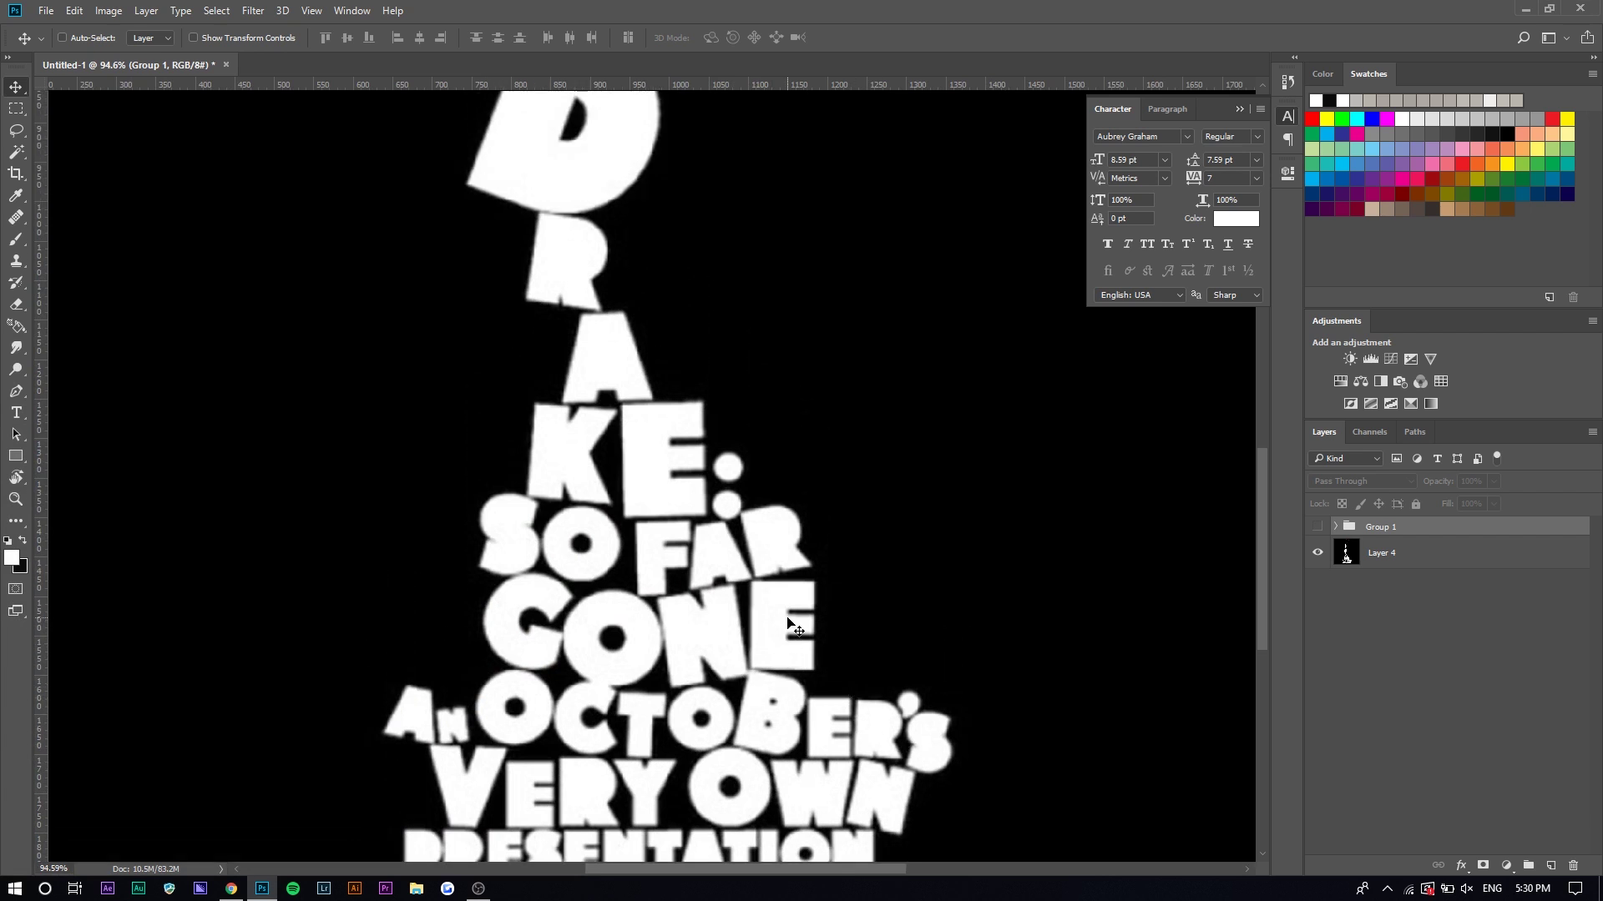
{"action": "scroll", "coordinate": [797, 626], "scroll_direction": "down", "scroll_amount": 1}
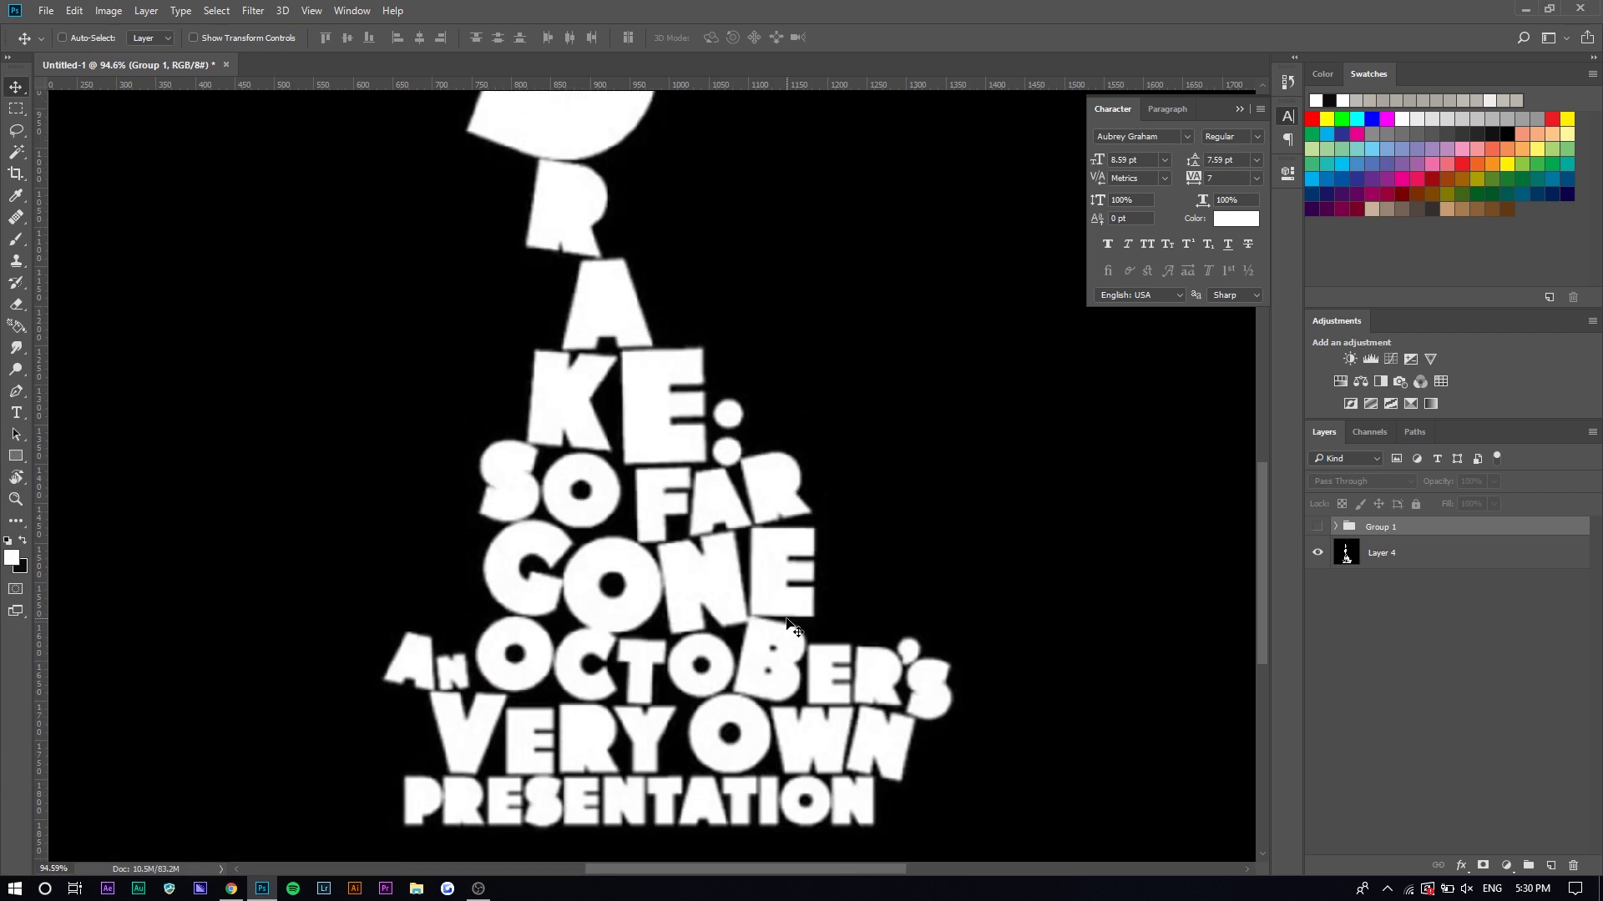
{"action": "scroll", "coordinate": [751, 585], "scroll_direction": "up", "scroll_amount": 2}
{"action": "scroll", "coordinate": [584, 601], "scroll_direction": "down", "scroll_amount": 3}
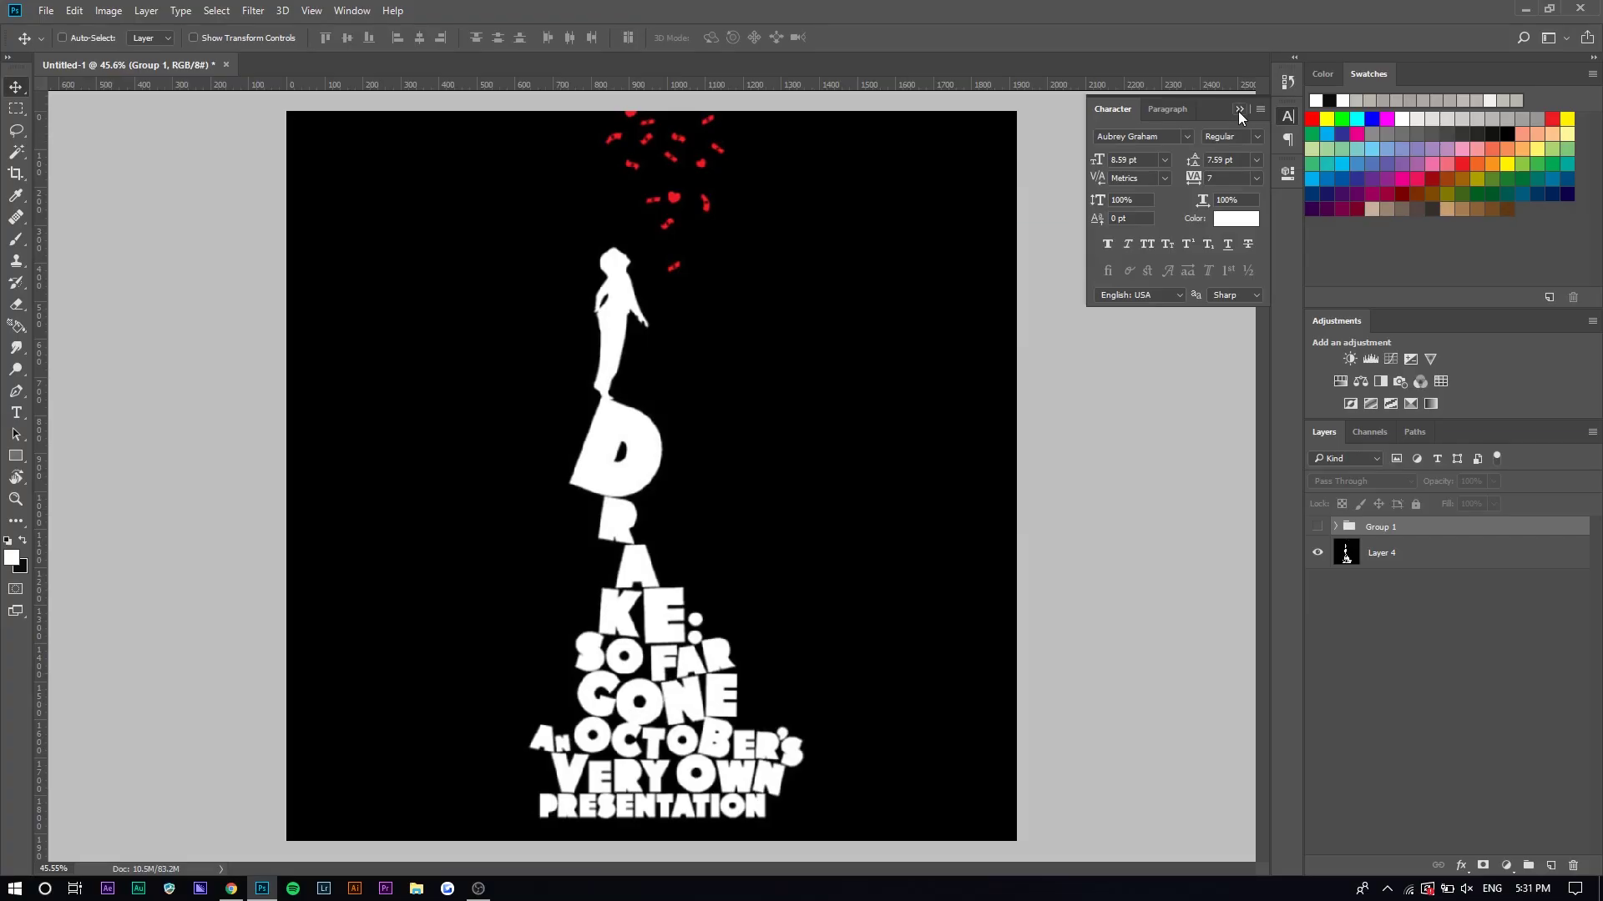
Hide the reference Layer 4 and show Group 1 with its black background Layer 5, collapsing the character settings
{"action": "left_click", "coordinate": [1239, 111]}
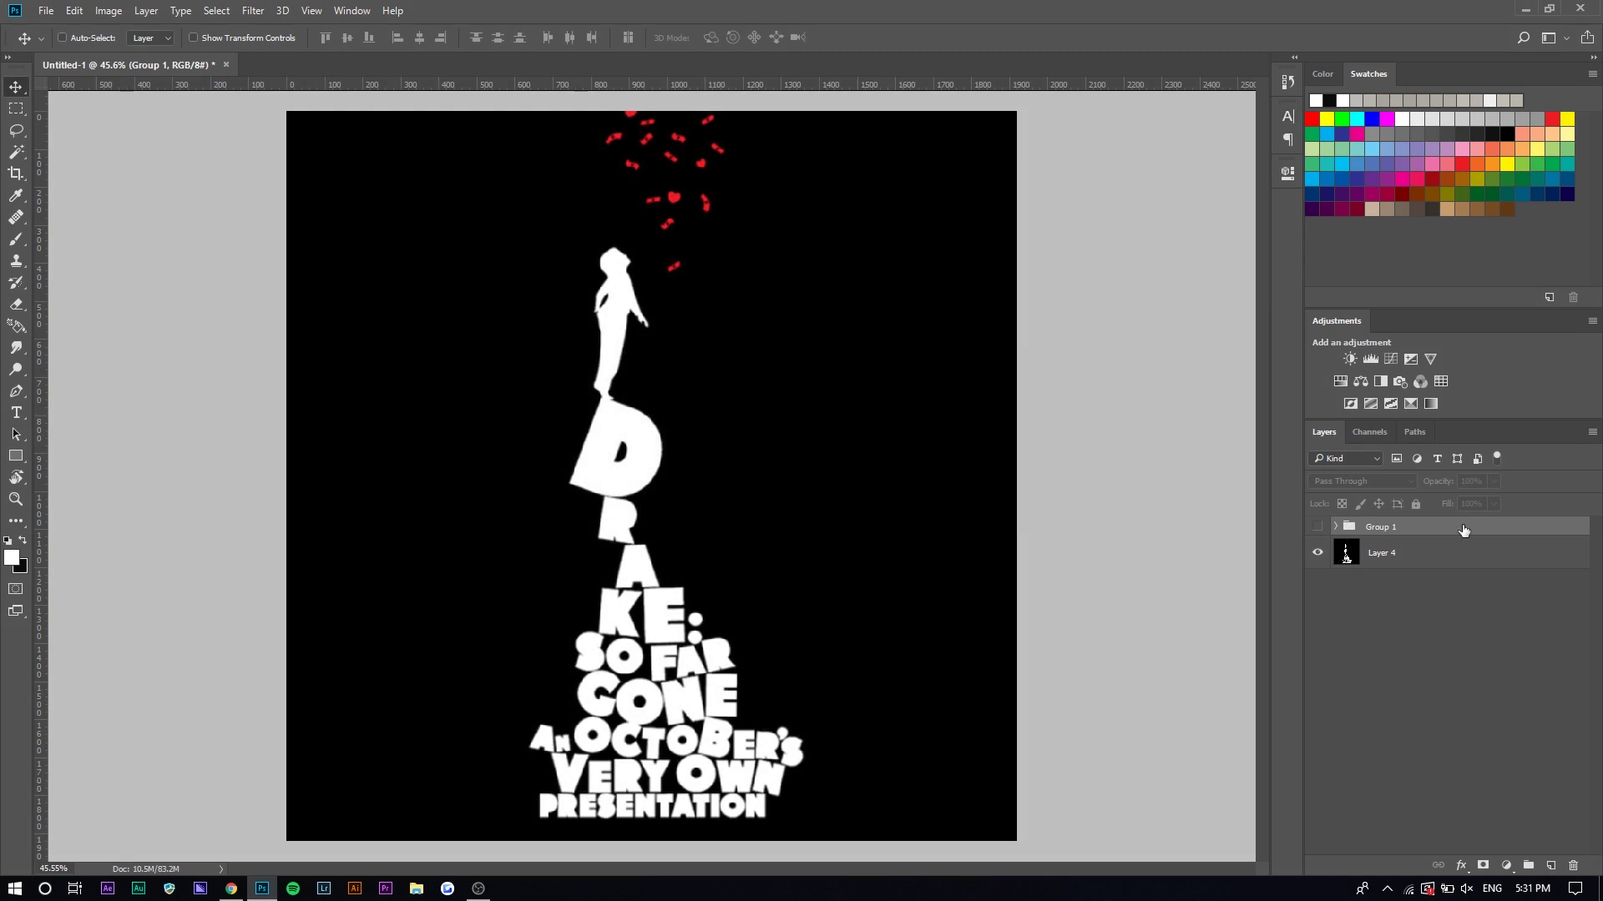
{"action": "left_click", "coordinate": [1319, 528]}
{"action": "left_click", "coordinate": [1316, 554]}
{"action": "left_click", "coordinate": [1335, 526]}
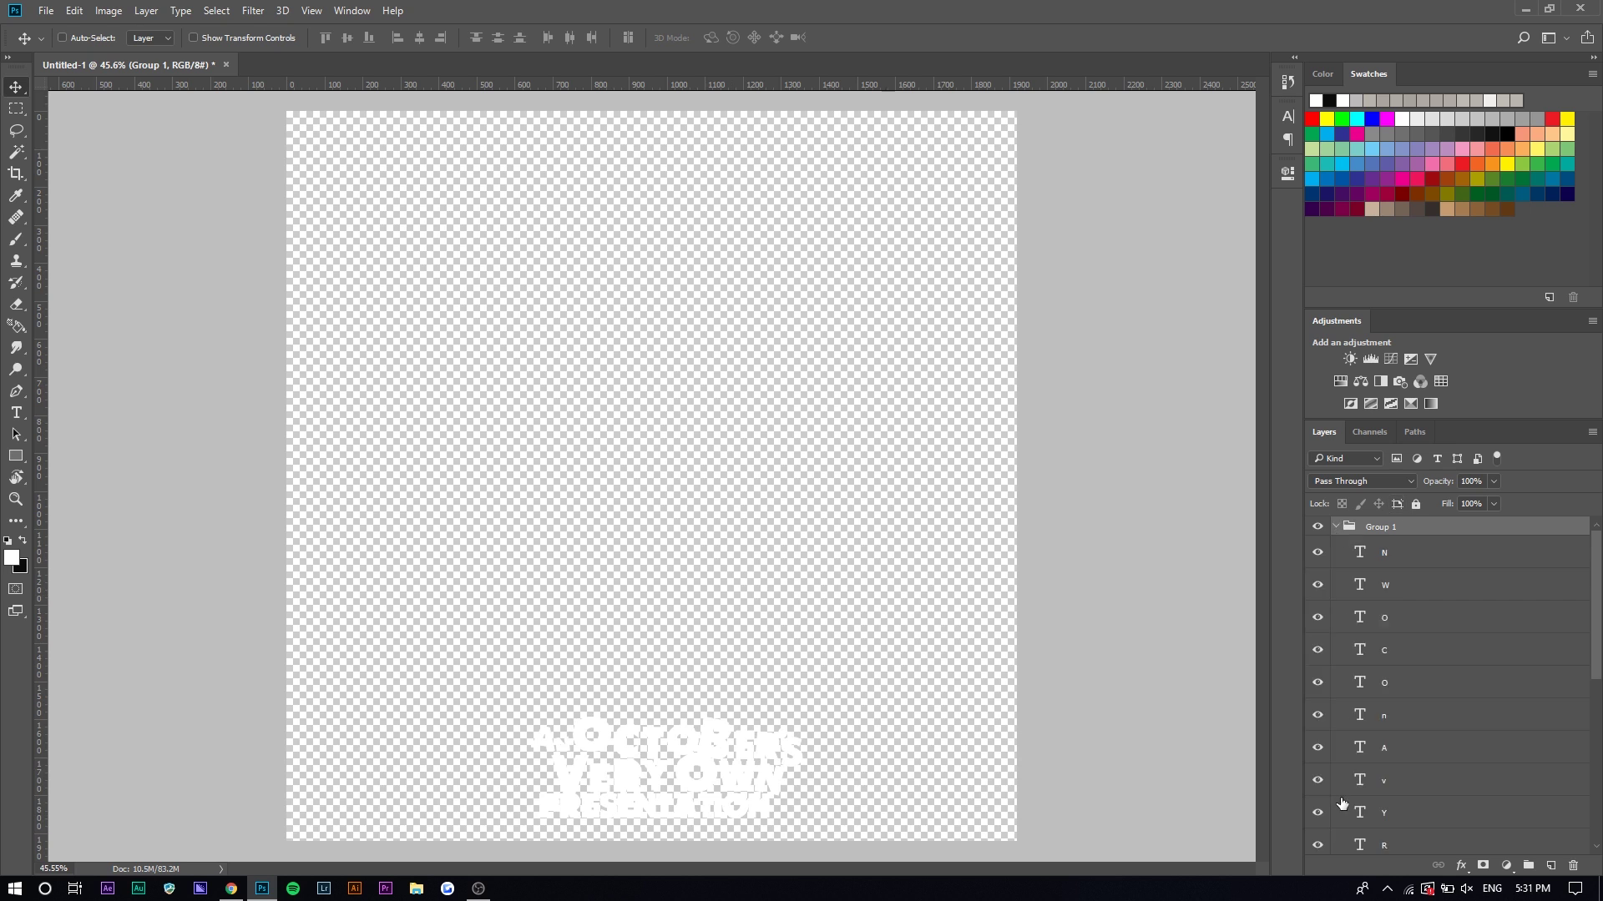
{"action": "scroll", "coordinate": [1419, 710], "scroll_direction": "down", "scroll_amount": 5}
{"action": "left_click", "coordinate": [1317, 807]}
{"action": "scroll", "coordinate": [677, 747], "scroll_direction": "up", "scroll_amount": 1}
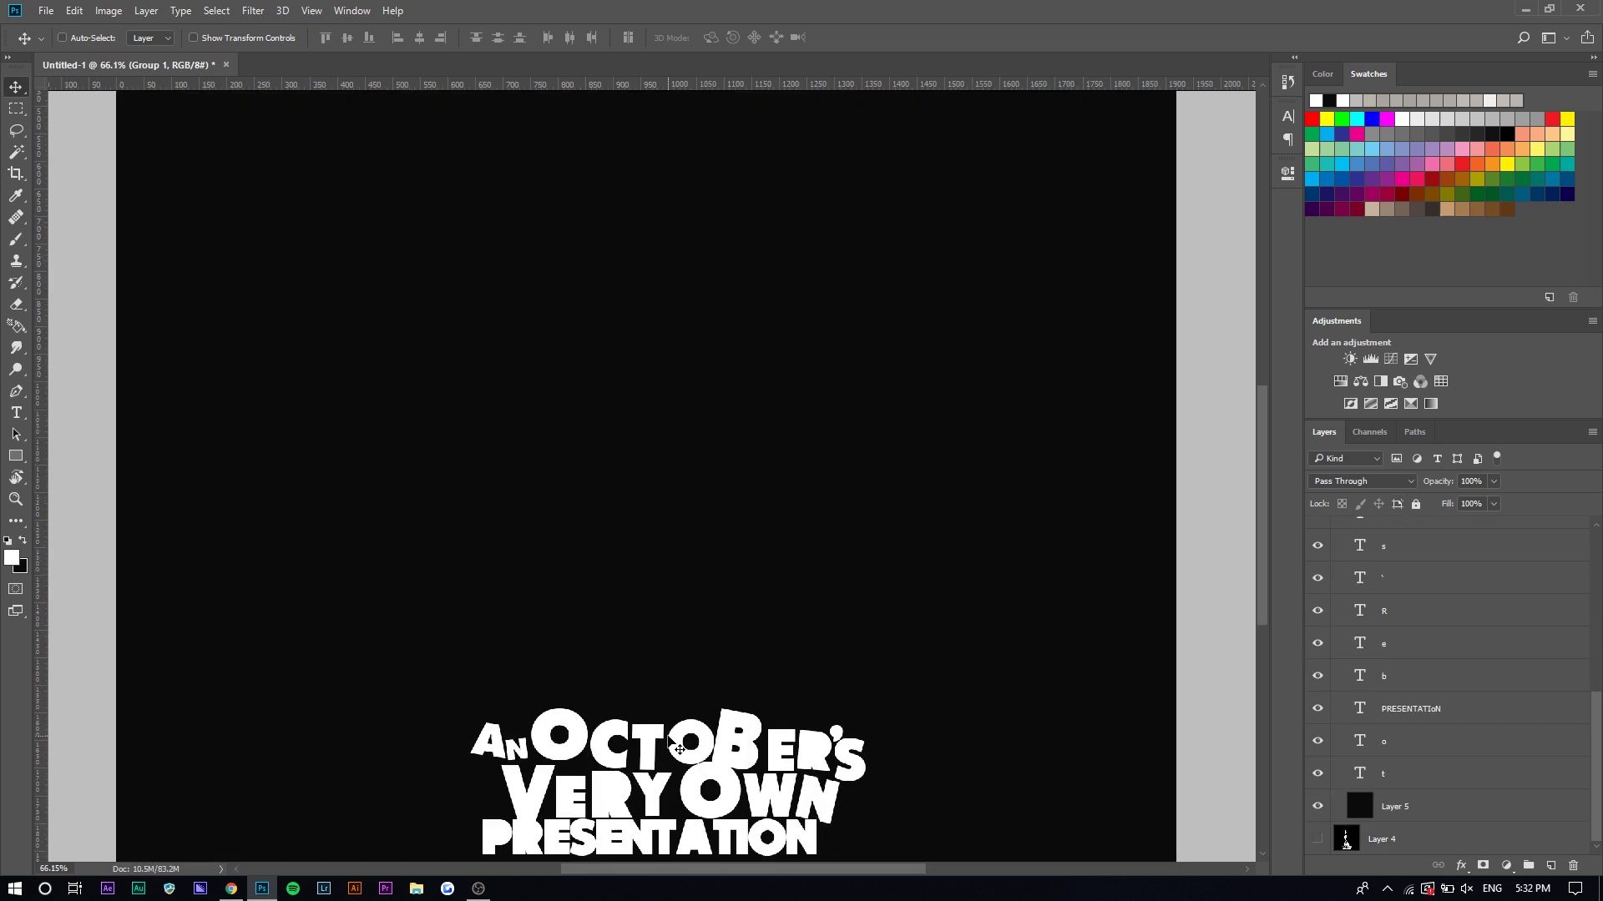
Add the text "IYRTITL" in white Aubrey Graham, enlarge it and place it above the "An October's Very Own Presentation" lettering
{"action": "scroll", "coordinate": [677, 747], "scroll_direction": "down", "scroll_amount": 2}
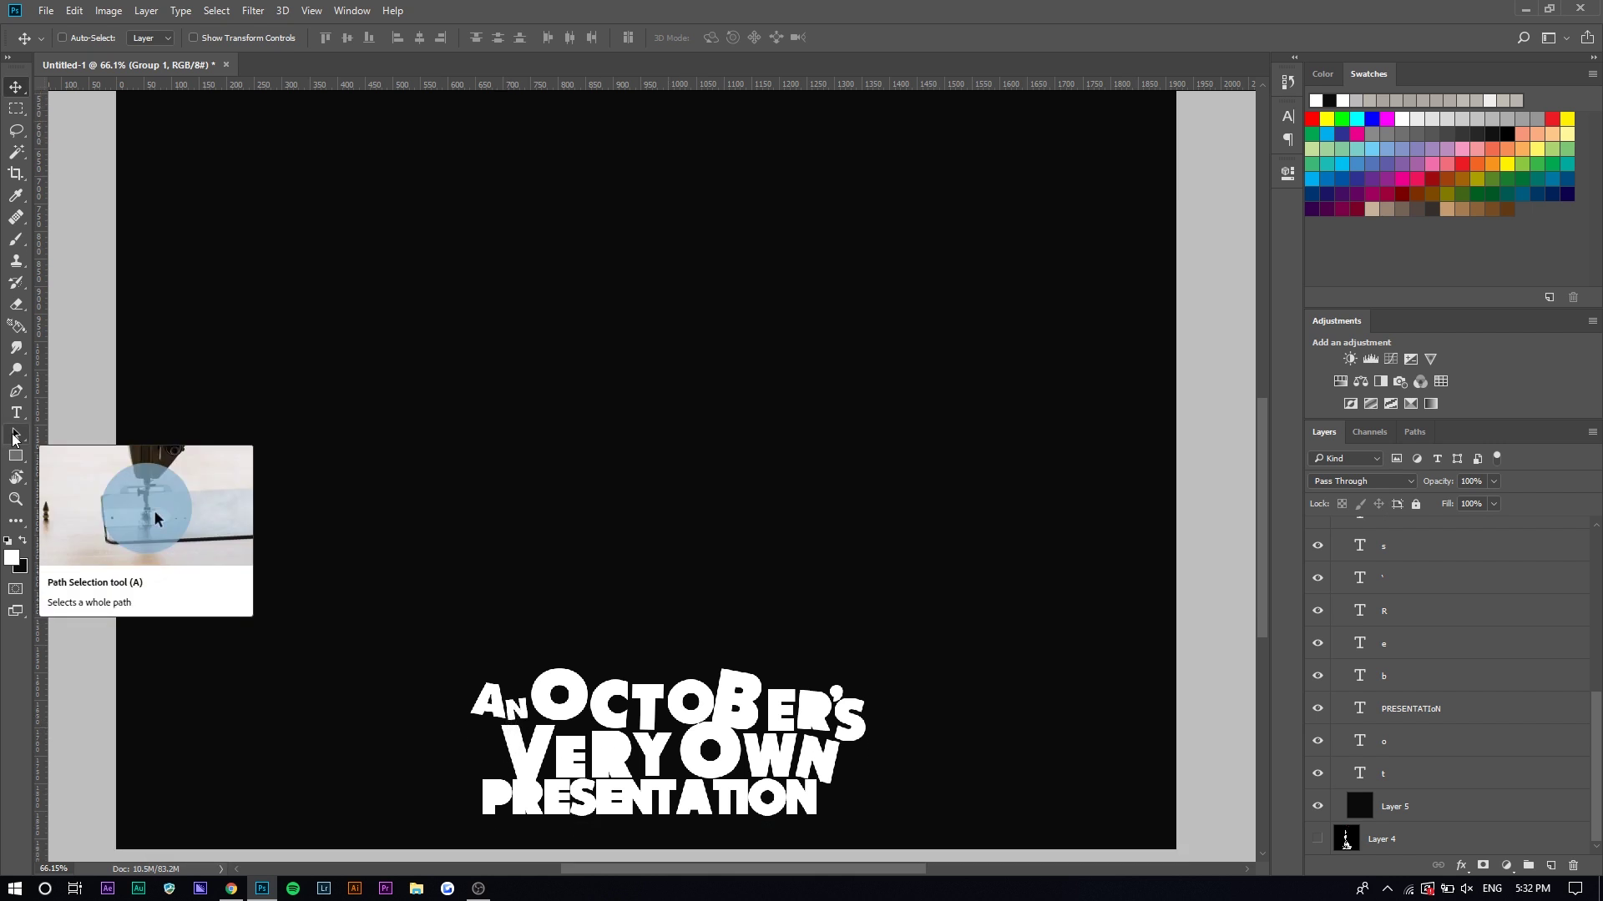
{"action": "left_click", "coordinate": [16, 412]}
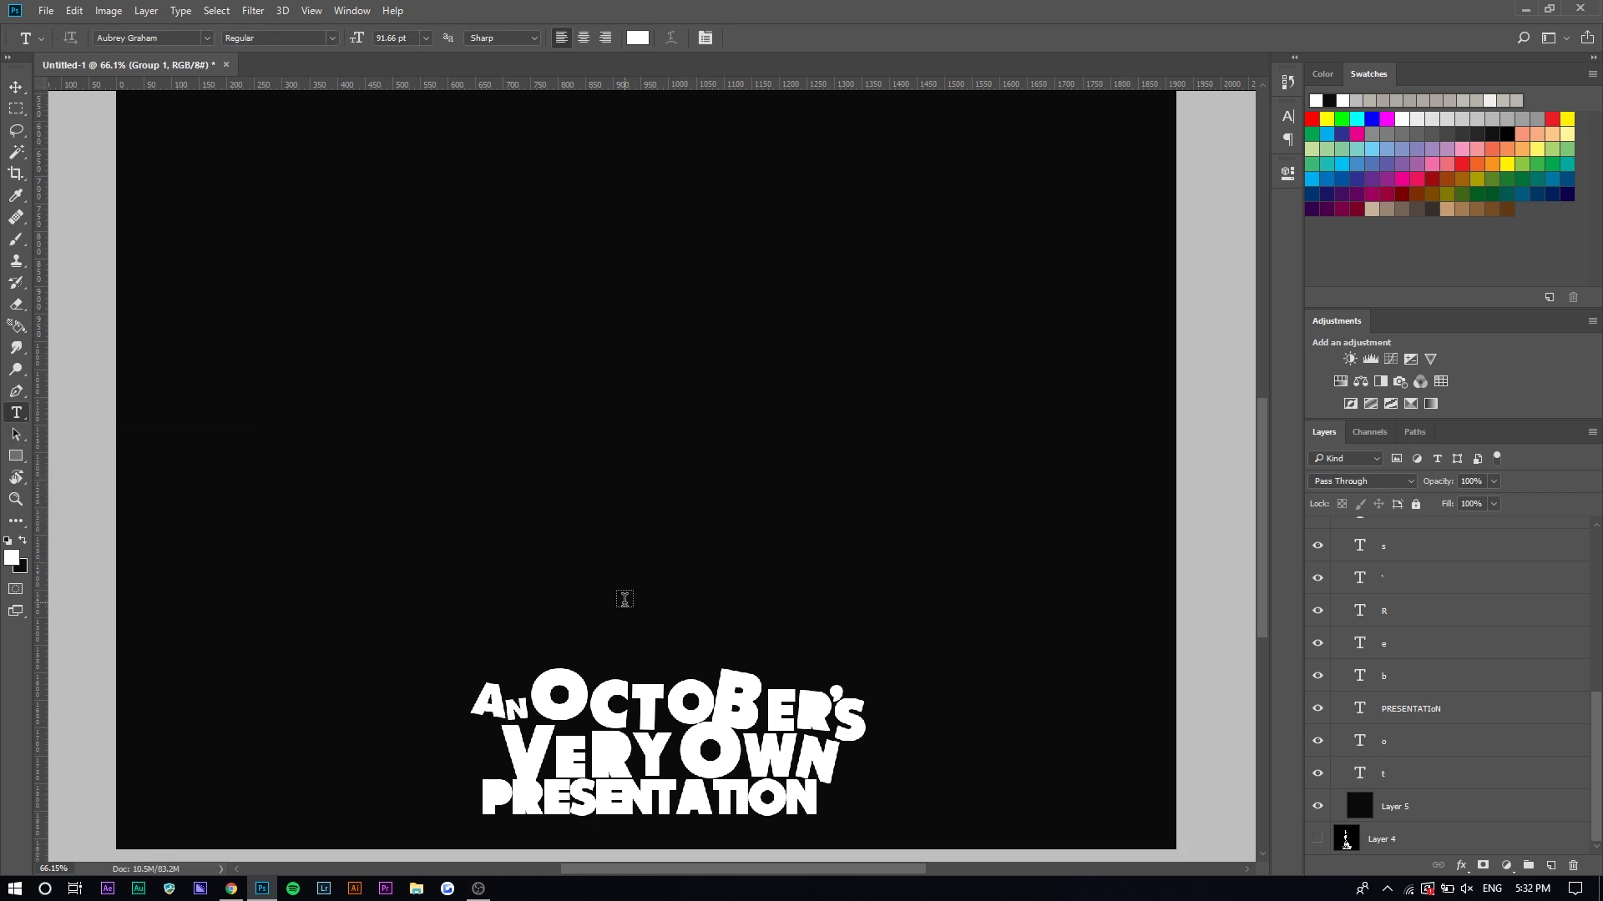
{"action": "left_click", "coordinate": [625, 601]}
{"action": "type", "text": "E"}
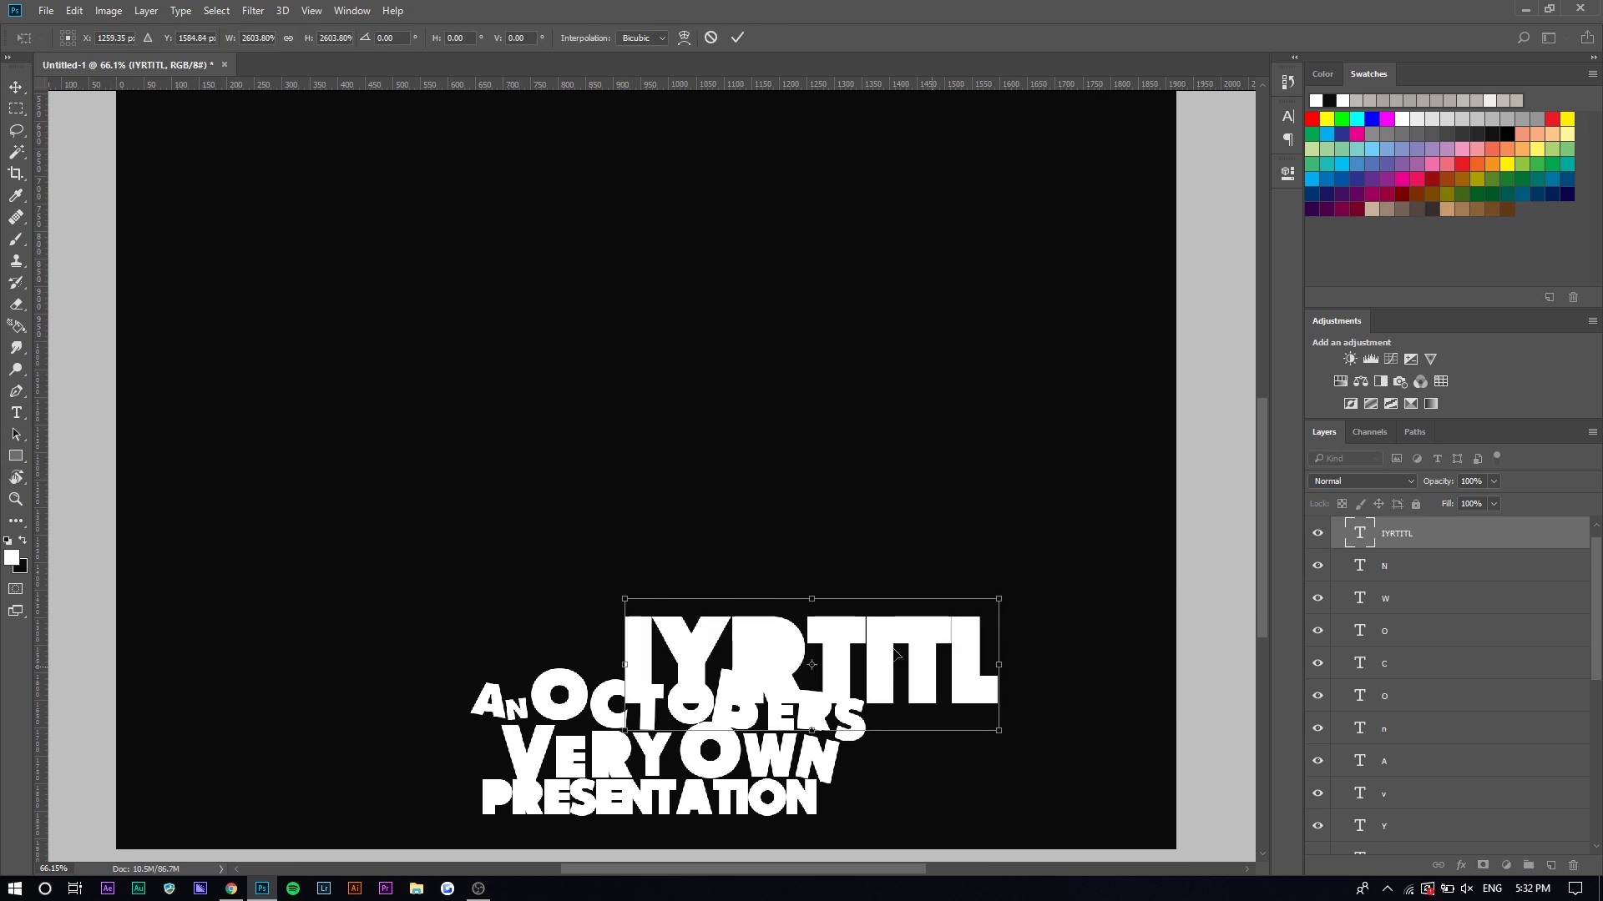
{"action": "left_click_drag", "start_coordinate": [897, 651], "coordinate": [717, 515]}
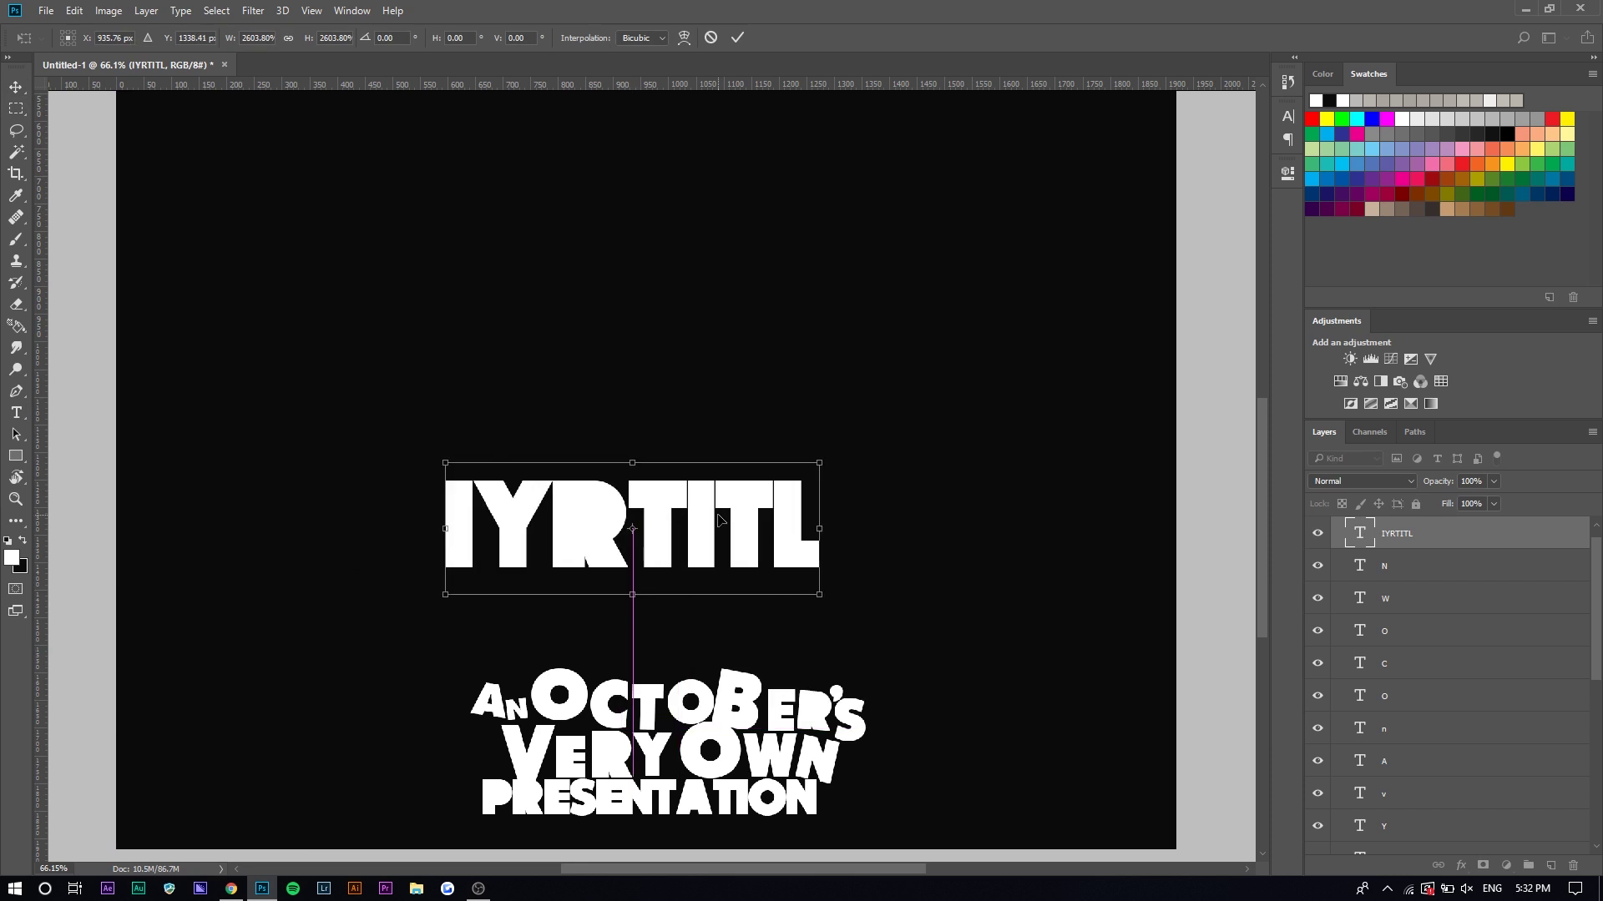
{"action": "key", "text": "Return"}
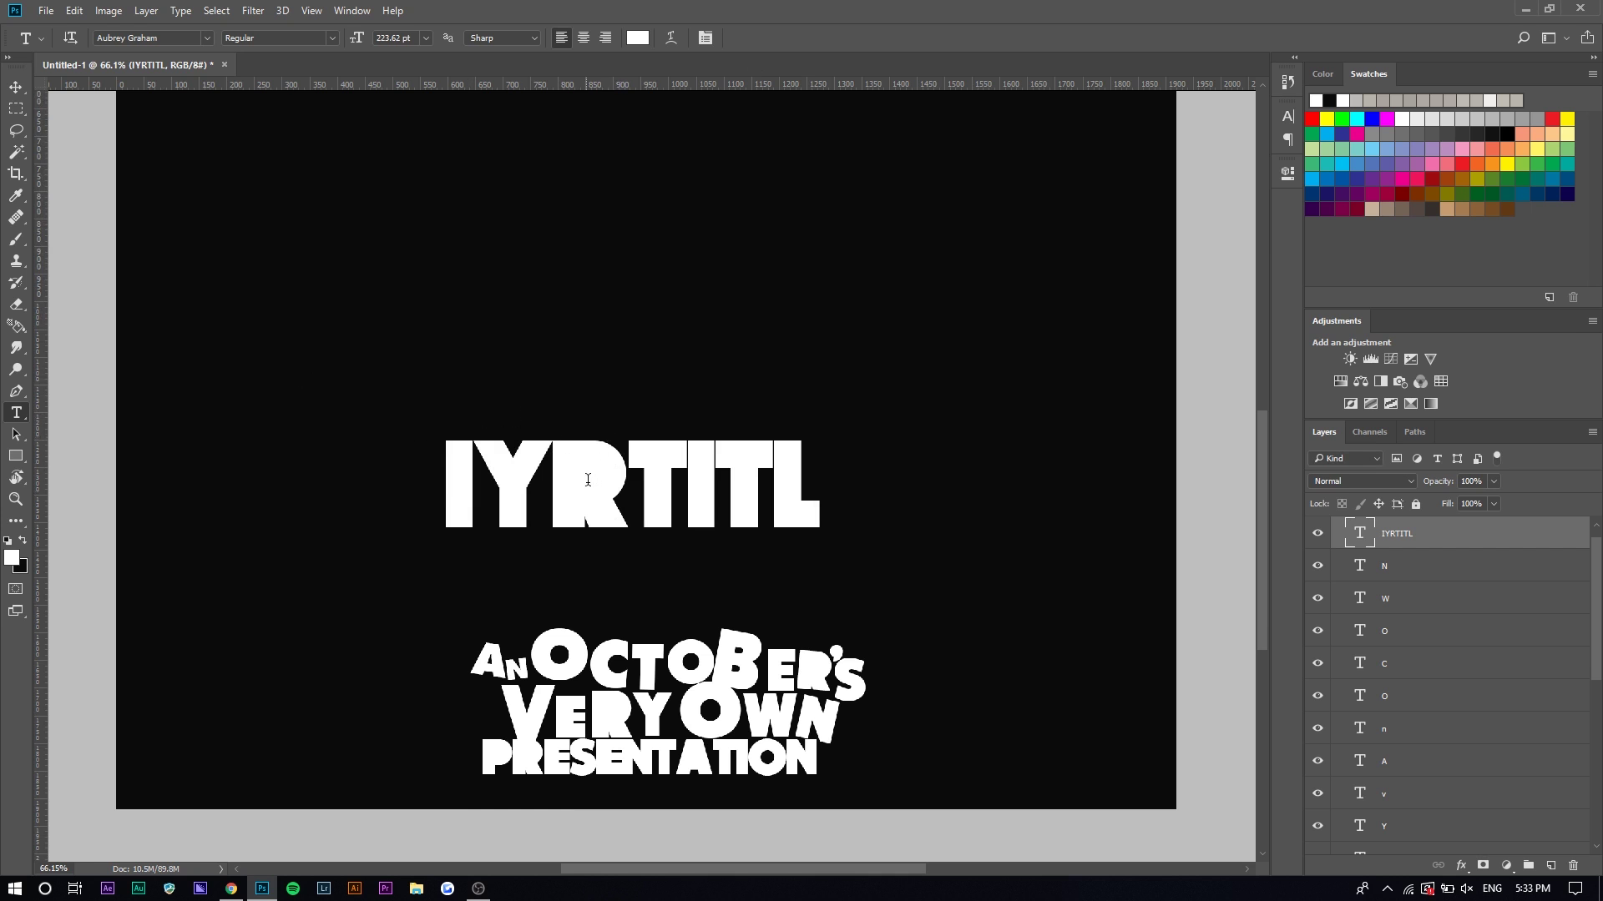
Move the IYRTITL text down so it sits directly above the "An October's" row
{"action": "left_click", "coordinate": [591, 472]}
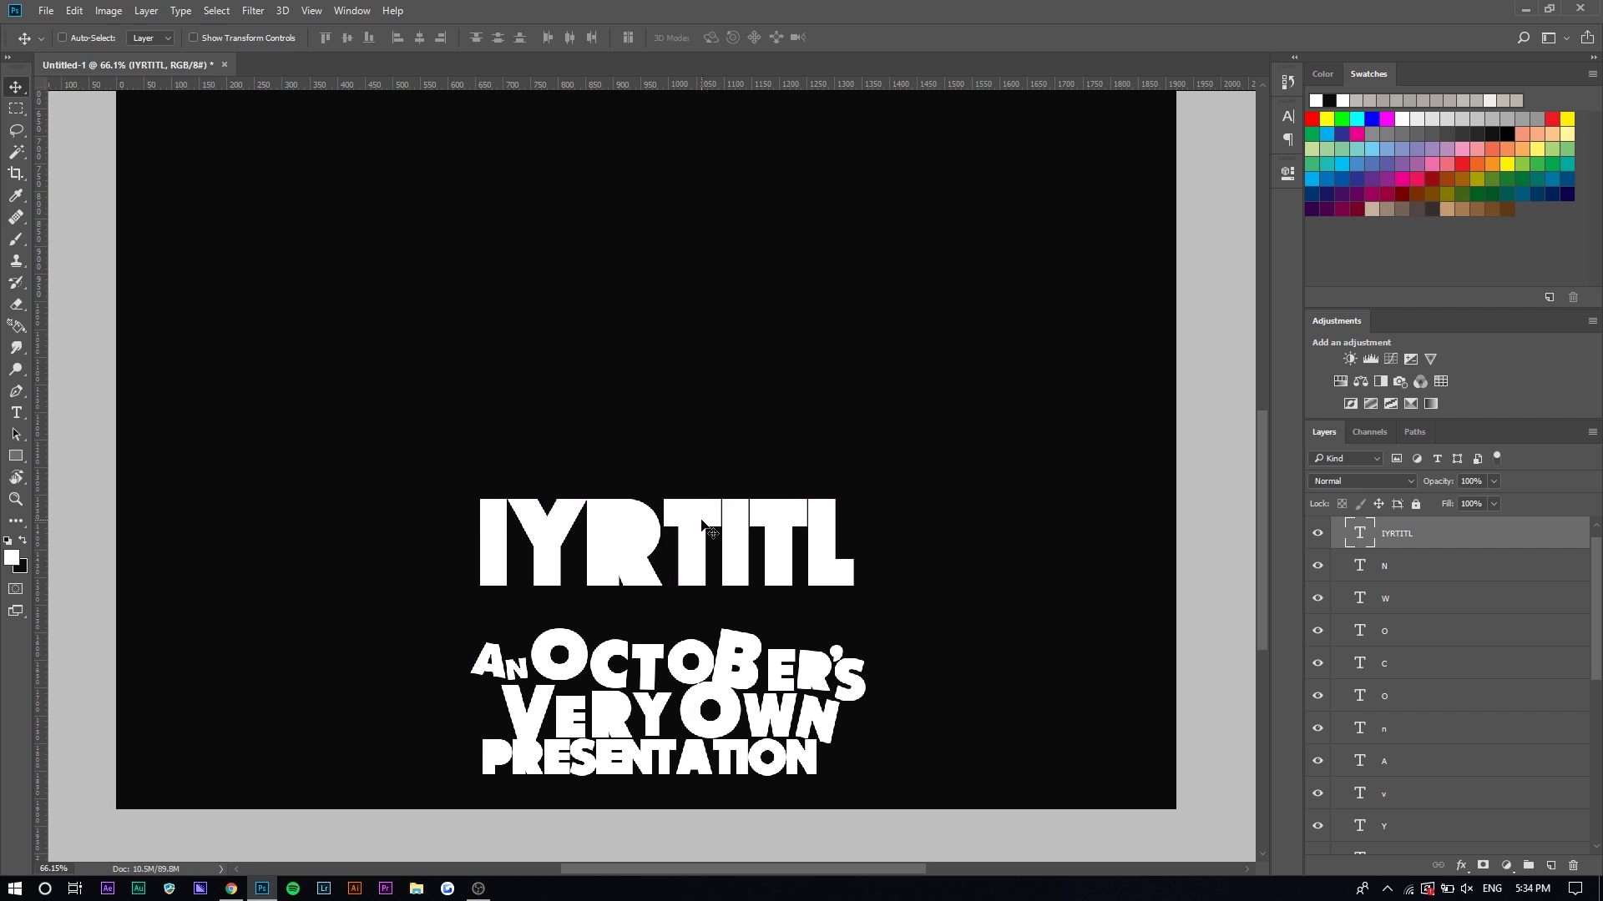
{"action": "left_click_drag", "start_coordinate": [711, 533], "coordinate": [712, 559]}
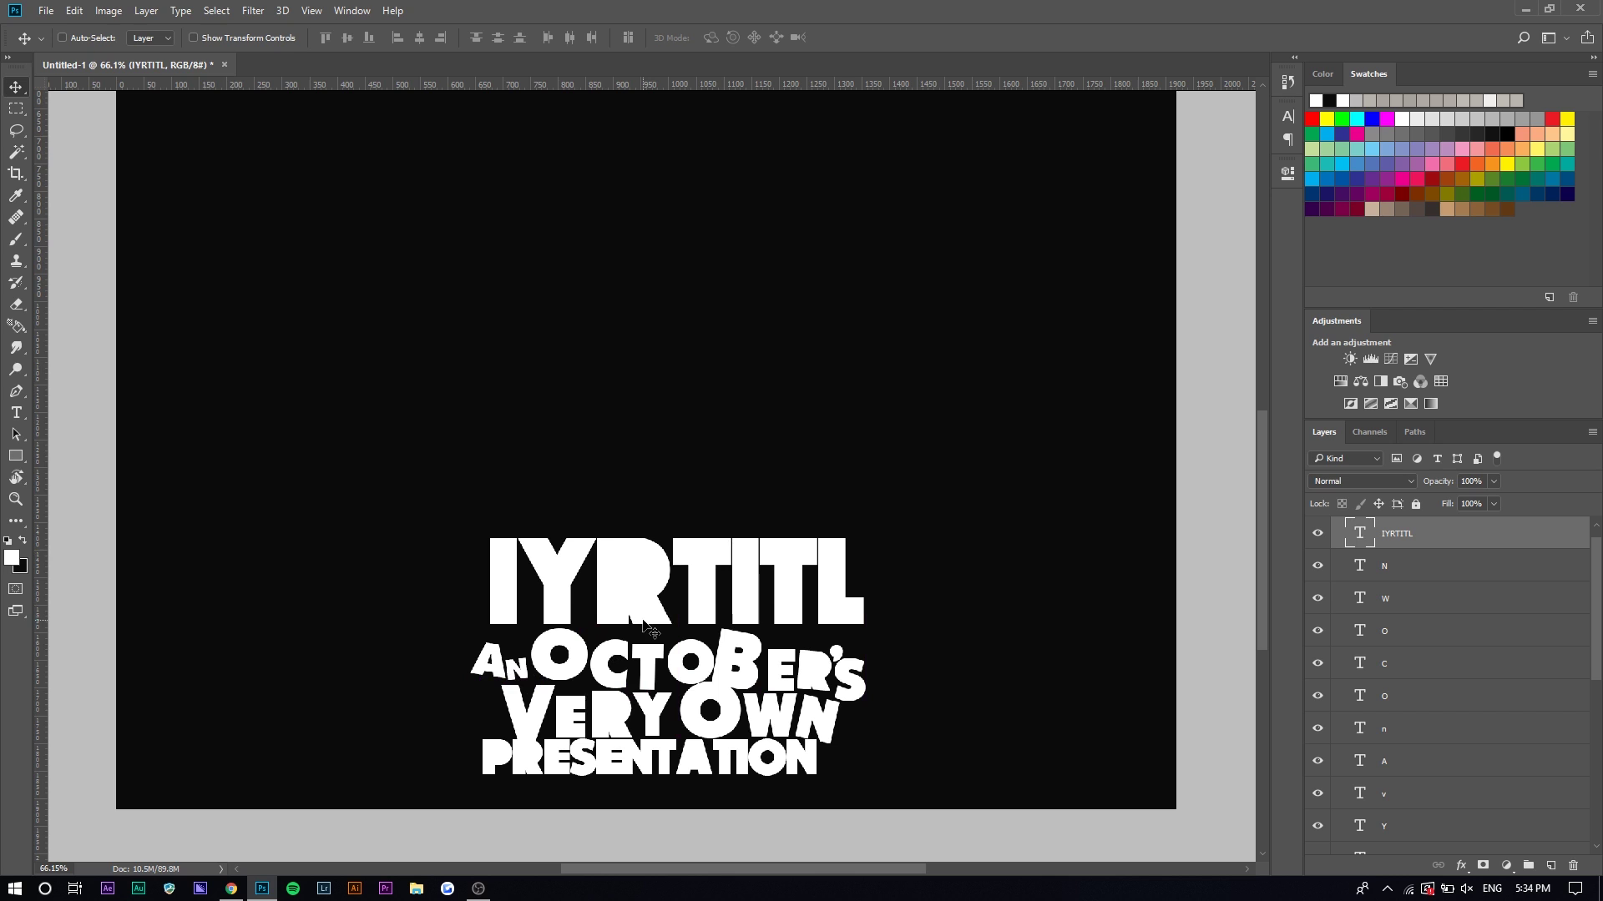
{"action": "scroll", "coordinate": [735, 642], "scroll_direction": "up", "scroll_amount": 3}
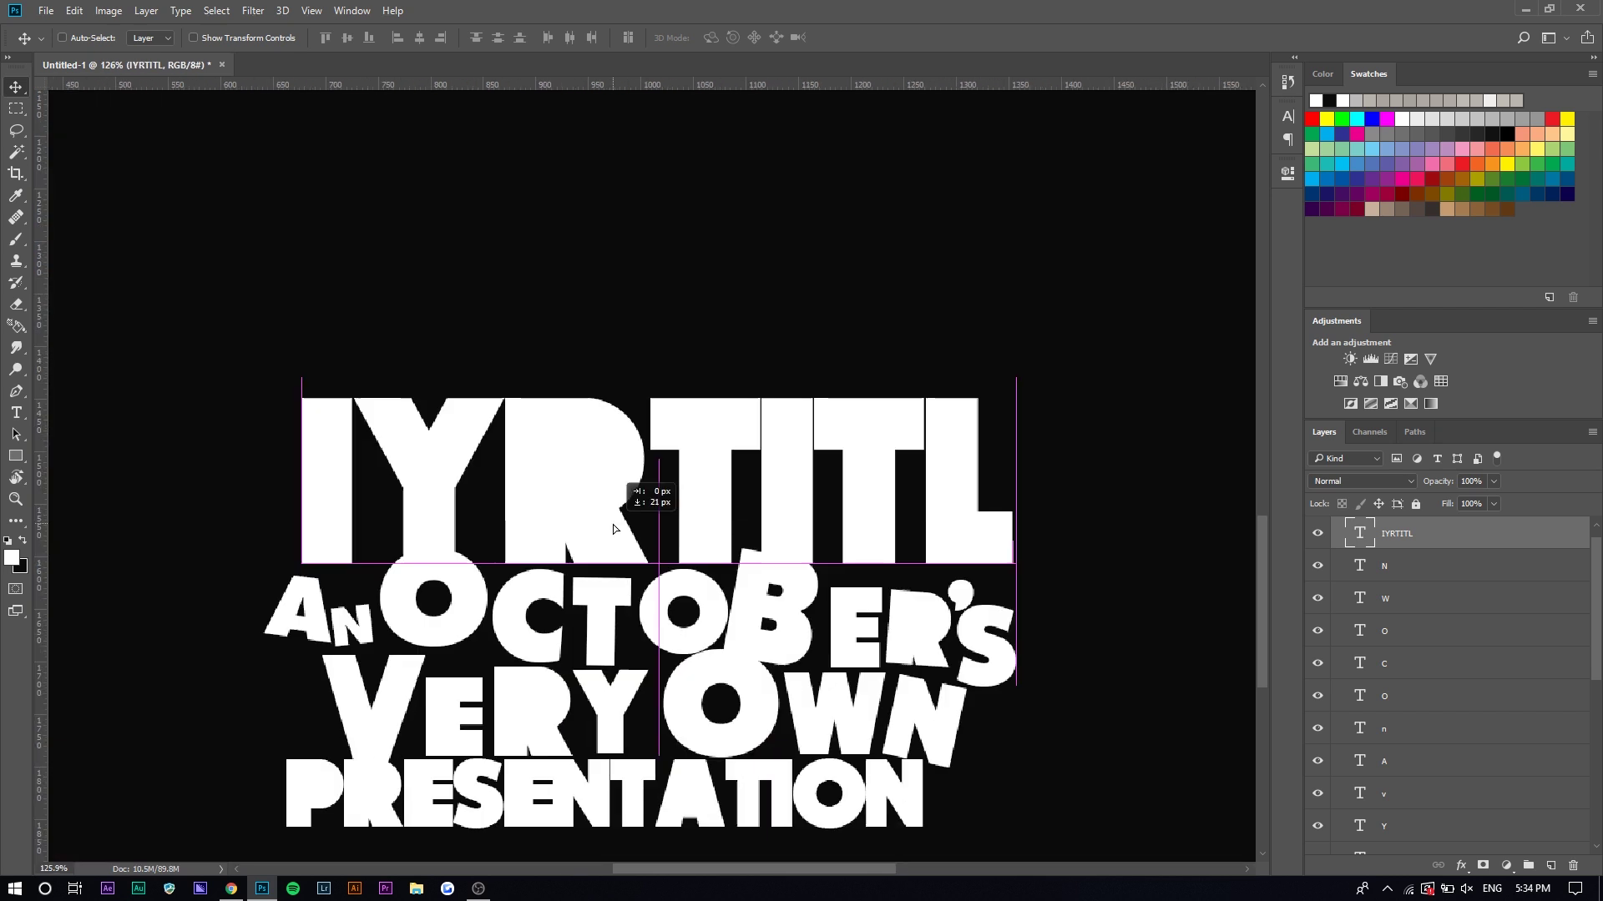
{"action": "scroll", "coordinate": [607, 534], "scroll_direction": "up", "scroll_amount": 2}
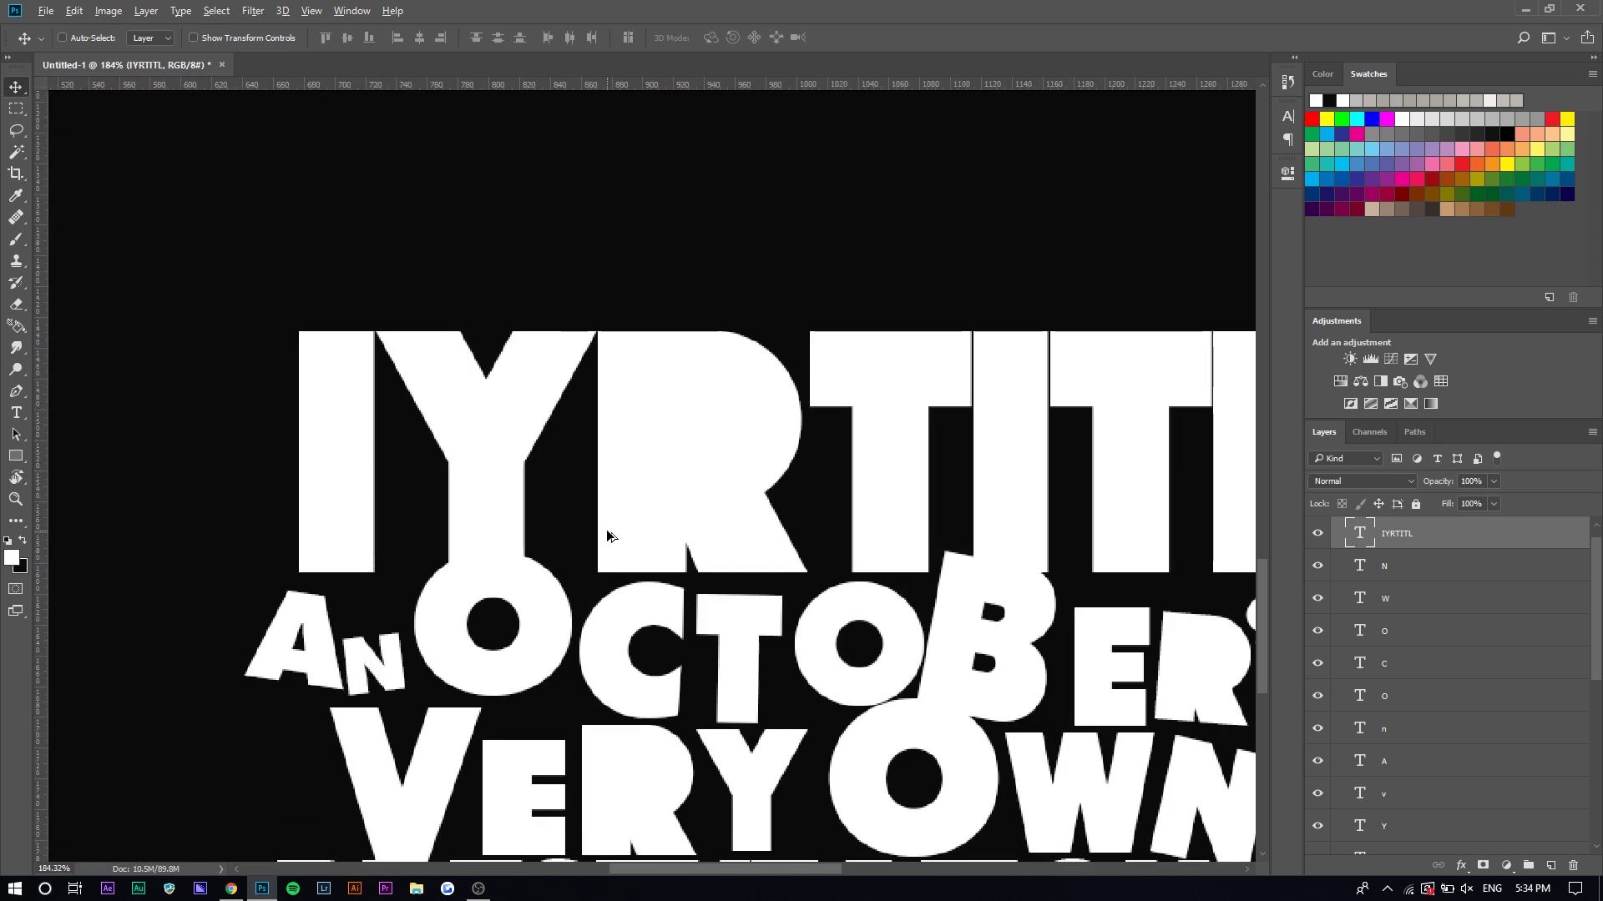
{"action": "scroll", "coordinate": [607, 531], "scroll_direction": "down", "scroll_amount": 4}
{"action": "left_click_drag", "start_coordinate": [662, 518], "coordinate": [659, 468]}
{"action": "scroll", "coordinate": [716, 487], "scroll_direction": "up", "scroll_amount": 2}
{"action": "scroll", "coordinate": [385, 582], "scroll_direction": "down", "scroll_amount": 1}
{"action": "scroll", "coordinate": [387, 586], "scroll_direction": "up", "scroll_amount": 1}
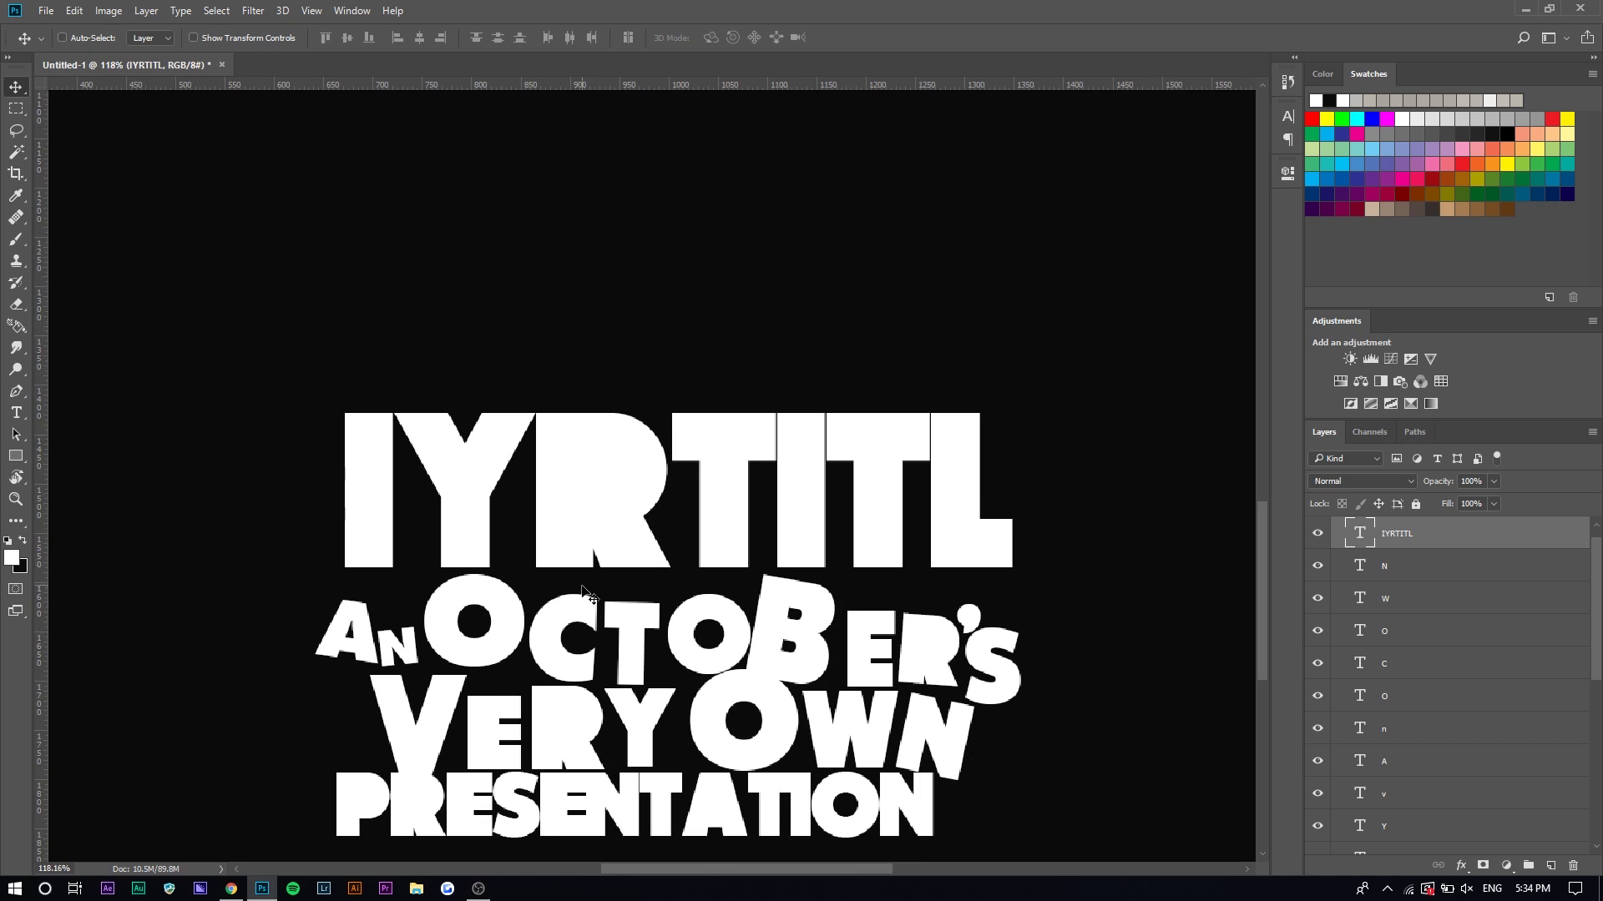
{"action": "scroll", "coordinate": [466, 616], "scroll_direction": "down", "scroll_amount": 3}
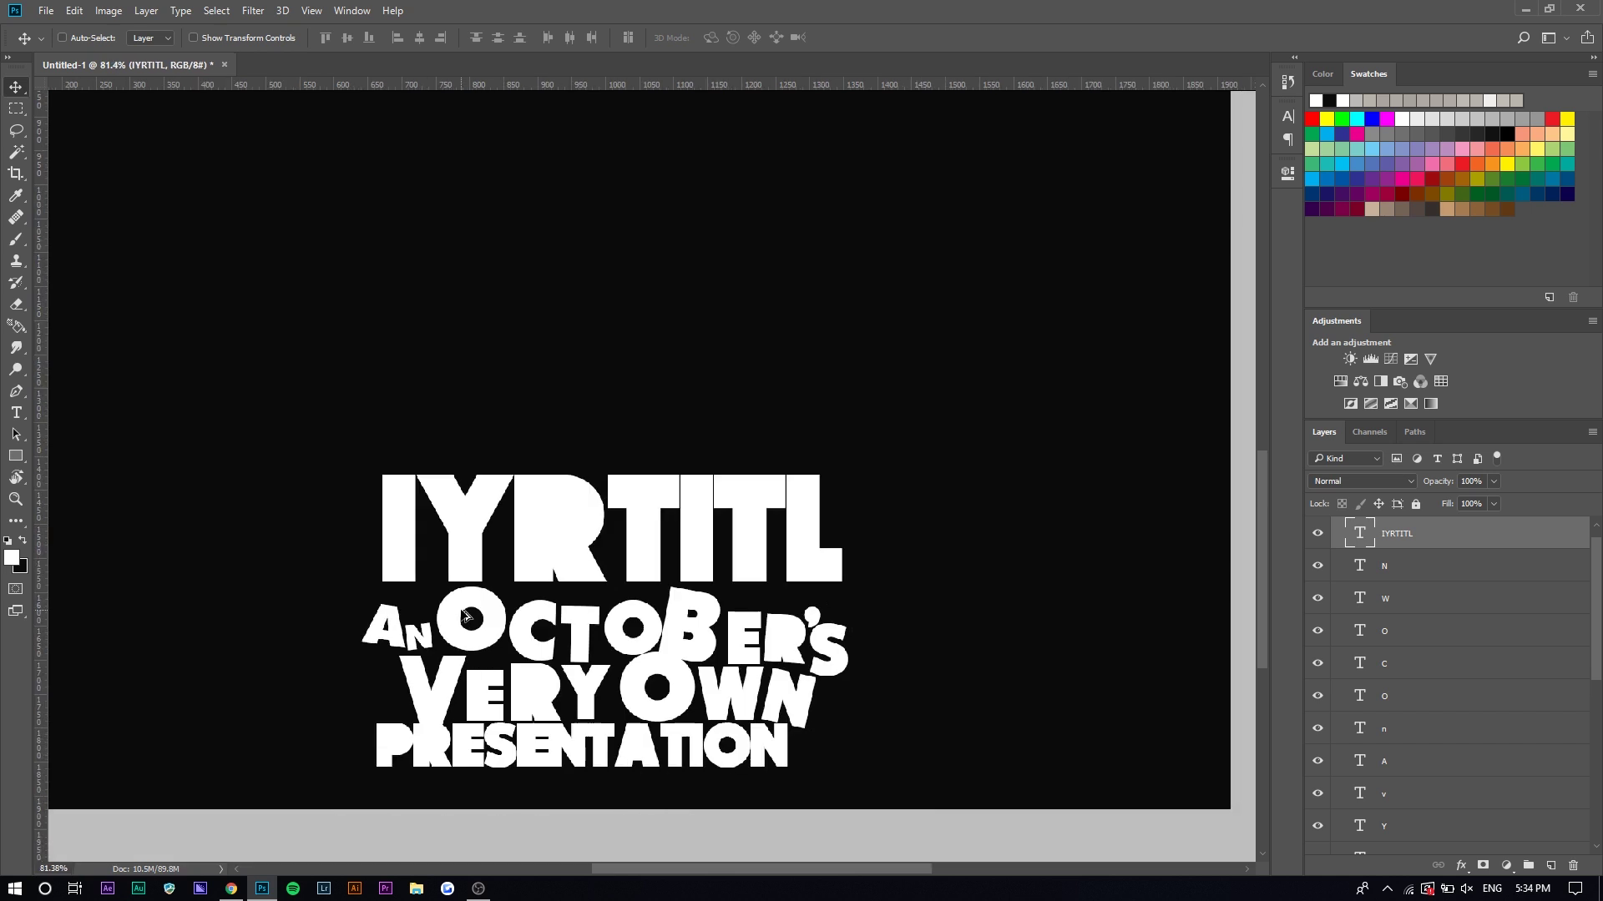
{"action": "scroll", "coordinate": [465, 616], "scroll_direction": "up", "scroll_amount": 2}
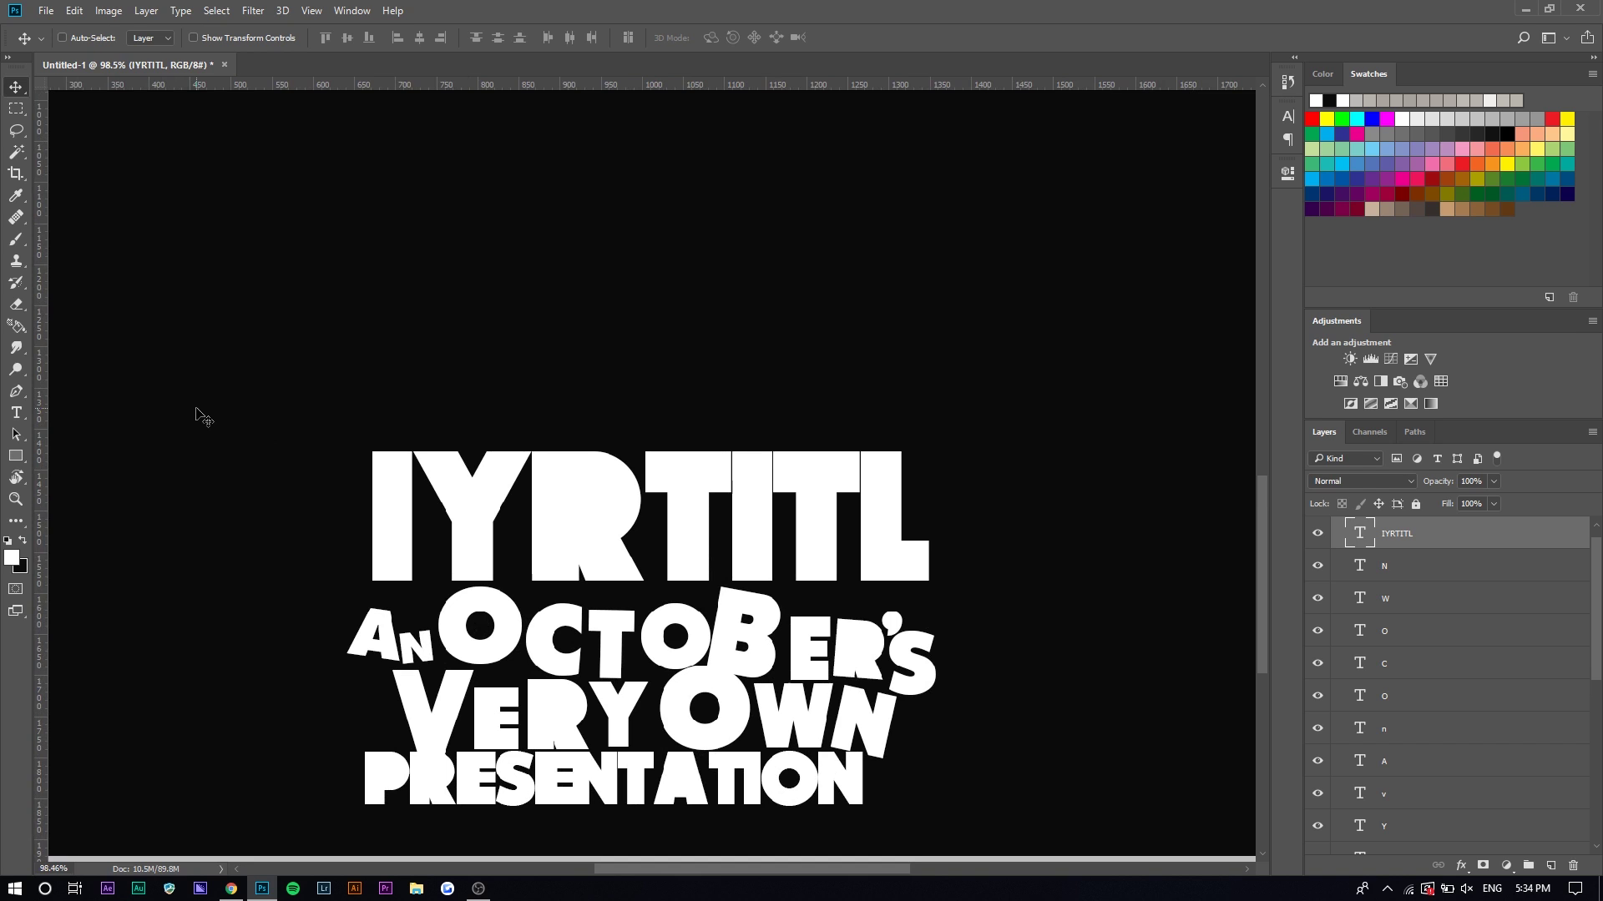
Scale the IYRTITL text down so it is narrower than the "An October's" row beneath it
{"action": "left_click", "coordinate": [1317, 806]}
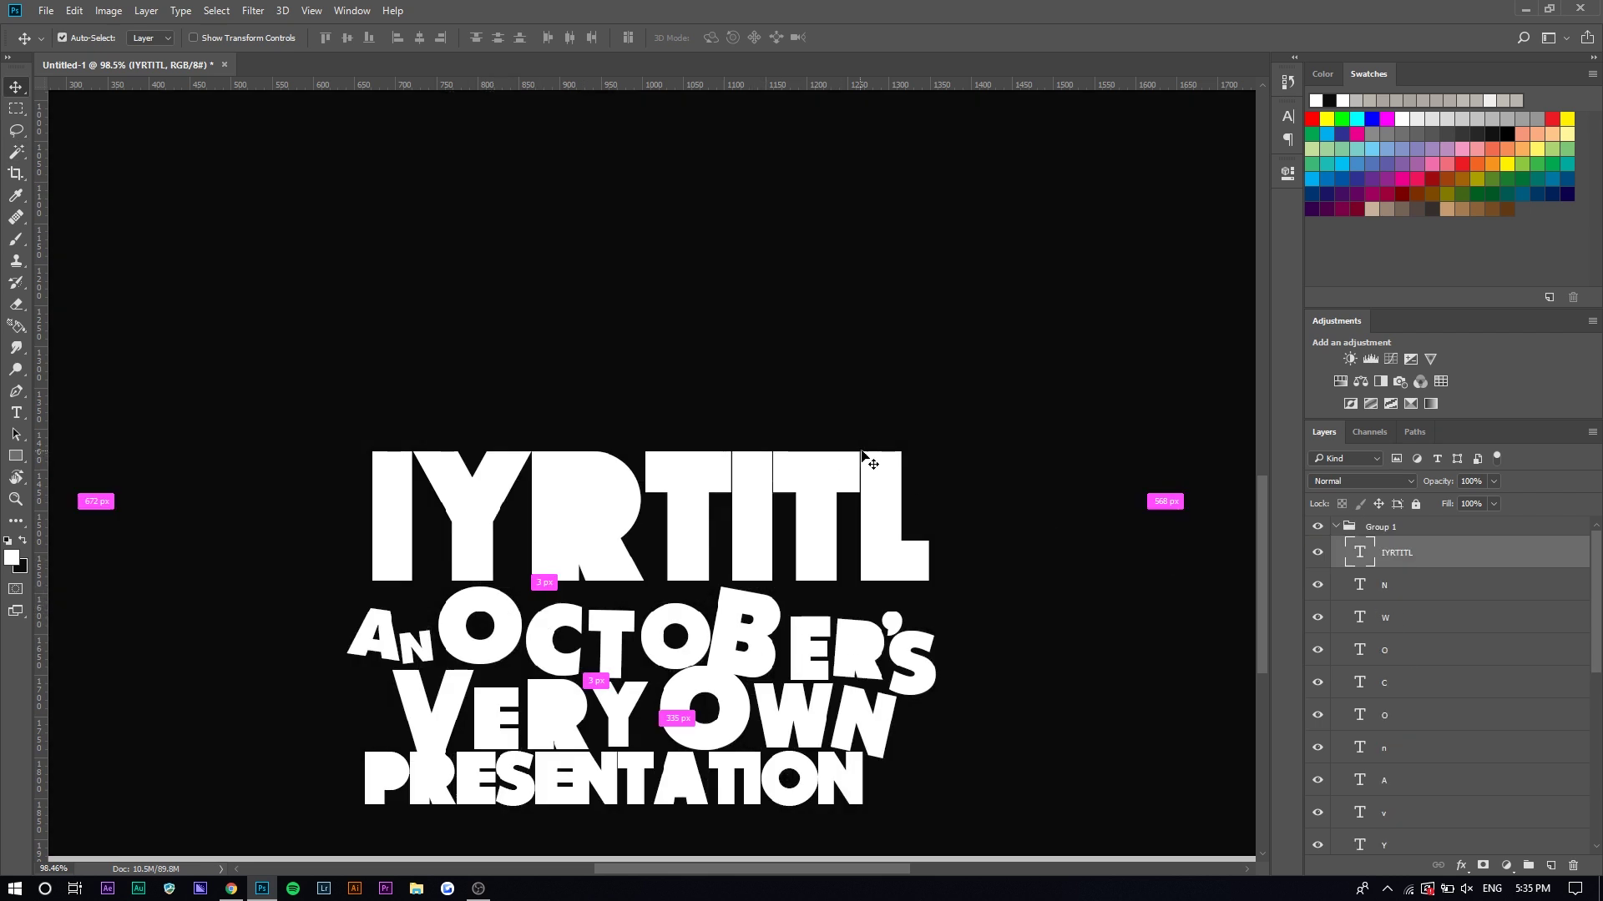
{"action": "key", "text": "ctrl+t"}
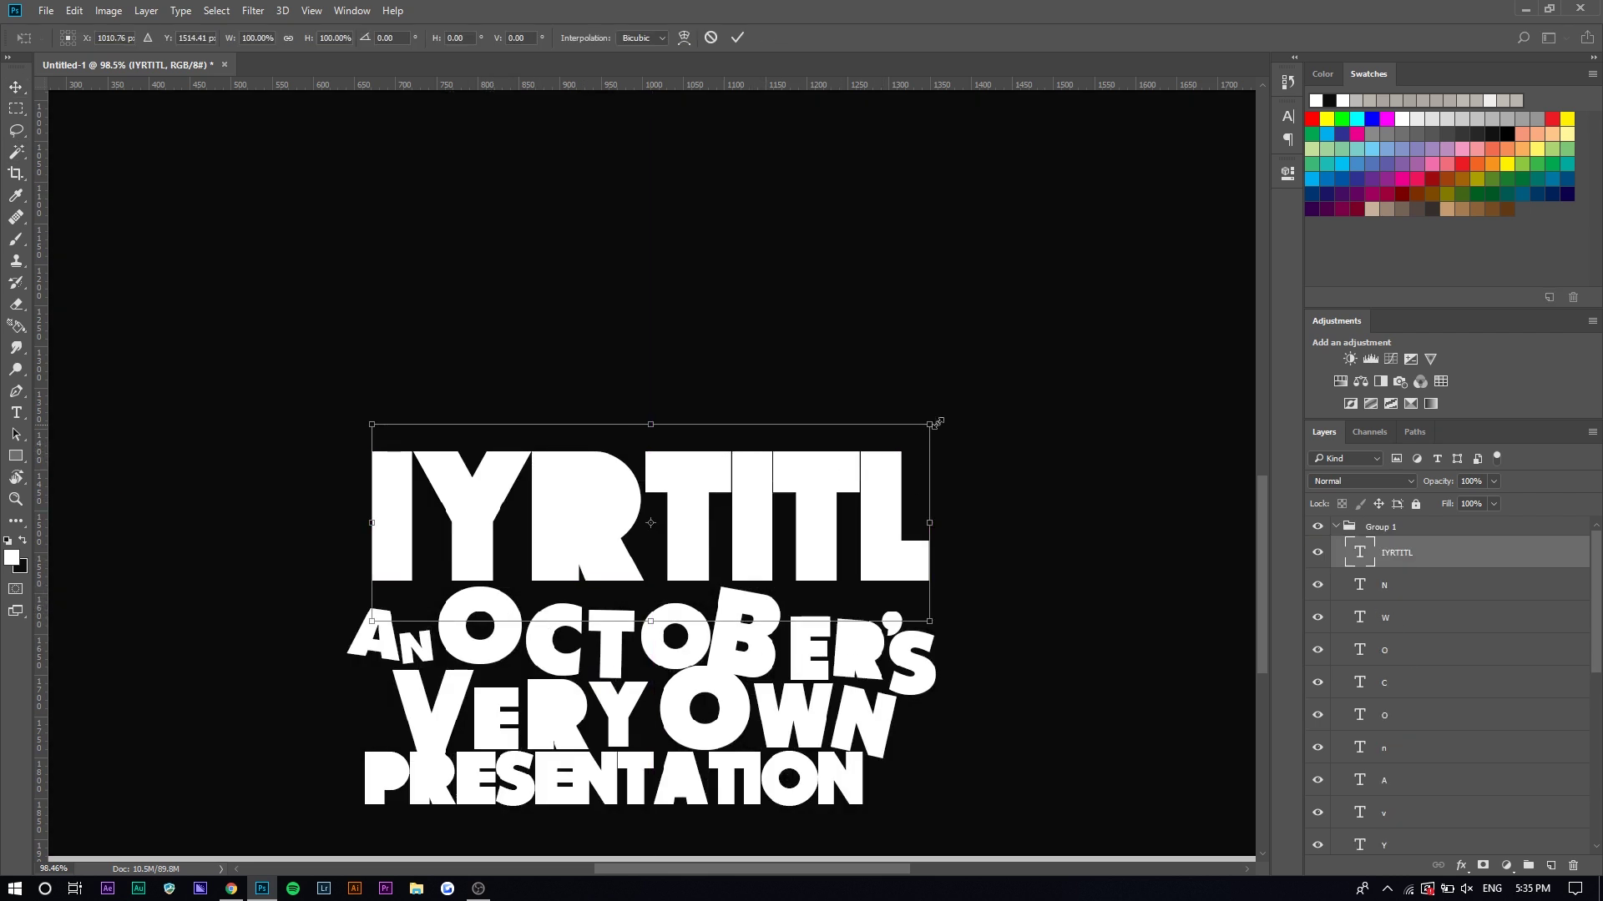
{"action": "left_click_drag", "start_coordinate": [929, 451], "coordinate": [638, 580]}
{"action": "scroll", "coordinate": [500, 567], "scroll_direction": "down", "scroll_amount": 2}
{"action": "scroll", "coordinate": [417, 555], "scroll_direction": "up", "scroll_amount": 2}
{"action": "scroll", "coordinate": [380, 551], "scroll_direction": "up", "scroll_amount": 2}
{"action": "key", "text": "Return"}
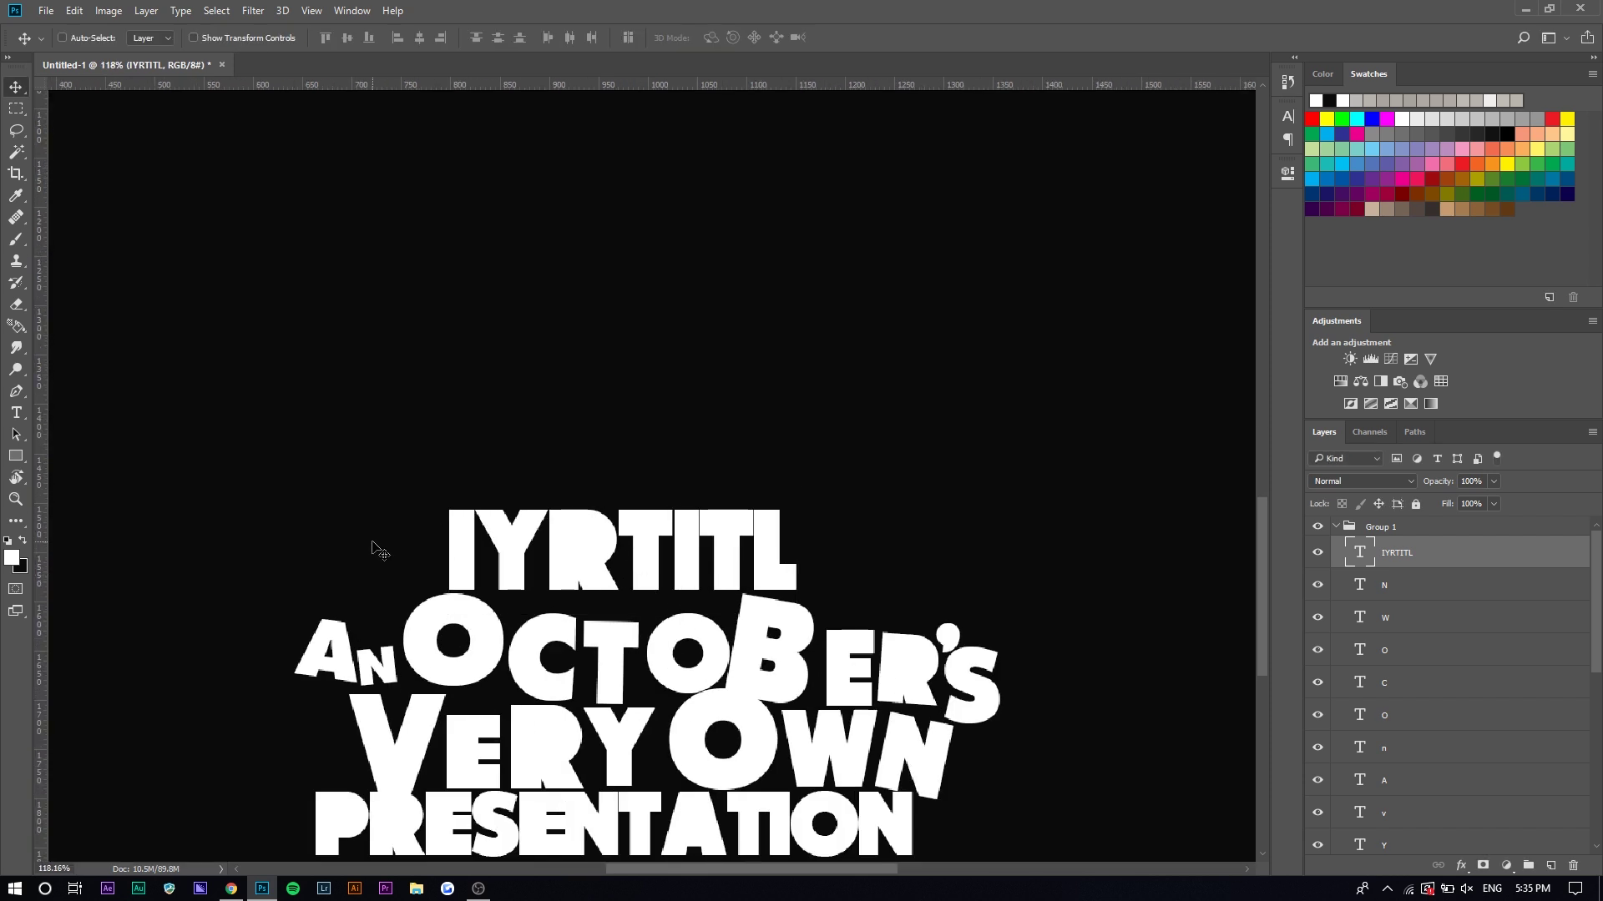
Delete every letter after the first "I" from the IYRTITL text
{"action": "left_click", "coordinate": [16, 413]}
{"action": "left_click_drag", "start_coordinate": [484, 546], "coordinate": [978, 544]}
{"action": "key", "text": "BackSpace"}
{"action": "key", "text": "ctrl+Return"}
Enlarge the letter I to about 187 pt and stand it on top of the large O in "October's"
{"action": "key", "text": "ctrl+t"}
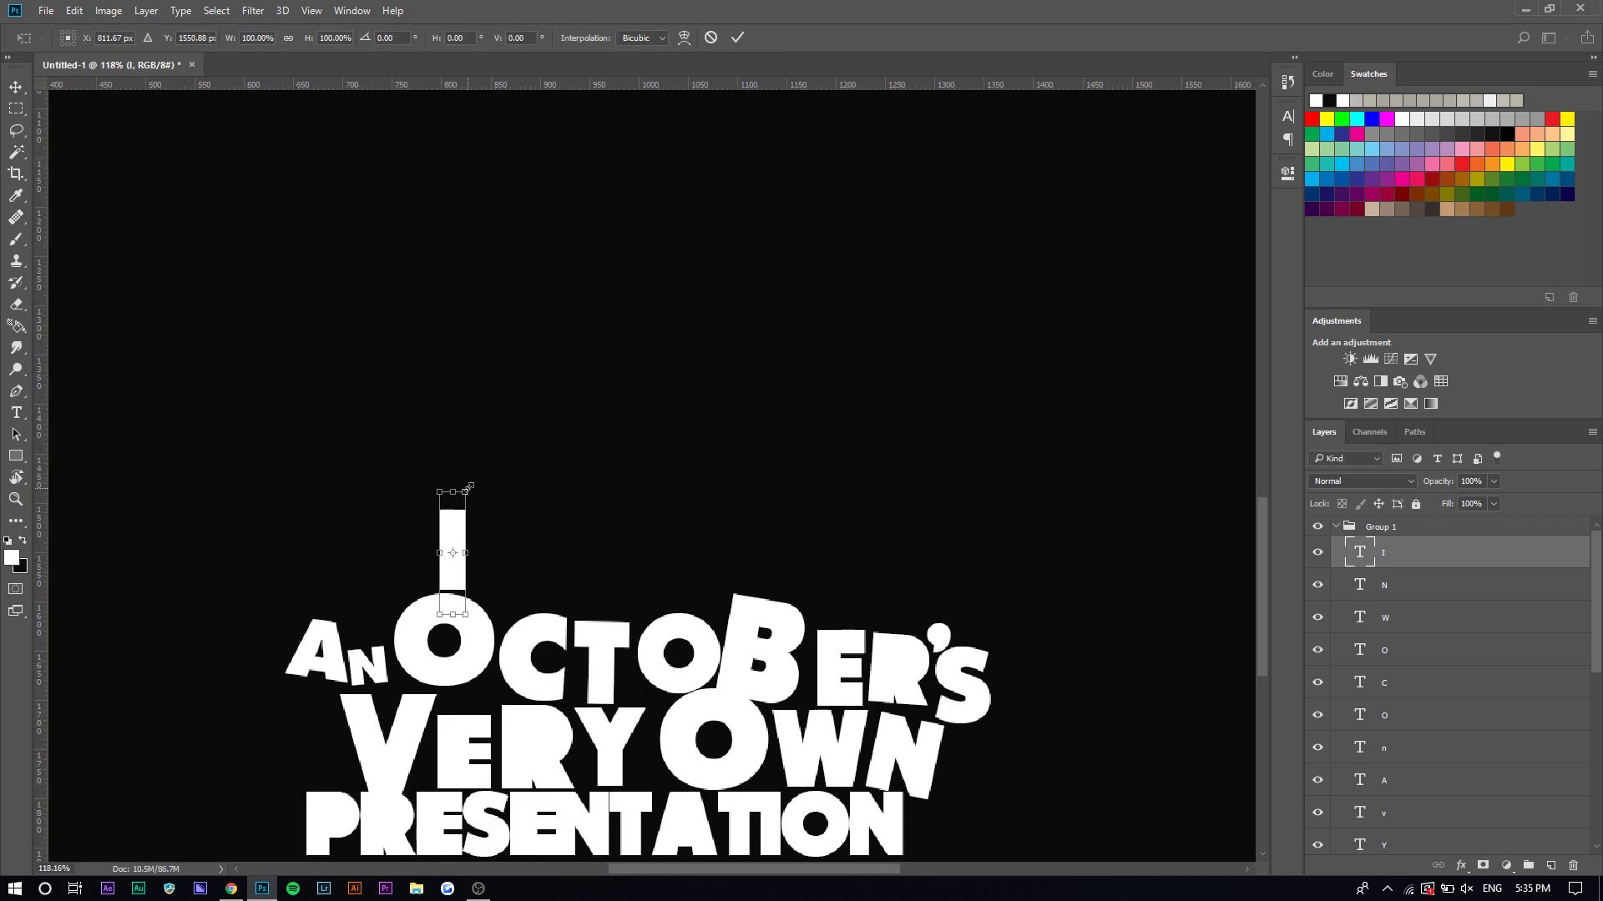
{"action": "left_click_drag", "start_coordinate": [469, 492], "coordinate": [565, 426]}
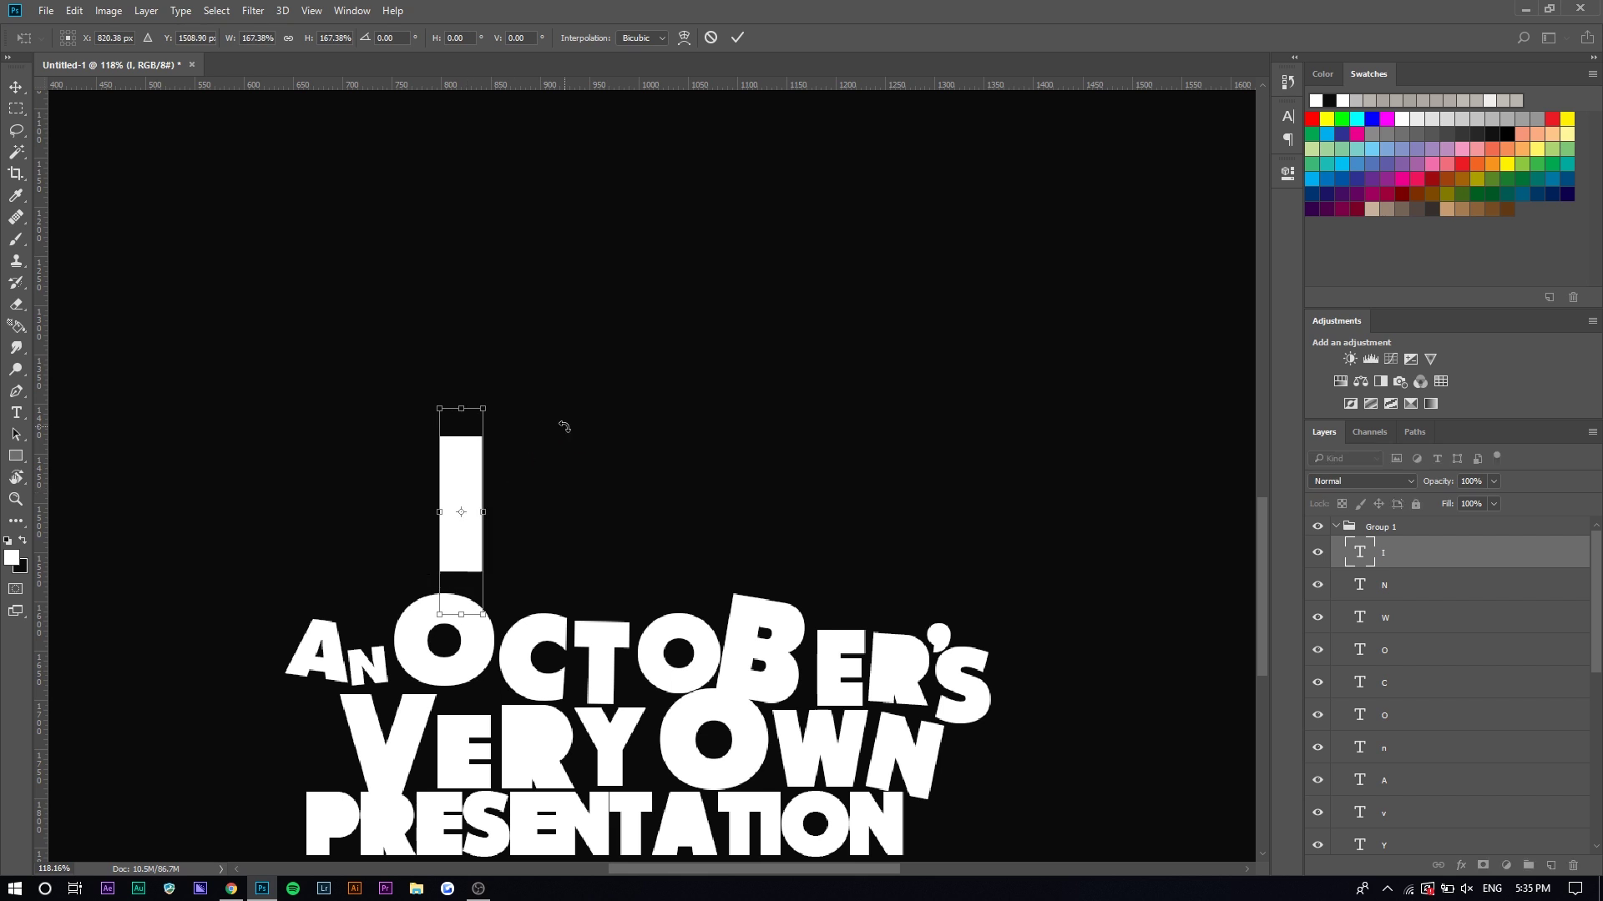
{"action": "left_click_drag", "start_coordinate": [487, 404], "coordinate": [484, 418]}
{"action": "key", "text": "Return"}
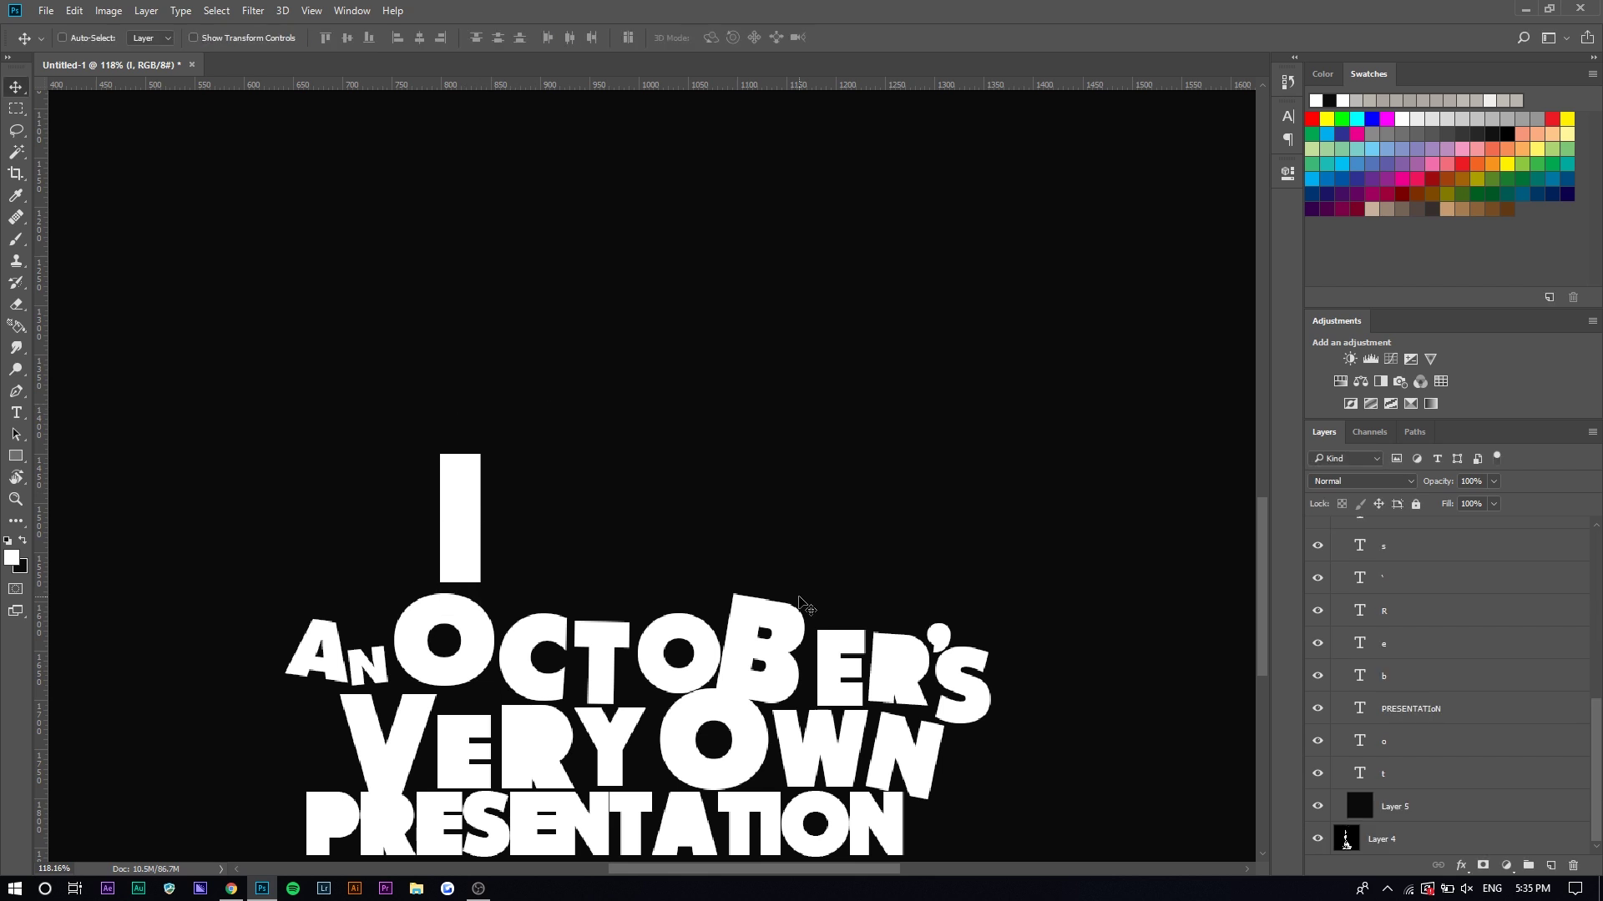
{"action": "scroll", "coordinate": [451, 528], "scroll_direction": "up", "scroll_amount": 3}
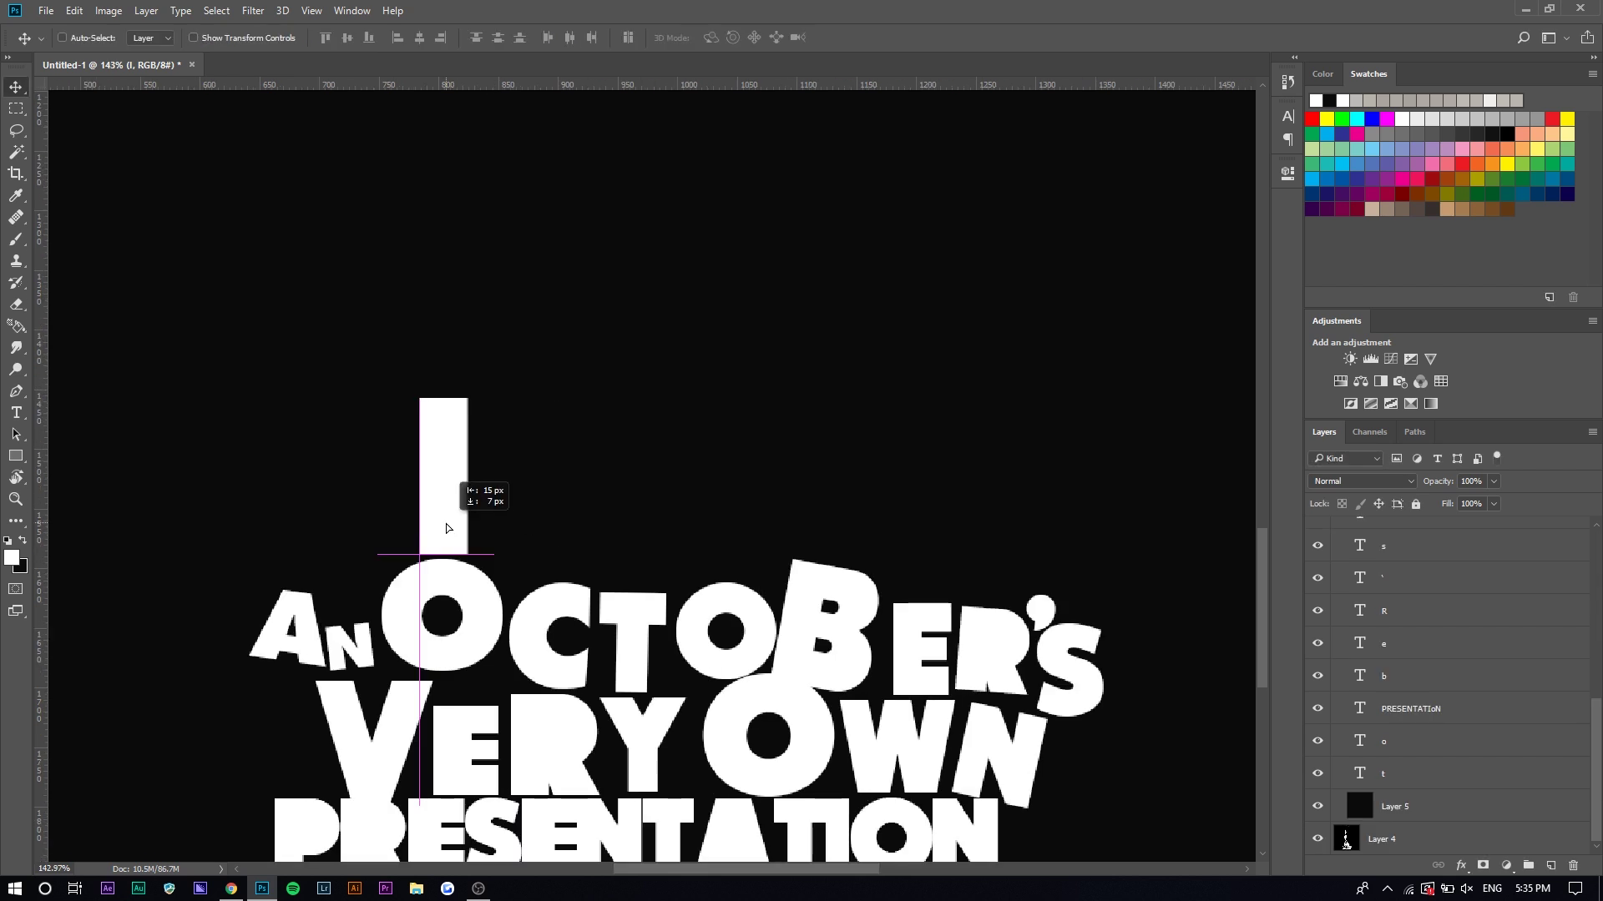
{"action": "left_click", "coordinate": [447, 527], "text": "ctrl"}
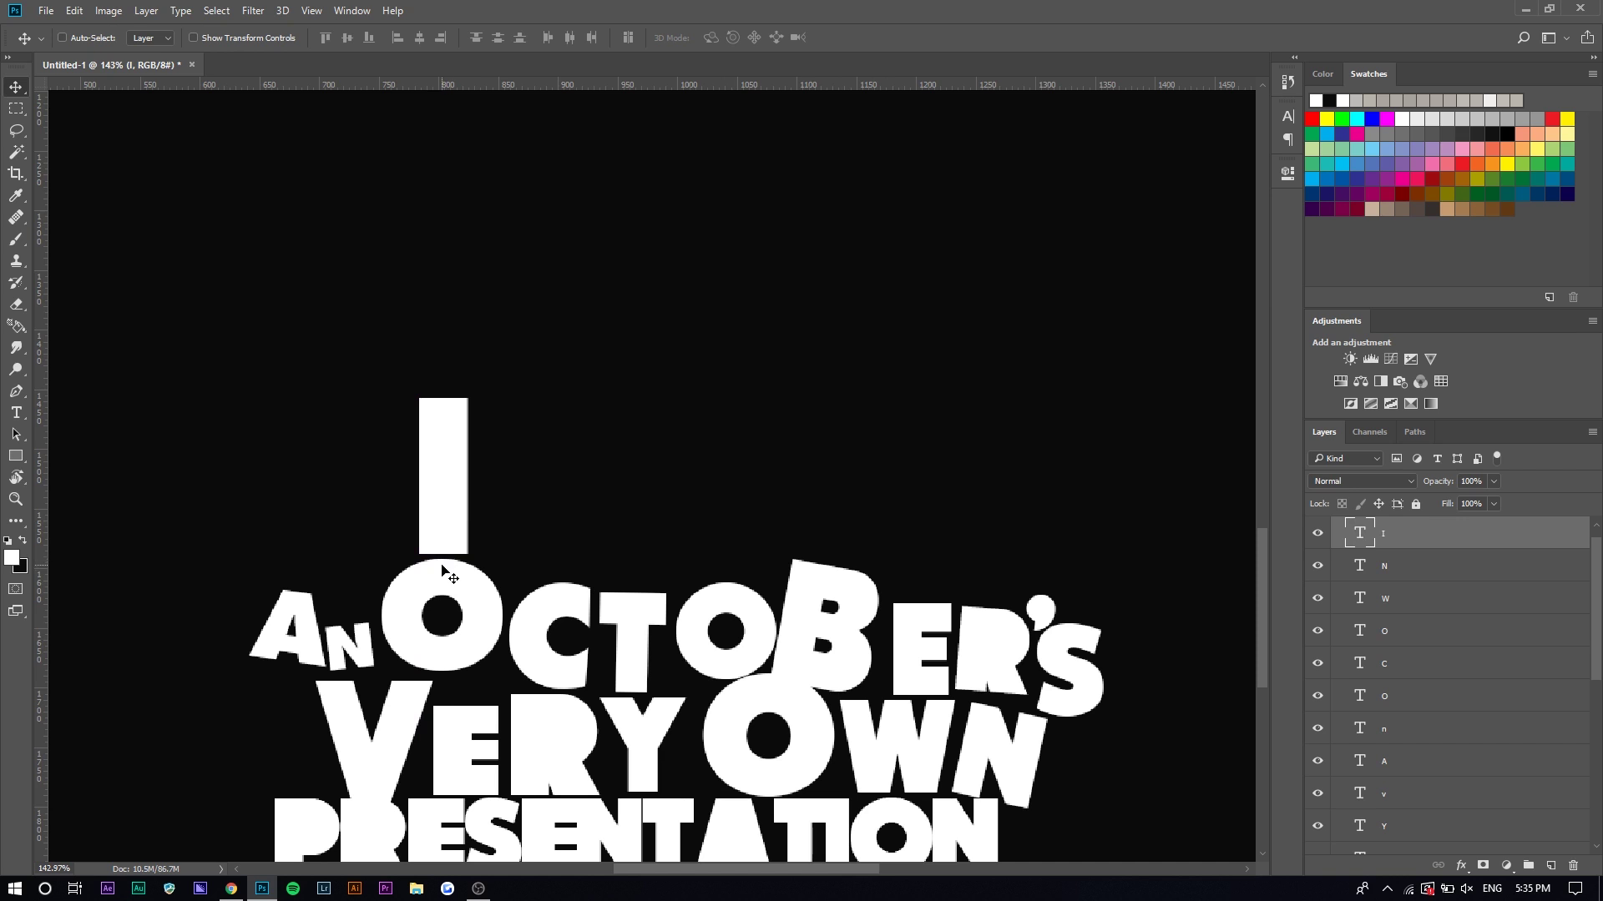
Add a separate letter "Y", scale it smaller than the I, tilt it slightly counterclockwise and fit it beside the I
{"action": "key", "text": "t"}
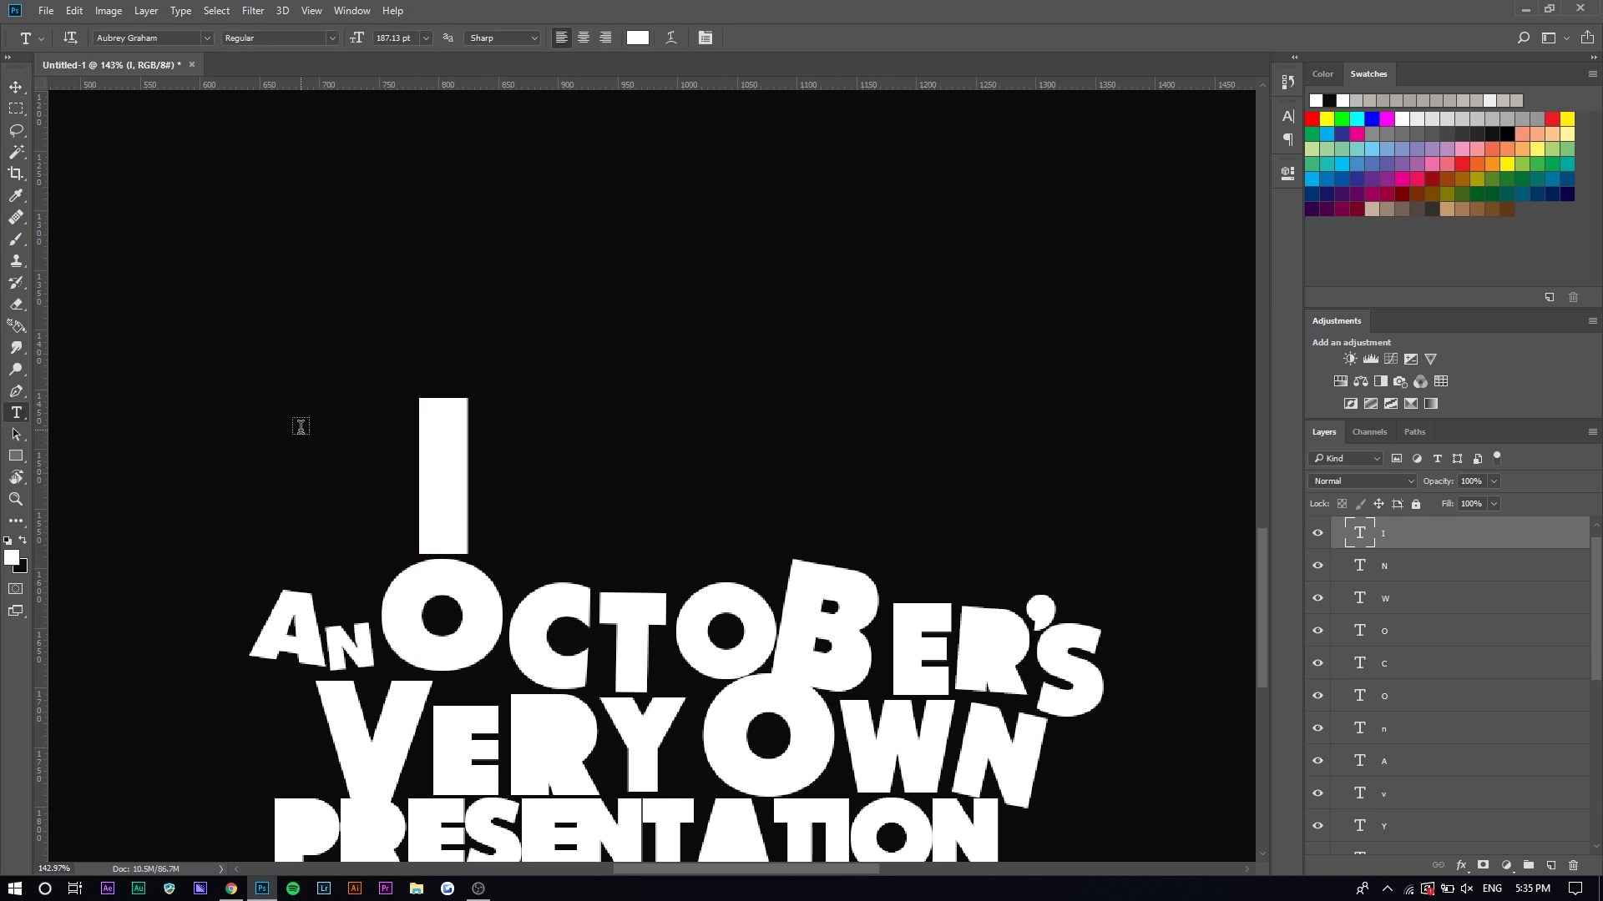
{"action": "left_click", "coordinate": [559, 429]}
{"action": "left_click", "coordinate": [16, 87]}
{"action": "key", "text": "ctrl+t"}
{"action": "left_click_drag", "start_coordinate": [564, 429], "coordinate": [749, 571]}
{"action": "left_click_drag", "start_coordinate": [661, 501], "coordinate": [571, 506]}
{"action": "left_click_drag", "start_coordinate": [639, 453], "coordinate": [564, 435]}
{"action": "key", "text": "Return"}
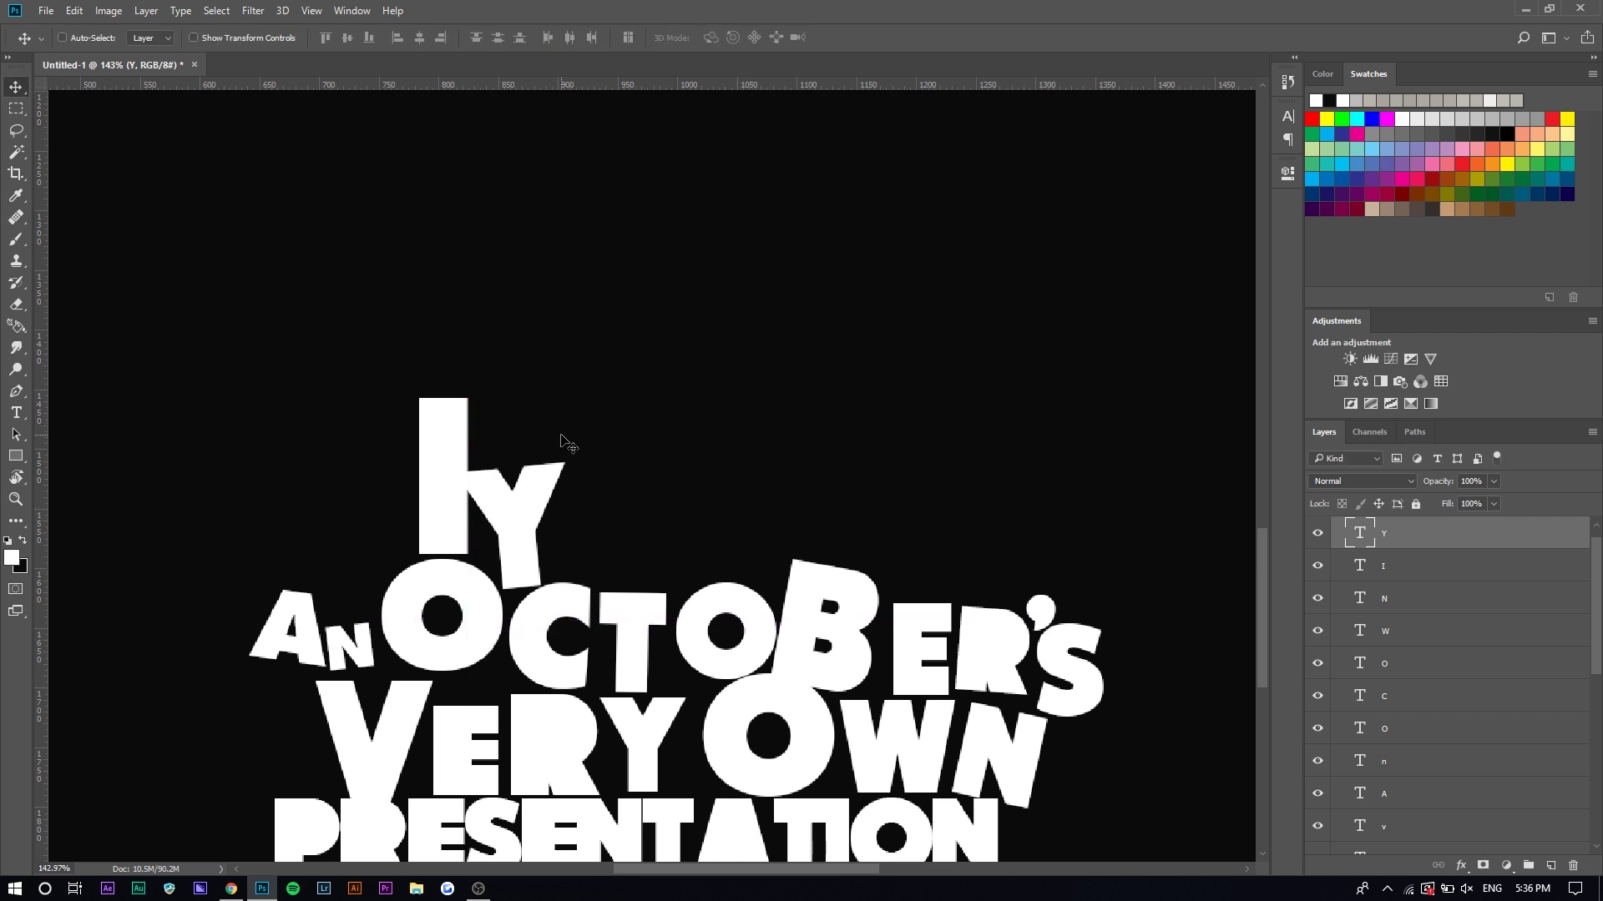
{"action": "scroll", "coordinate": [505, 626], "scroll_direction": "down", "scroll_amount": 2}
{"action": "scroll", "coordinate": [489, 688], "scroll_direction": "up", "scroll_amount": 3}
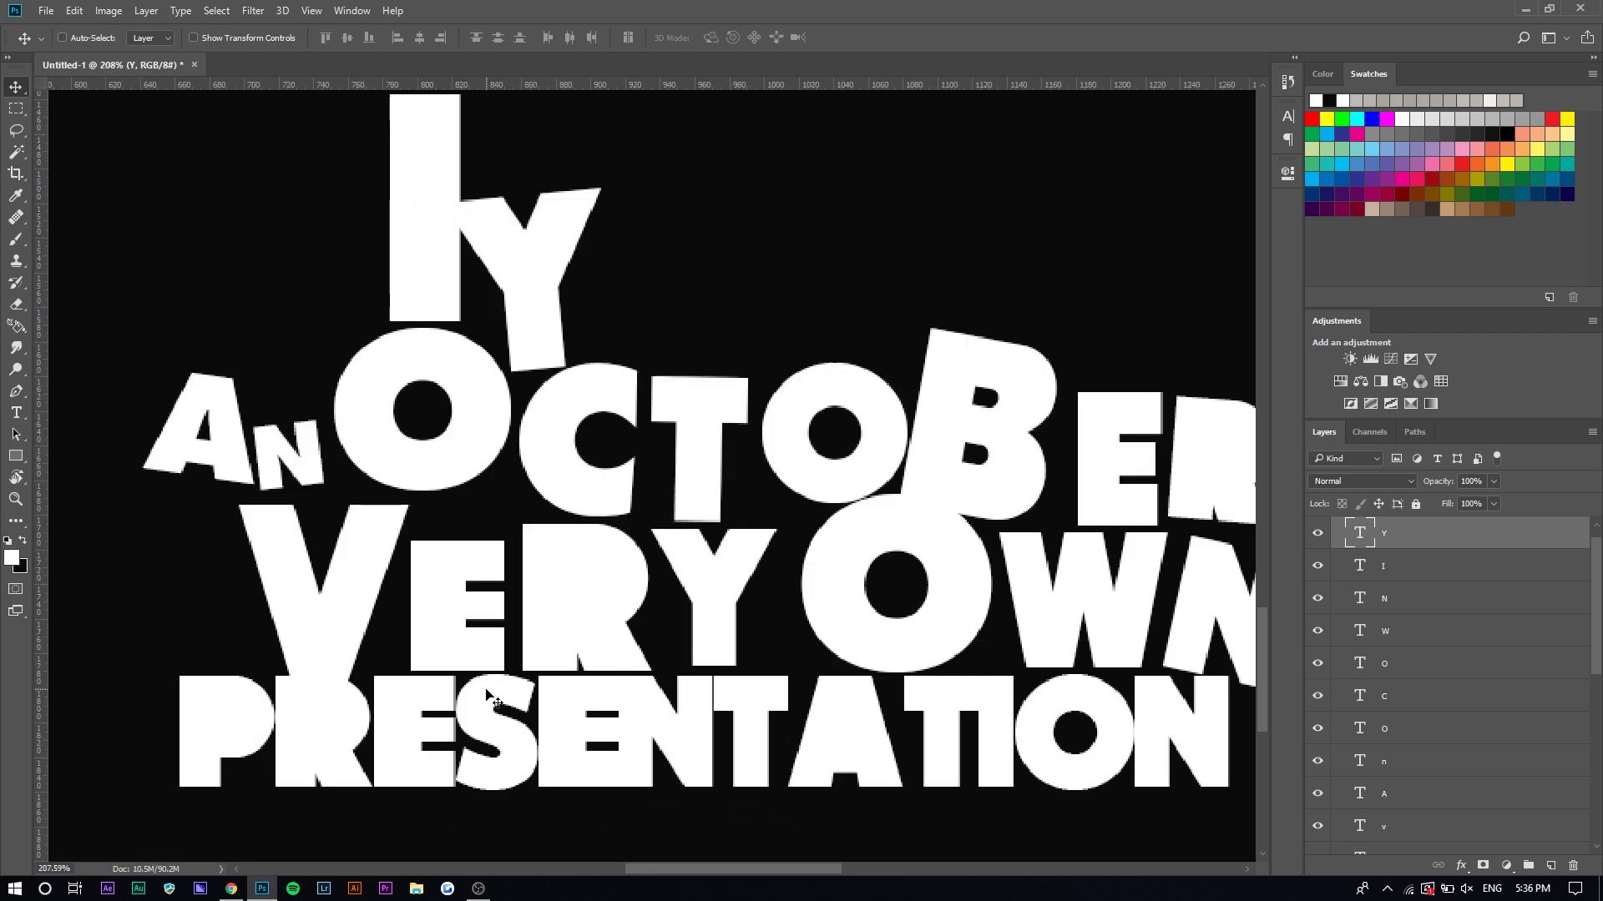
{"action": "scroll", "coordinate": [351, 530], "scroll_direction": "down", "scroll_amount": 3}
{"action": "scroll", "coordinate": [582, 542], "scroll_direction": "up", "scroll_amount": 3}
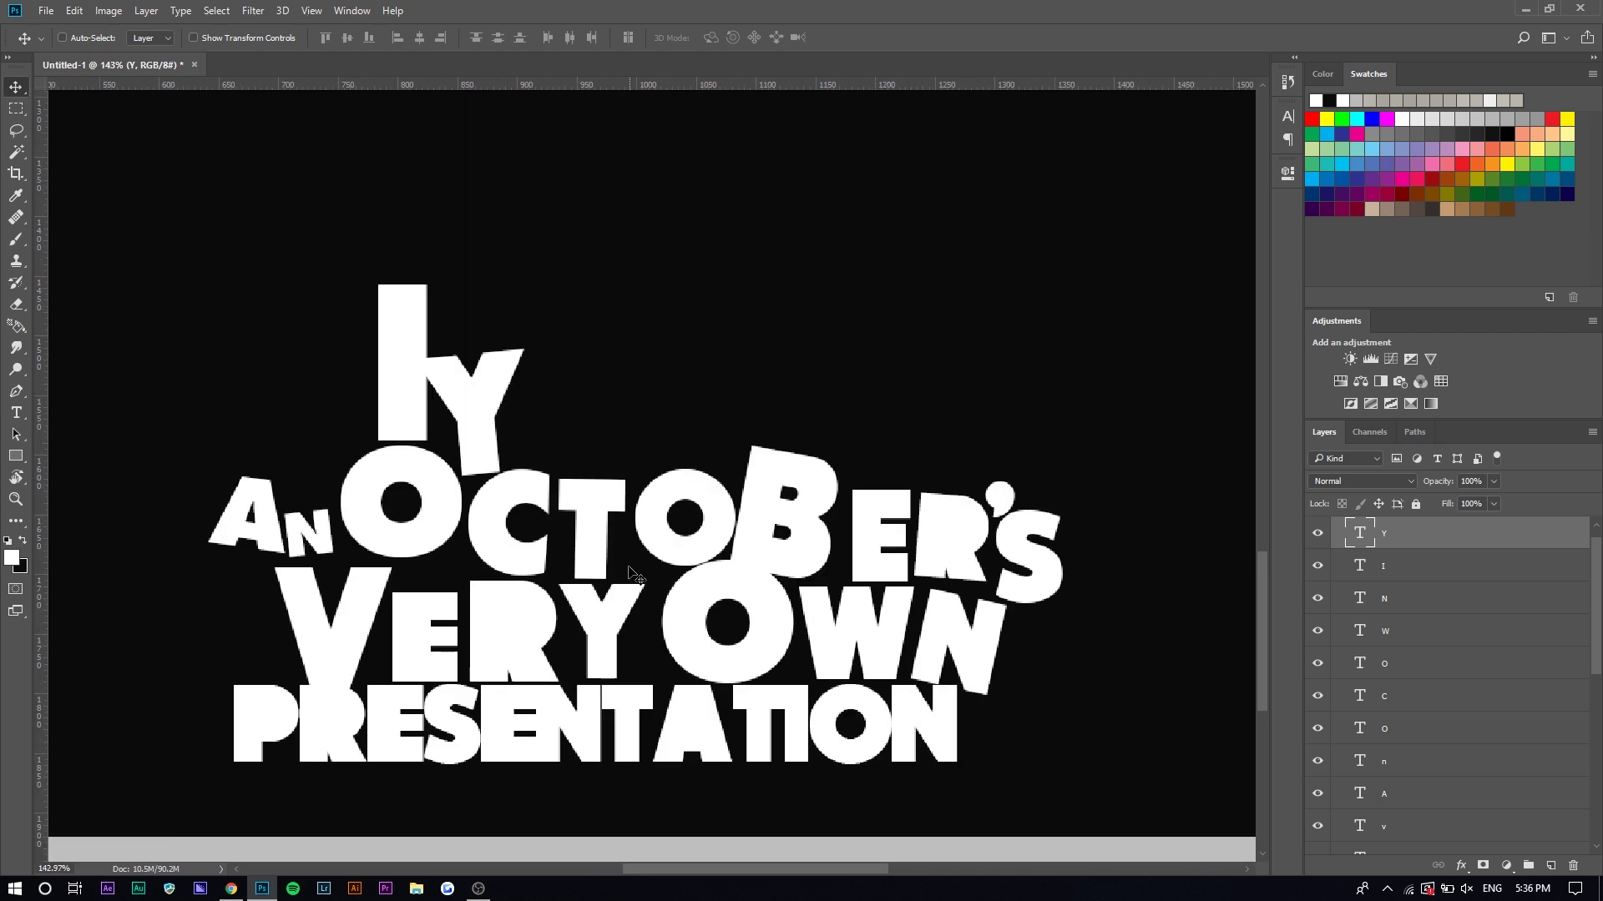
{"action": "scroll", "coordinate": [456, 776], "scroll_direction": "down", "scroll_amount": 2}
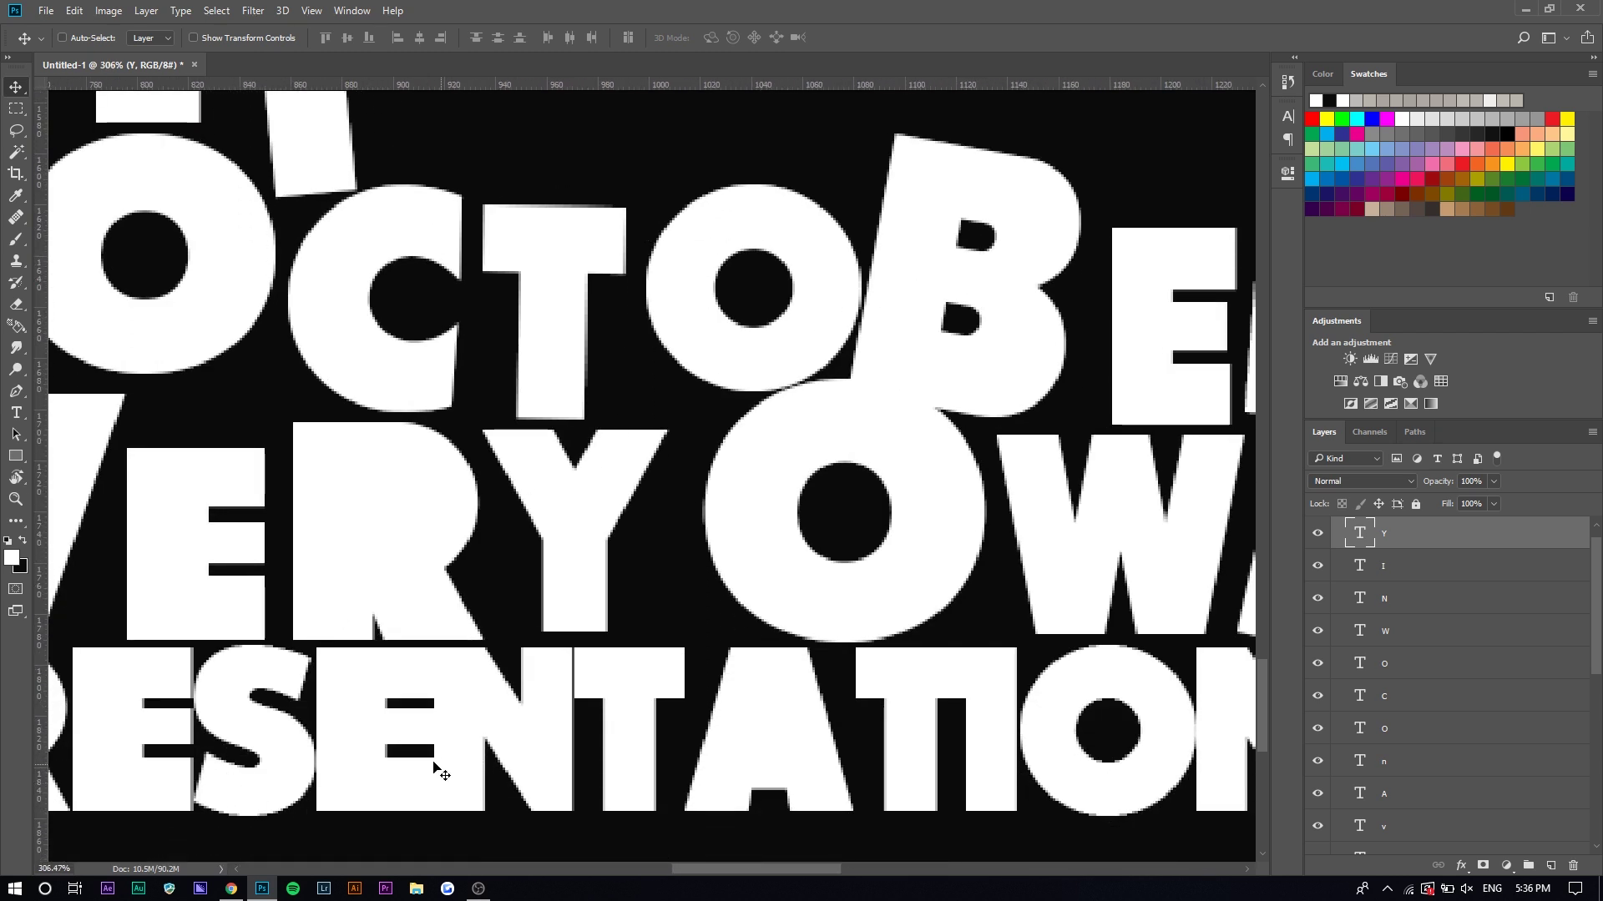
{"action": "scroll", "coordinate": [1416, 719], "scroll_direction": "down", "scroll_amount": 3}
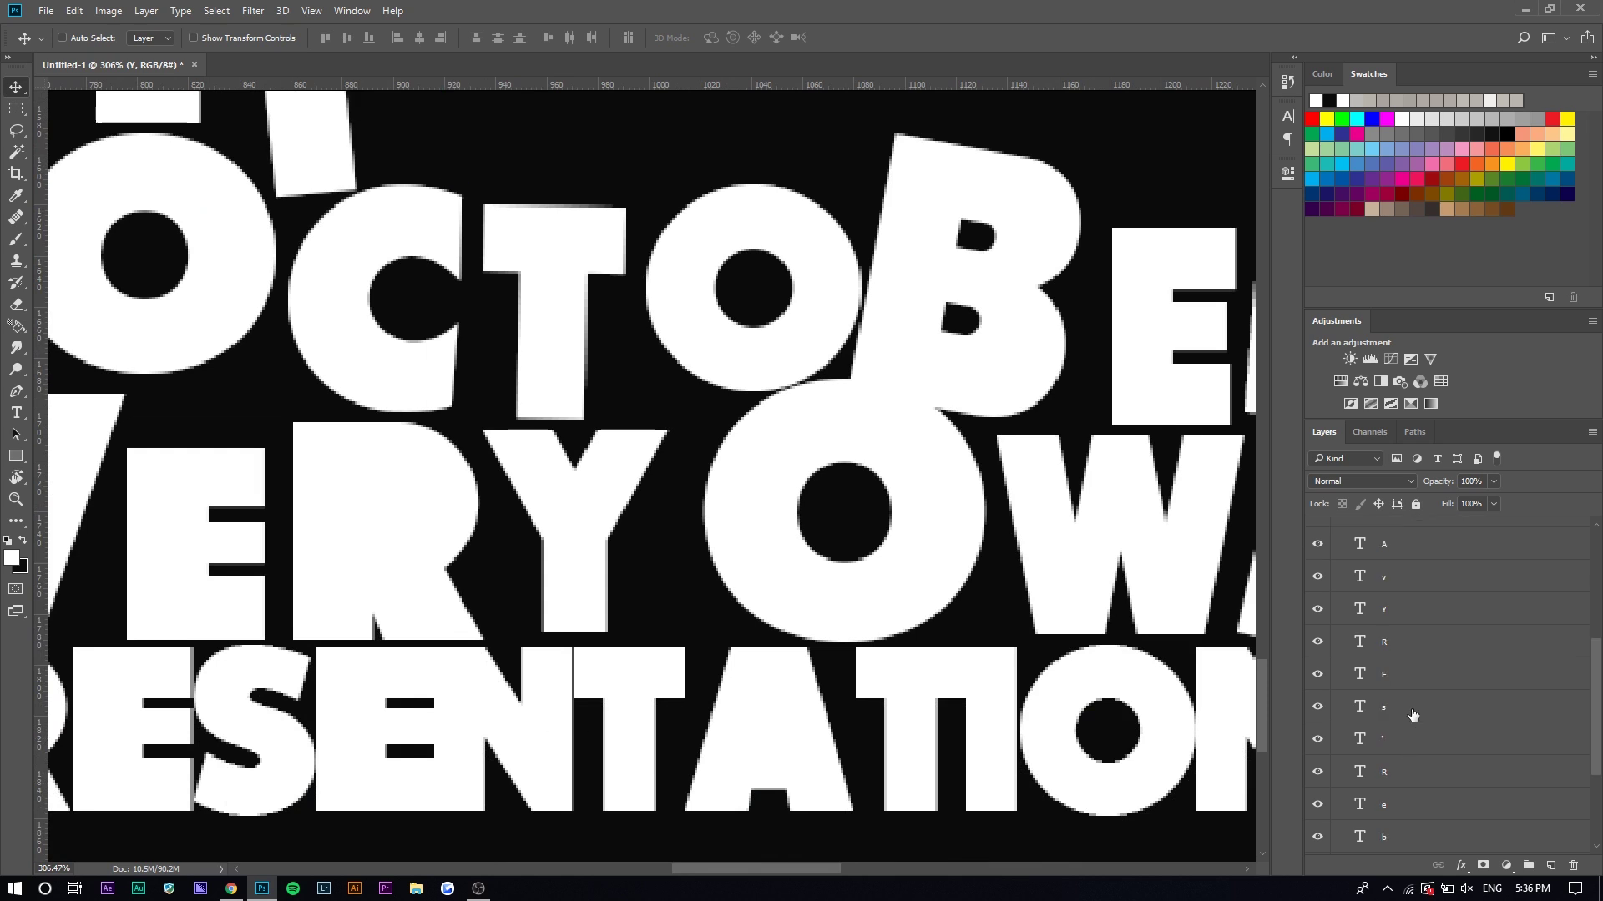
{"action": "scroll", "coordinate": [420, 757], "scroll_direction": "down", "scroll_amount": 1}
{"action": "scroll", "coordinate": [420, 757], "scroll_direction": "down", "scroll_amount": 2}
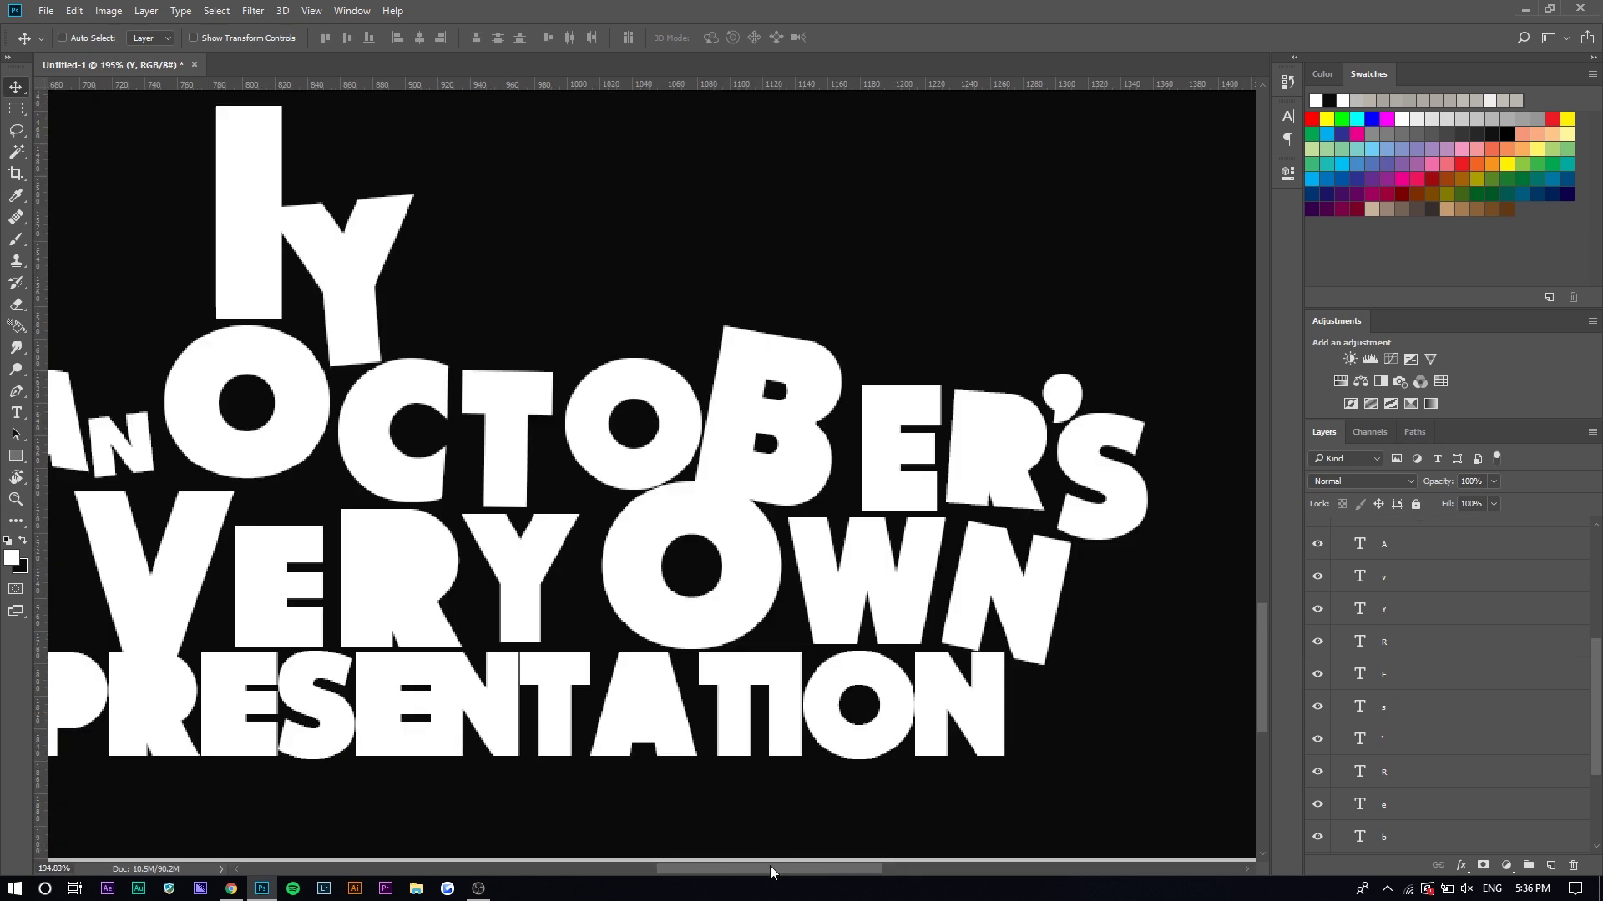
{"action": "scroll", "coordinate": [108, 705], "scroll_direction": "up", "scroll_amount": 4}
{"action": "key", "text": "t"}
{"action": "left_click", "coordinate": [290, 697]}
{"action": "scroll", "coordinate": [560, 701], "scroll_direction": "up", "scroll_amount": 1}
{"action": "left_click", "coordinate": [667, 684]}
{"action": "left_click_drag", "start_coordinate": [707, 685], "coordinate": [633, 690]}
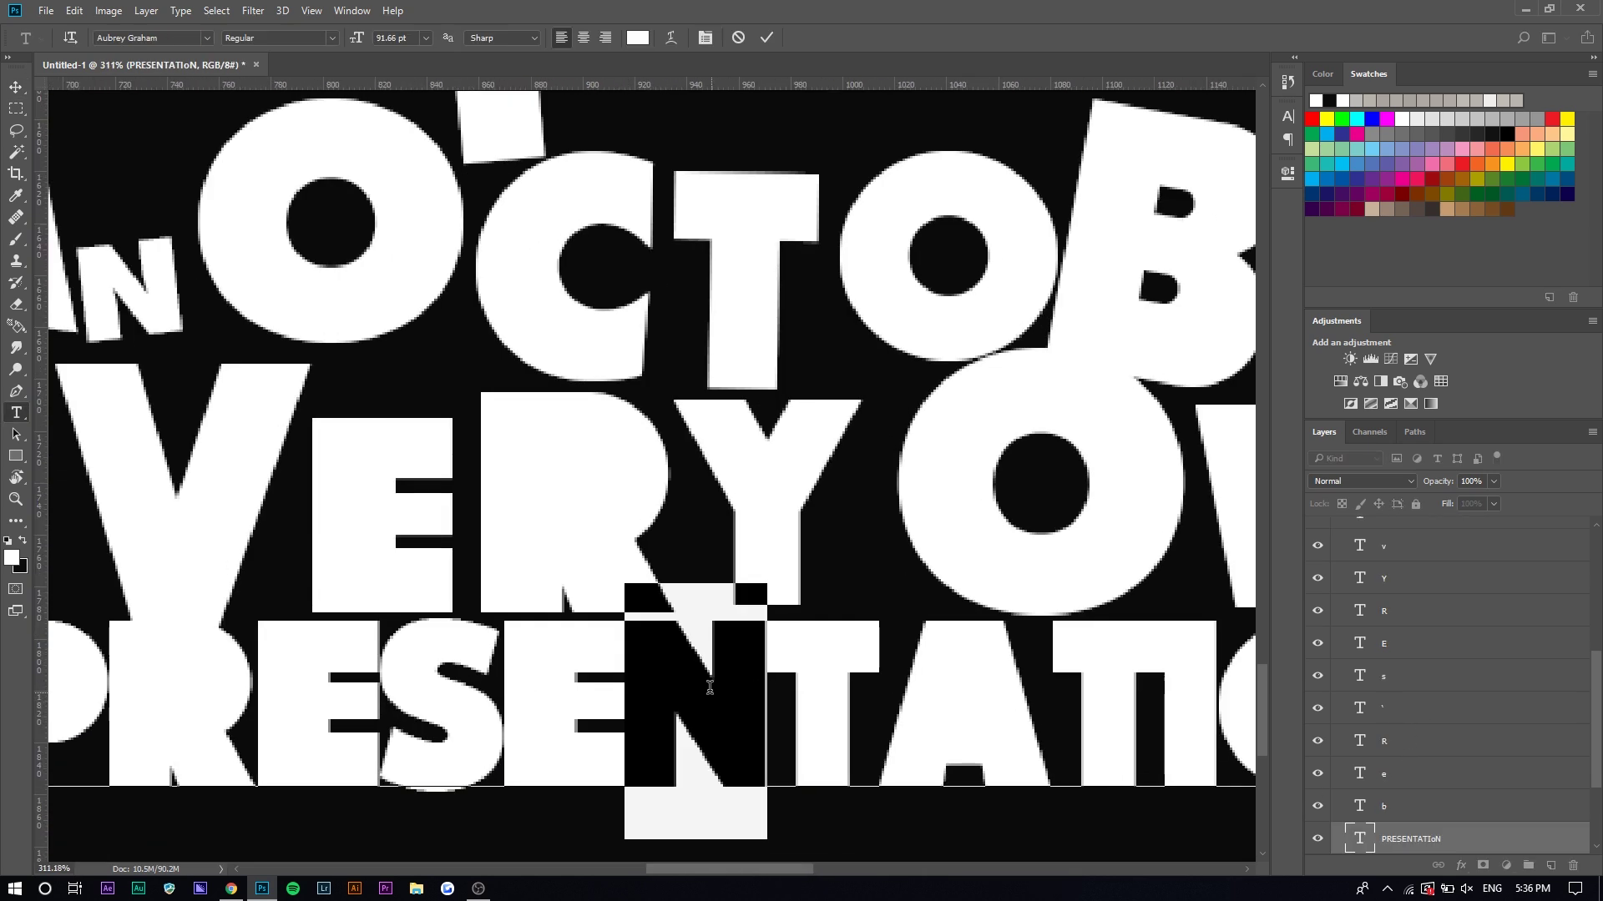
{"action": "scroll", "coordinate": [633, 690], "scroll_direction": "down", "scroll_amount": 4}
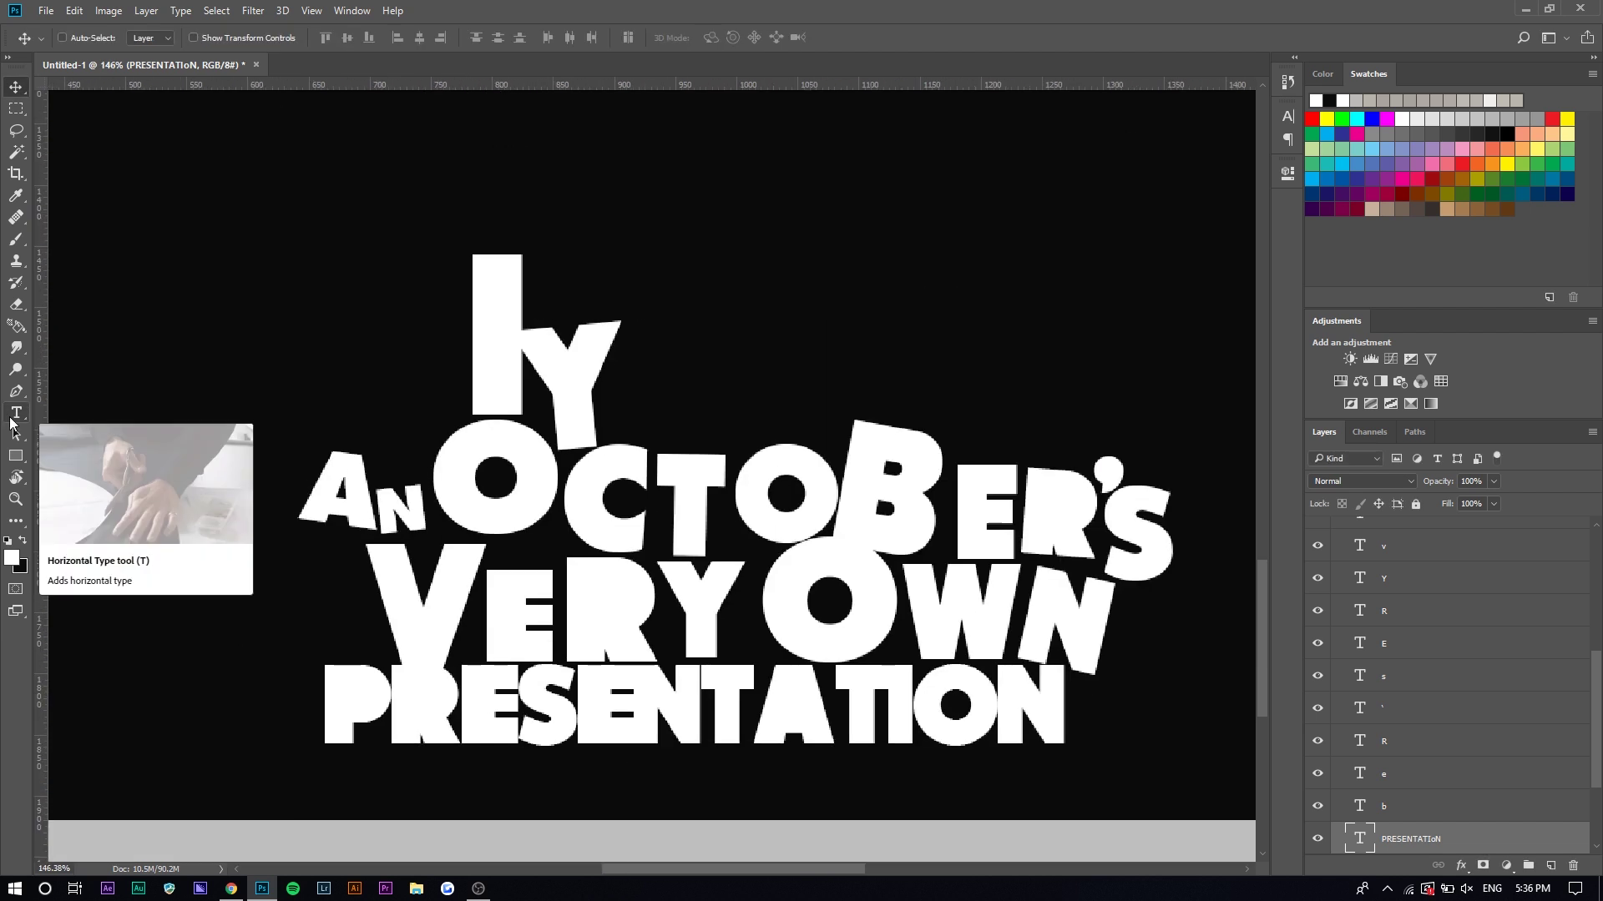
{"action": "left_click", "coordinate": [16, 412]}
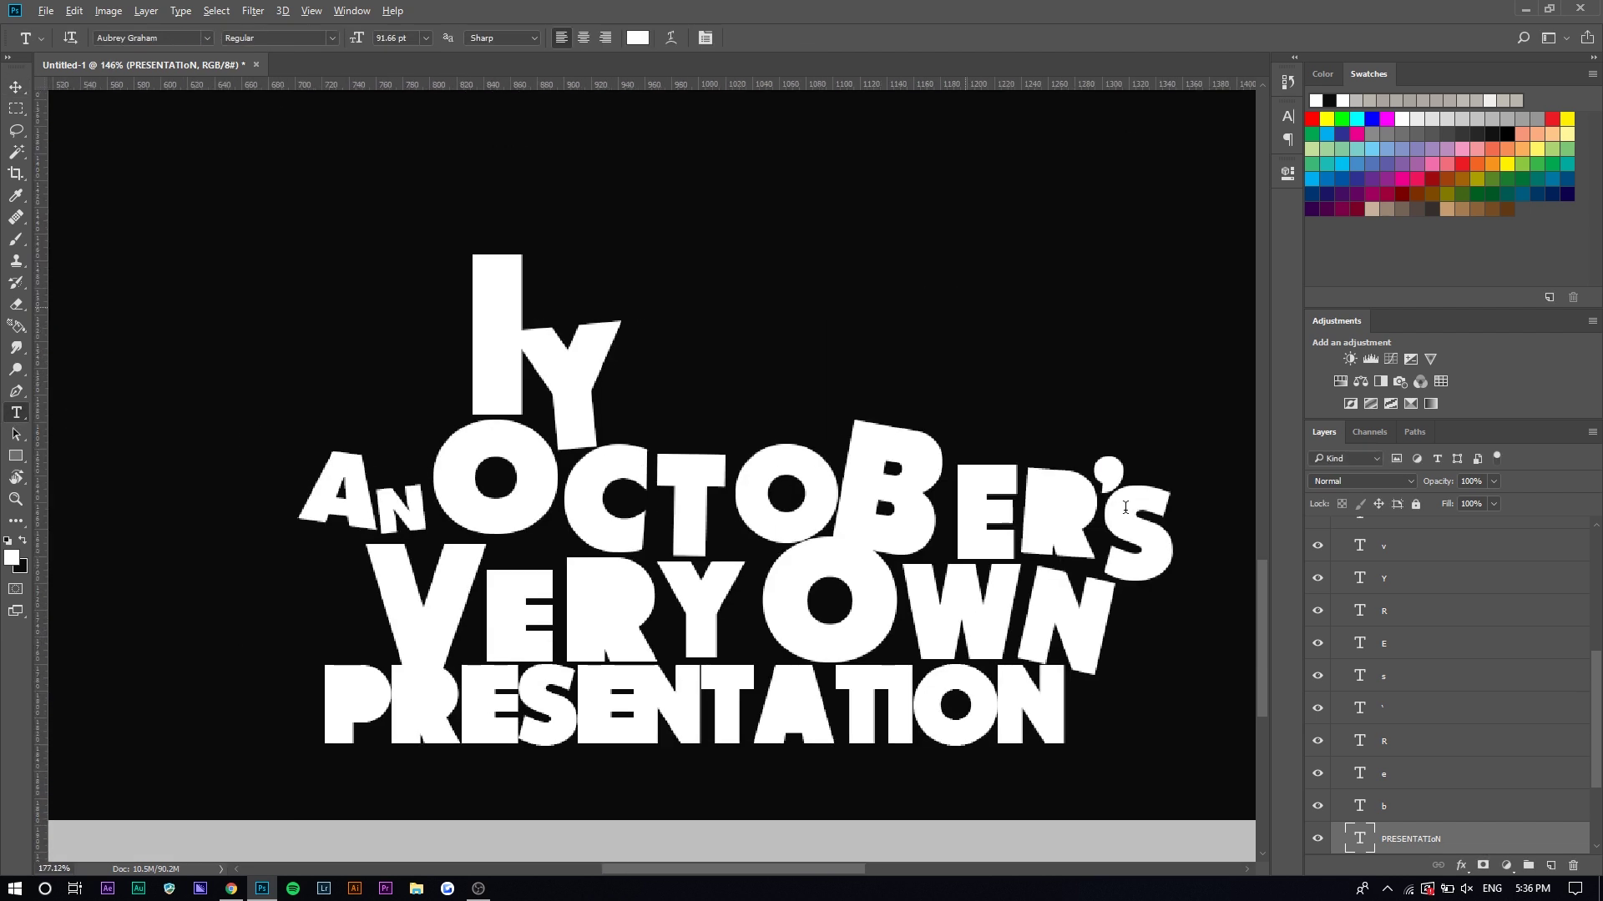
{"action": "scroll", "coordinate": [1125, 507], "scroll_direction": "up", "scroll_amount": 3}
{"action": "left_click_drag", "start_coordinate": [1077, 507], "coordinate": [1017, 491]}
{"action": "left_click", "coordinate": [1037, 483]}
{"action": "key", "text": "ctrl+Return"}
{"action": "left_click_drag", "start_coordinate": [943, 443], "coordinate": [569, 297]}
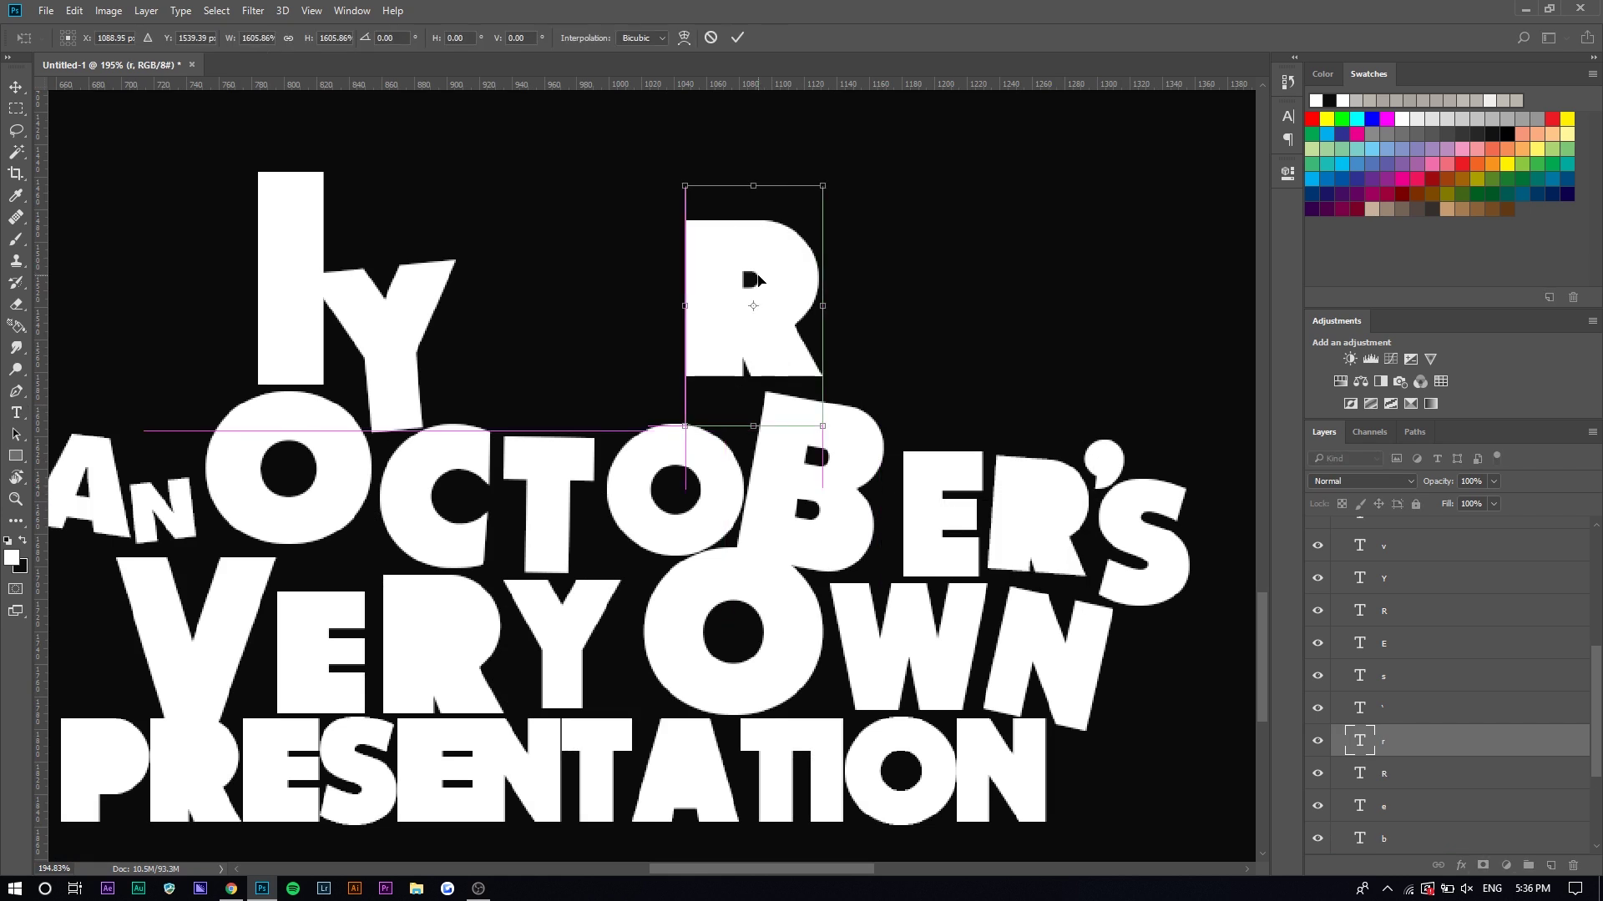
{"action": "key", "text": "Return"}
{"action": "left_click", "coordinate": [16, 412]}
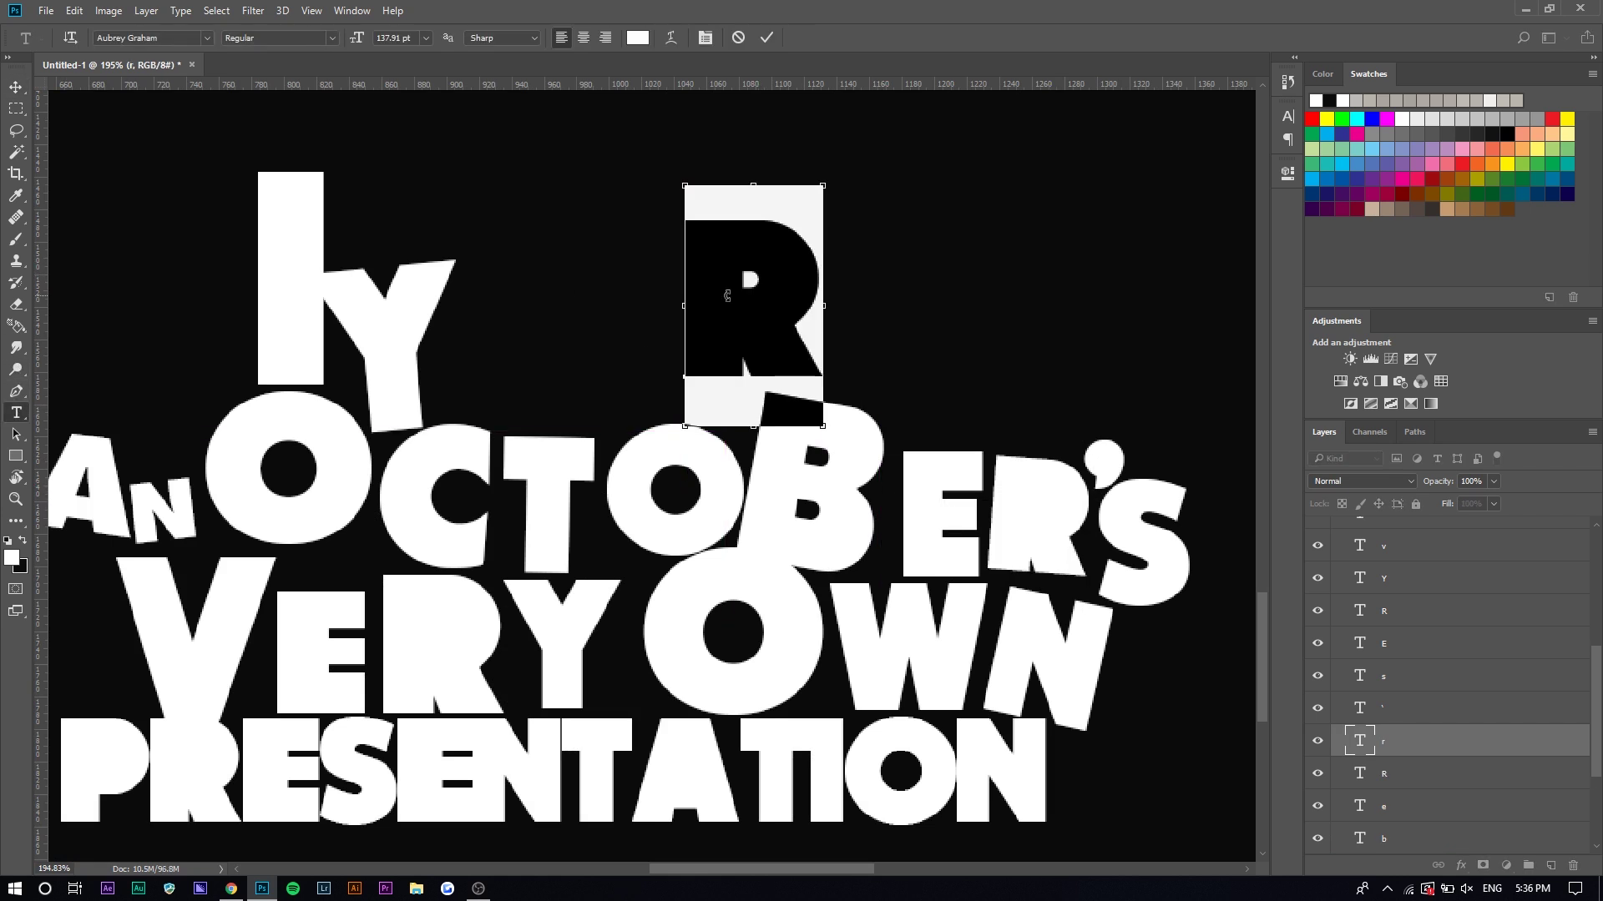
{"action": "left_click", "coordinate": [1287, 116]}
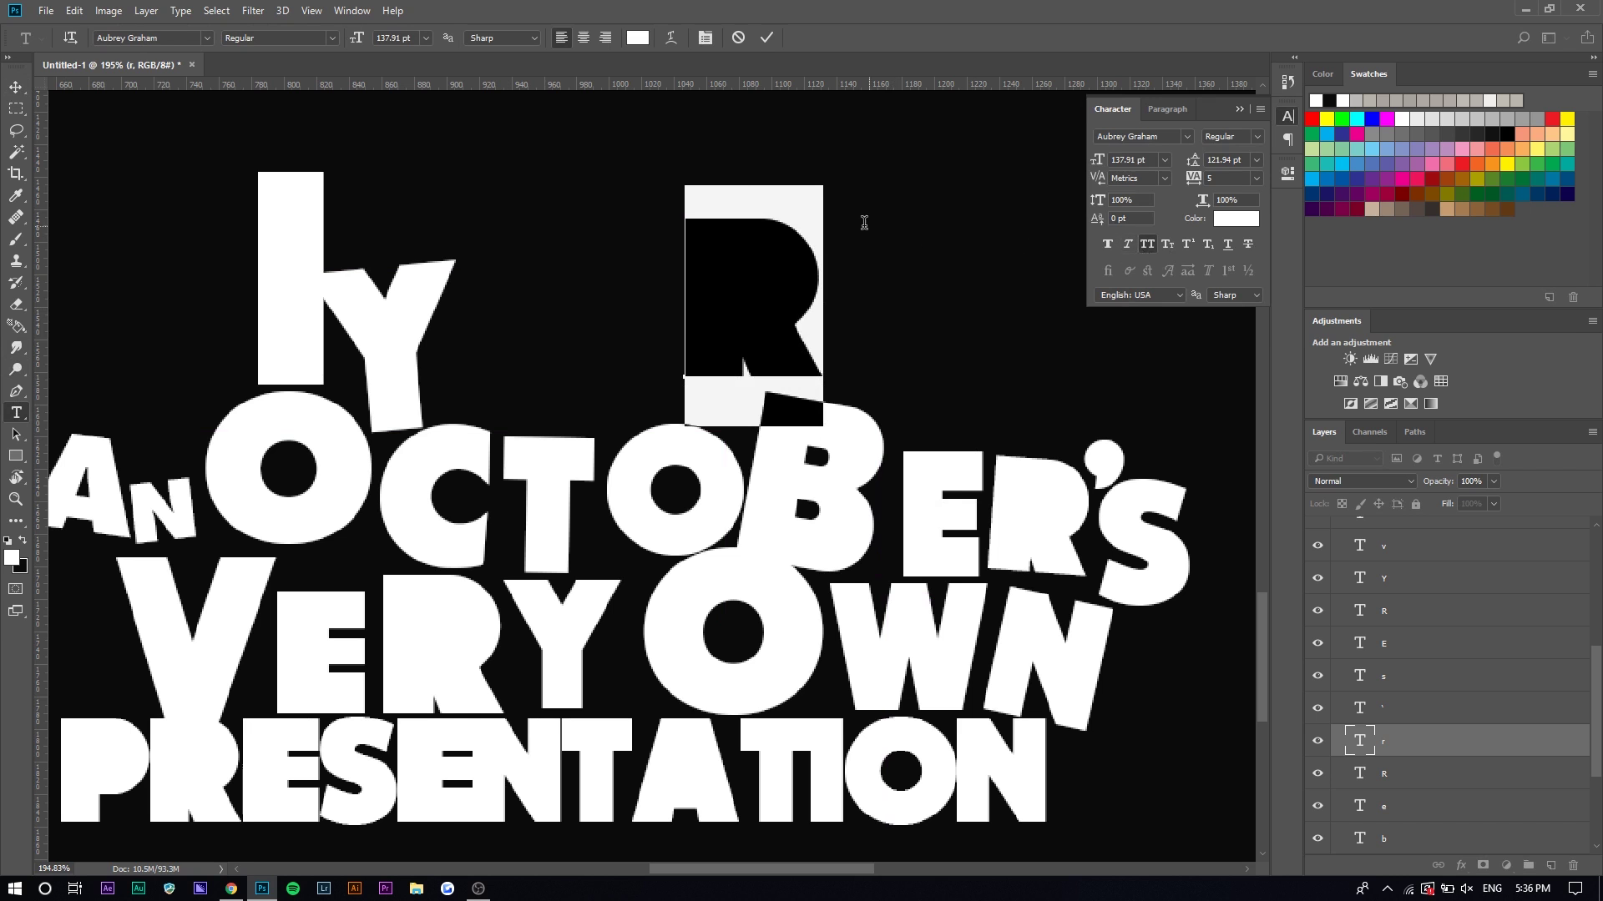
{"action": "left_click", "coordinate": [737, 42]}
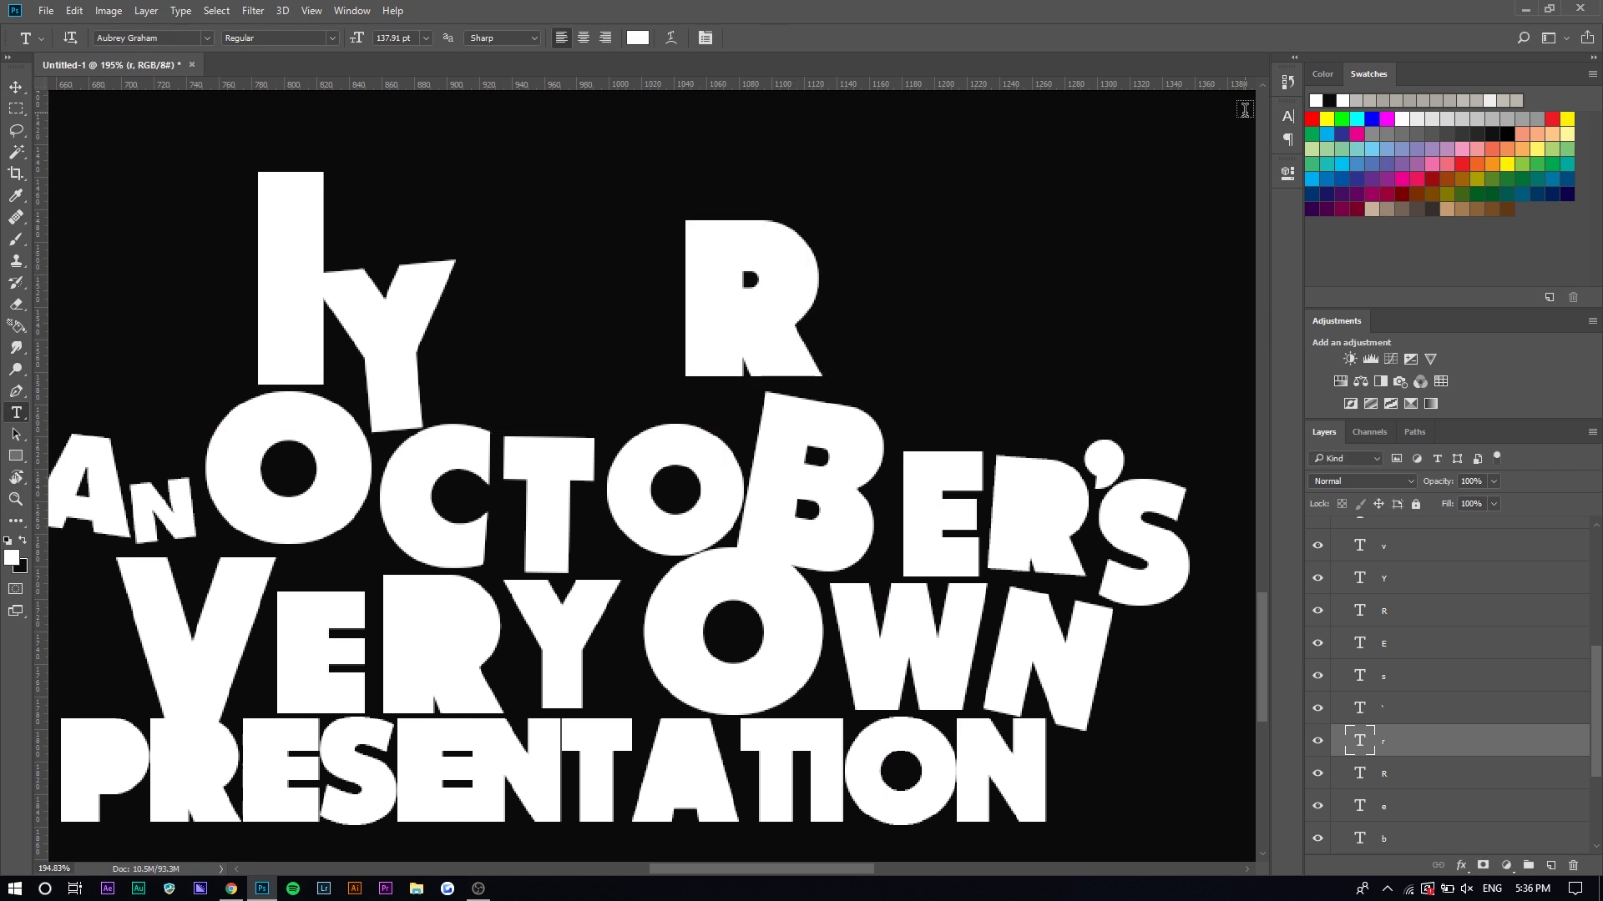
{"action": "key", "text": "Delete"}
Add a separate uppercase letter "R", scale it to about 126 pt and place it beside the Y
{"action": "left_click", "coordinate": [536, 309]}
{"action": "type", "text": "R"}
{"action": "left_click", "coordinate": [16, 86]}
{"action": "key", "text": "ctrl+t"}
{"action": "left_click_drag", "start_coordinate": [547, 316], "coordinate": [598, 462]}
{"action": "left_click_drag", "start_coordinate": [576, 389], "coordinate": [547, 399]}
{"action": "key", "text": "Return"}
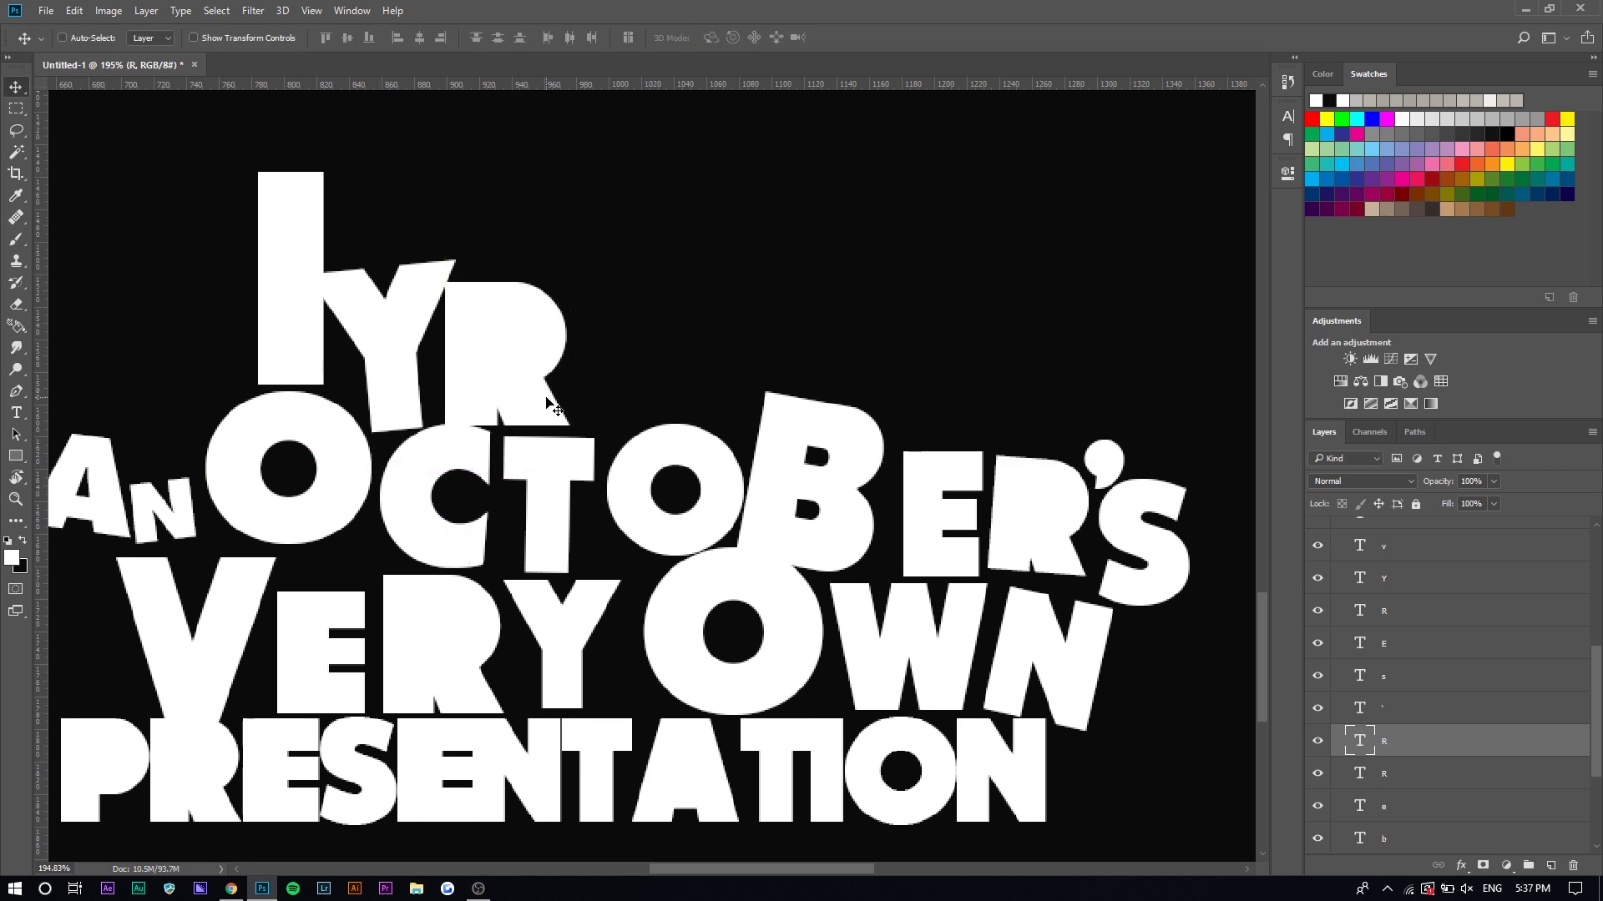
Replace the uppercase R beside the Y with a lowercase "r"
{"action": "left_click", "coordinate": [16, 413]}
{"action": "double_click", "coordinate": [457, 335]}
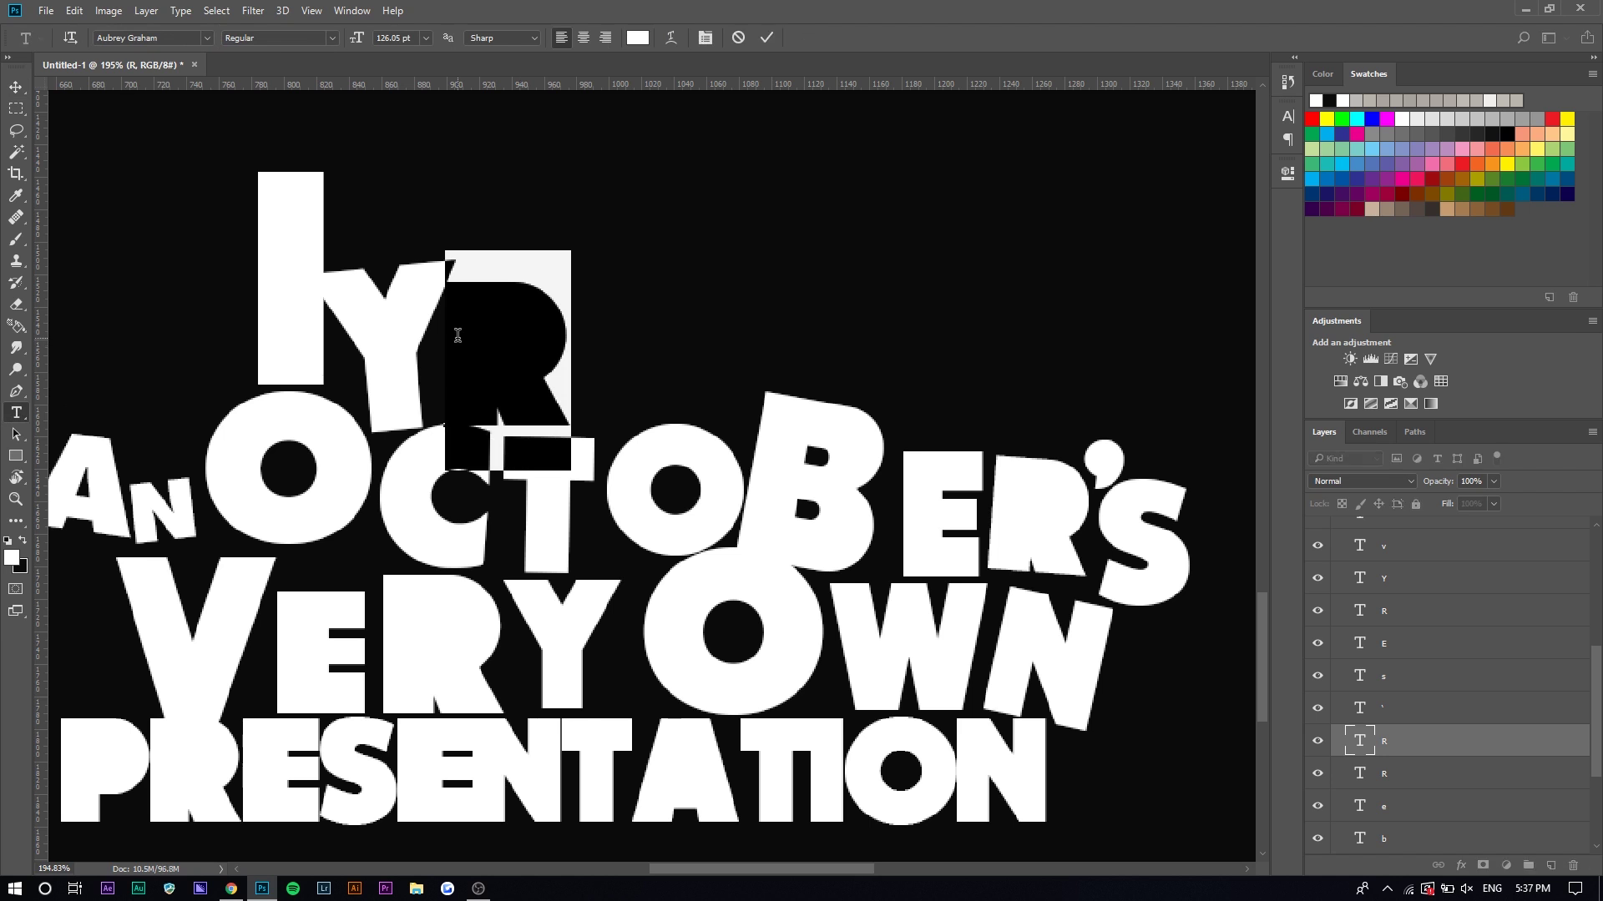
{"action": "key", "text": "ctrl+t"}
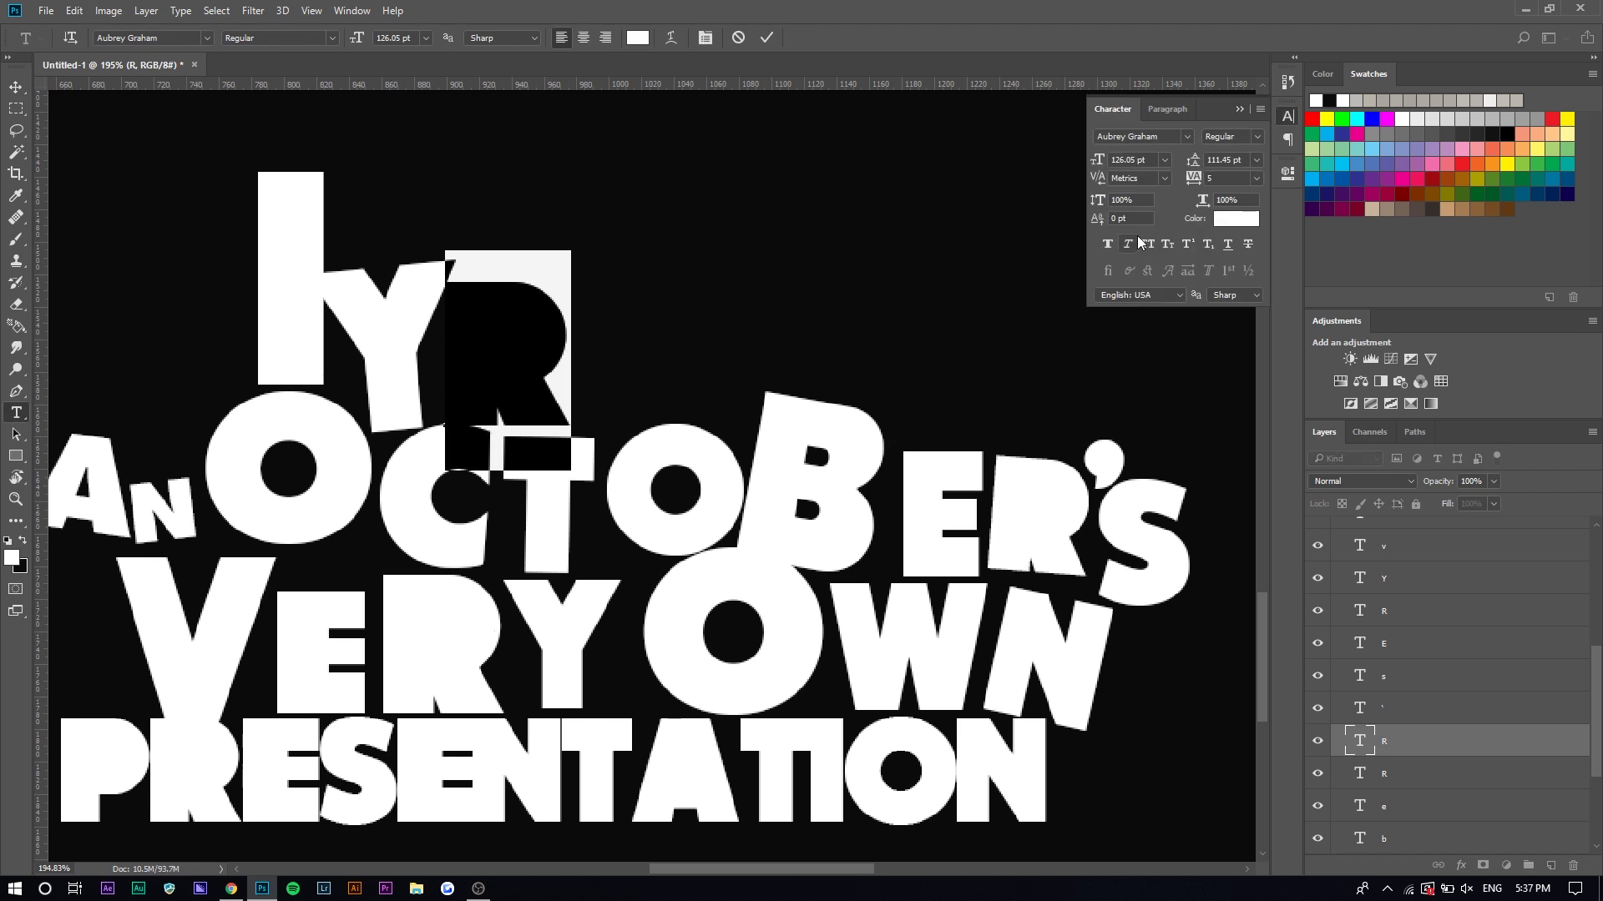
{"action": "double_click", "coordinate": [554, 317]}
{"action": "left_click", "coordinate": [554, 318]}
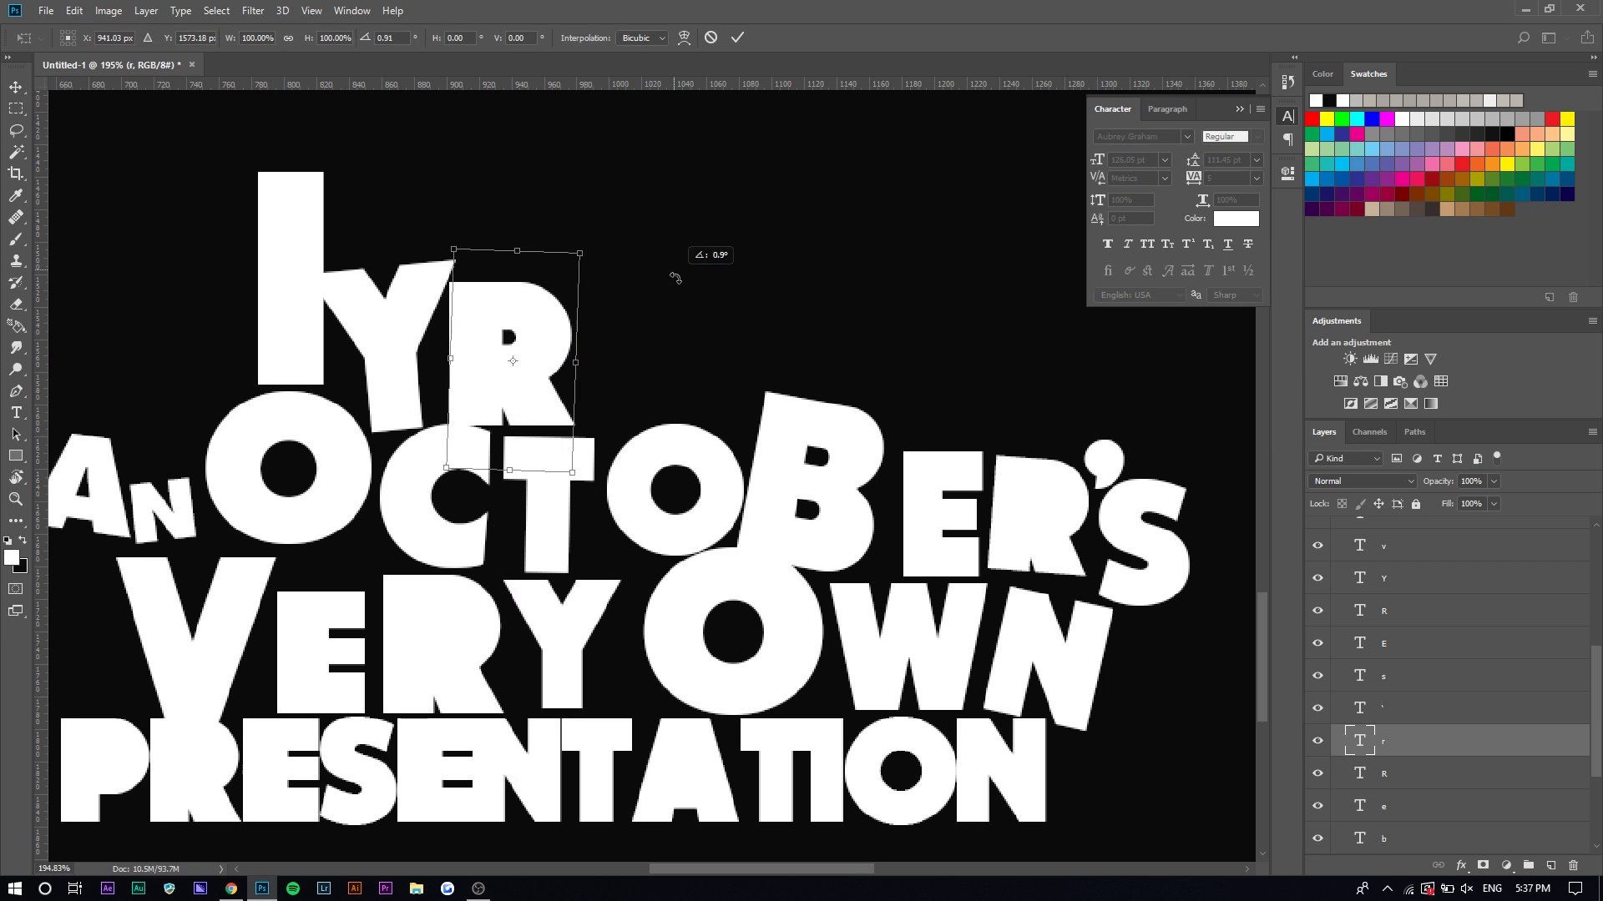
Tilt the R about 4° clockwise, enlarge it to about 196 pt and fit it between the Y and the row beneath
{"action": "left_click_drag", "start_coordinate": [675, 278], "coordinate": [676, 288]}
{"action": "left_click_drag", "start_coordinate": [537, 309], "coordinate": [540, 312]}
{"action": "scroll", "coordinate": [493, 434], "scroll_direction": "up", "scroll_amount": 3}
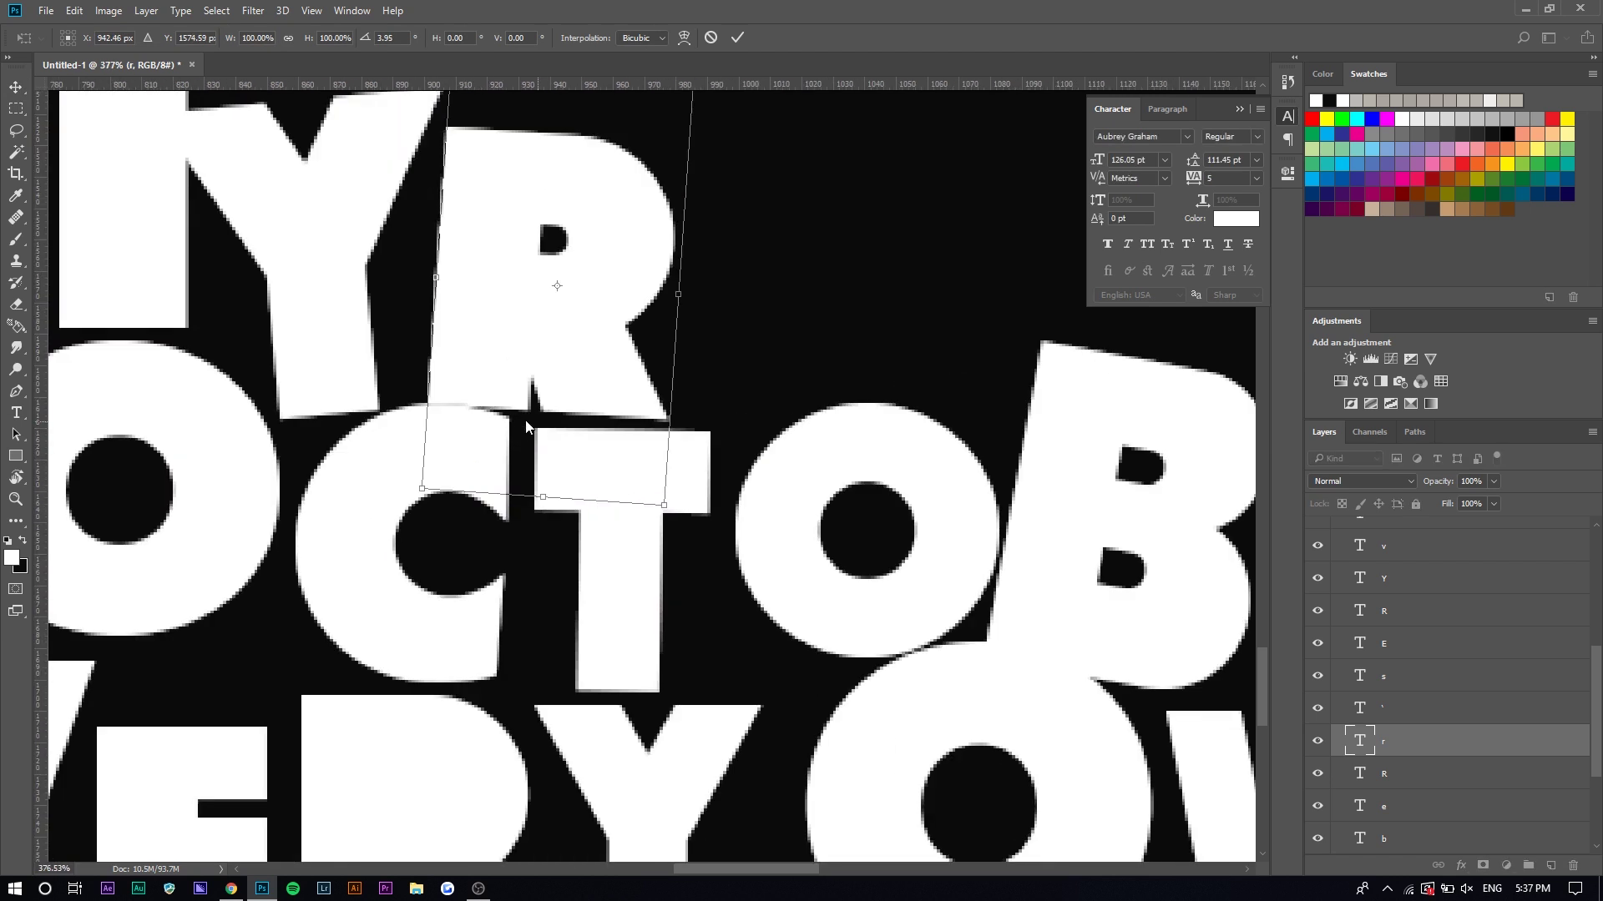
{"action": "scroll", "coordinate": [767, 269], "scroll_direction": "down", "scroll_amount": 3}
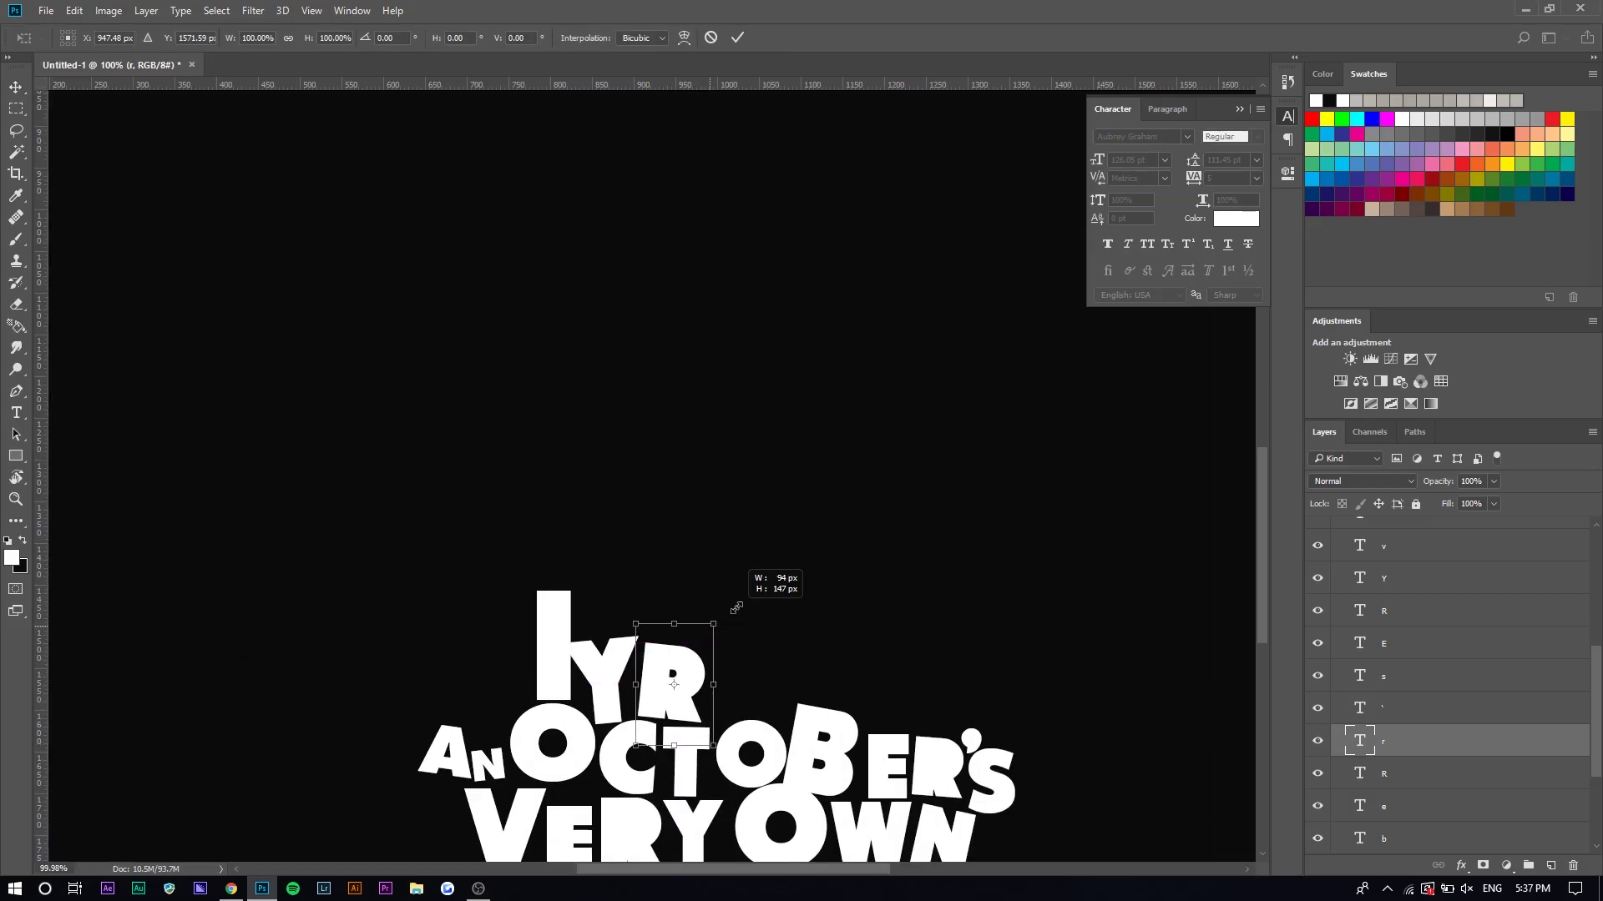
{"action": "left_click_drag", "start_coordinate": [733, 611], "coordinate": [778, 578]}
{"action": "key", "text": "Return"}
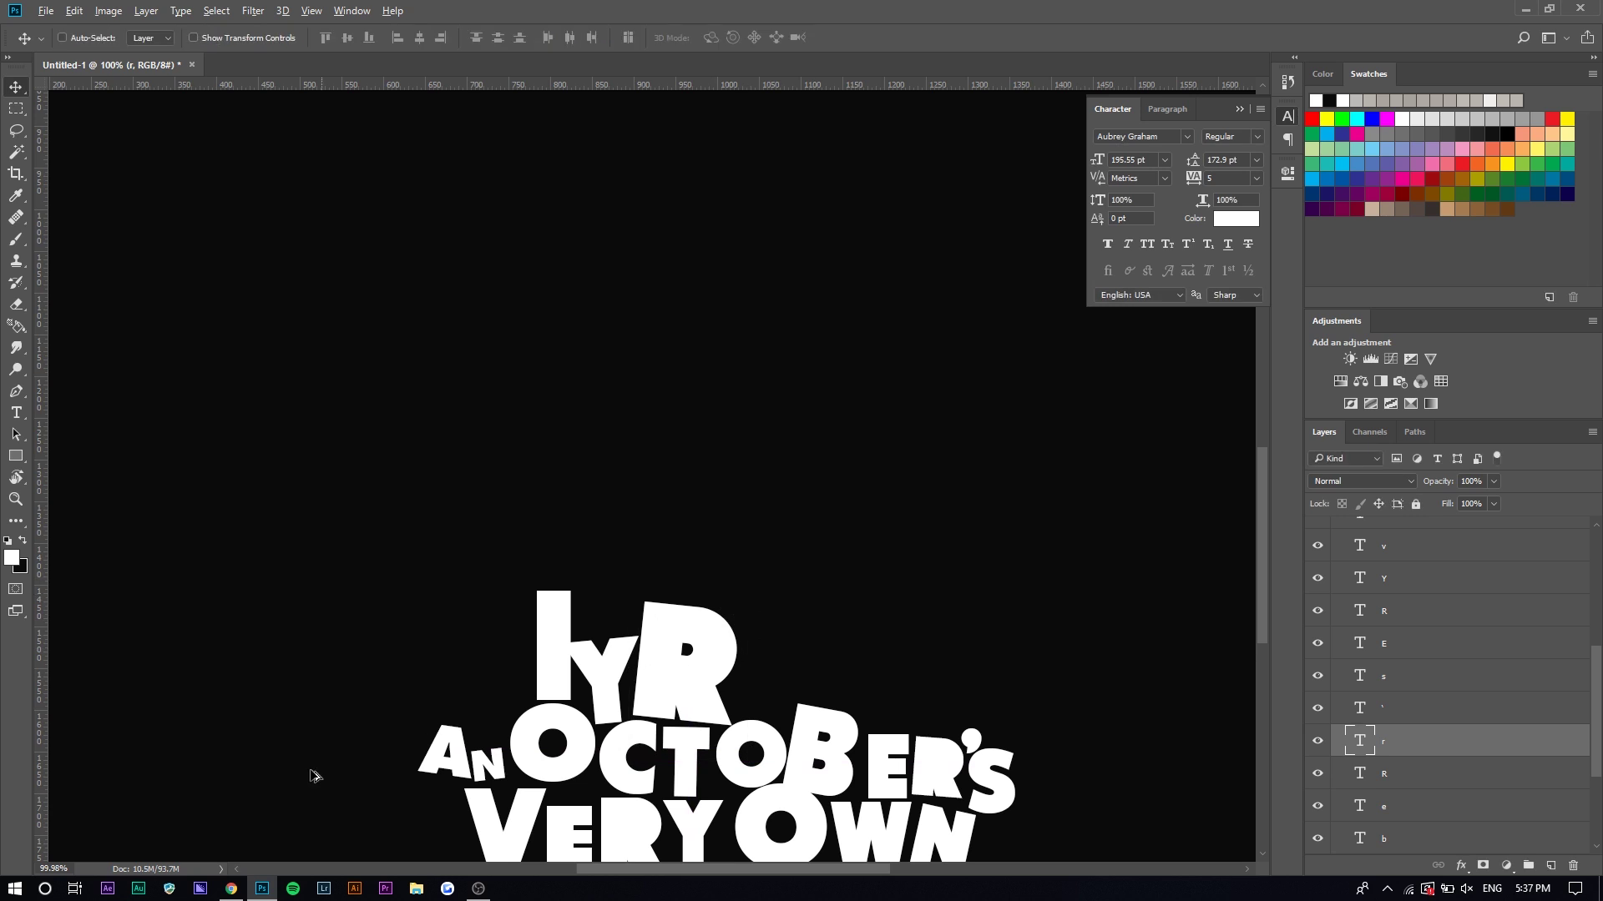
Add a separate letter "T", scale it to about 162 pt, tilt it slightly counterclockwise and stand it beside the R
{"action": "scroll", "coordinate": [749, 666], "scroll_direction": "up", "scroll_amount": 2}
{"action": "scroll", "coordinate": [749, 665], "scroll_direction": "up", "scroll_amount": 2}
{"action": "left_click", "coordinate": [26, 414]}
{"action": "left_click", "coordinate": [882, 586]}
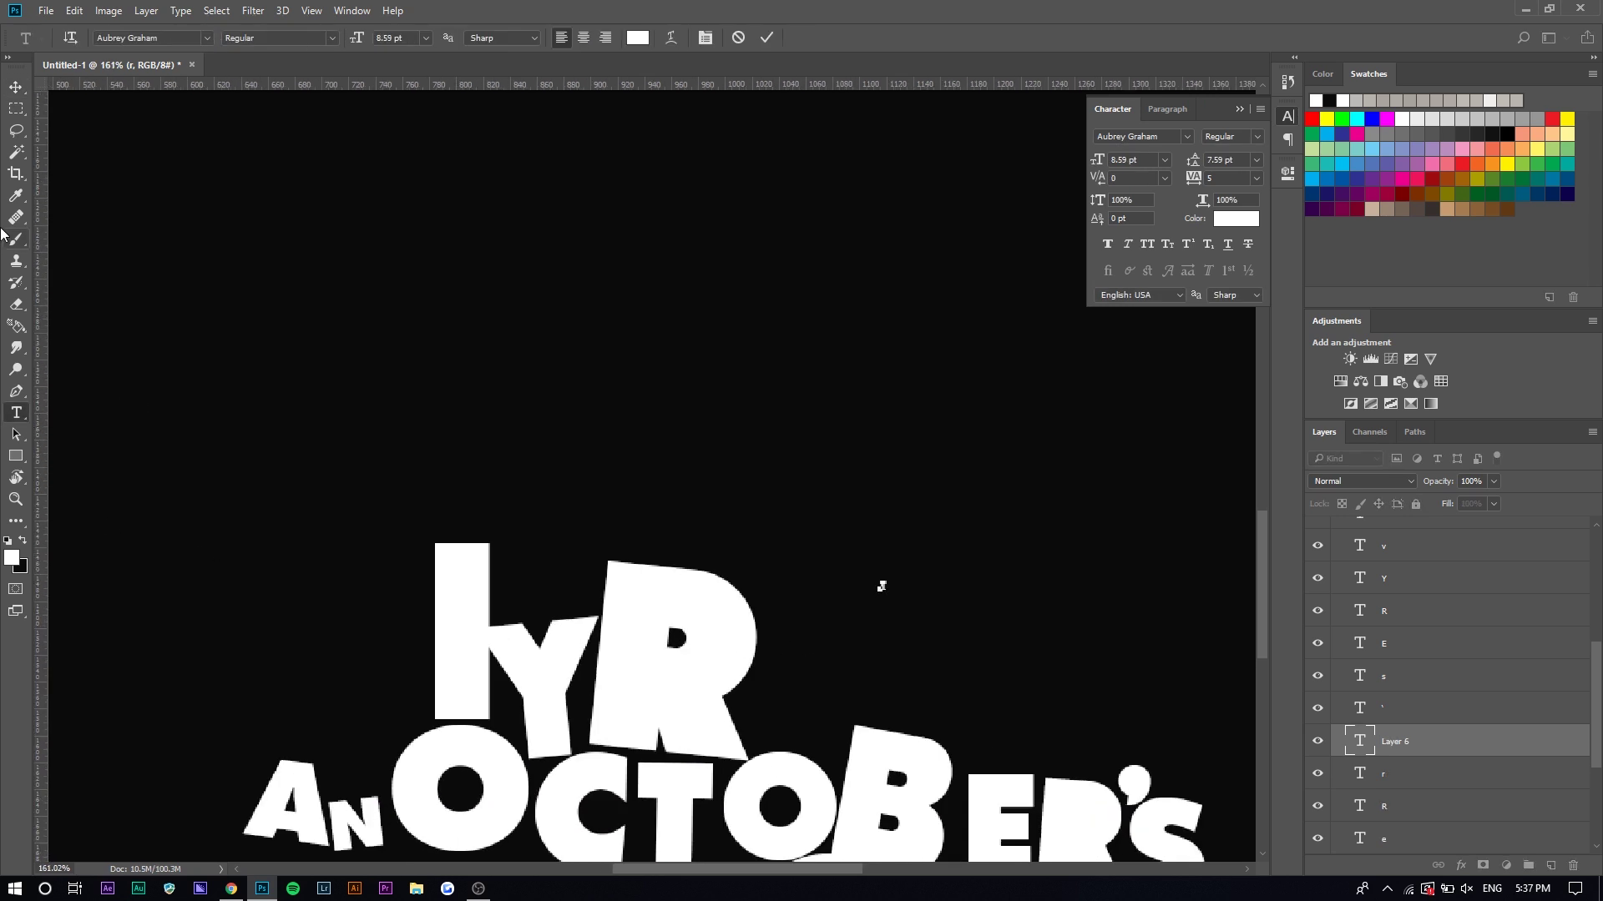
{"action": "left_click", "coordinate": [14, 92]}
{"action": "key", "text": "ctrl+t"}
{"action": "left_click_drag", "start_coordinate": [878, 592], "coordinate": [775, 799]}
{"action": "left_click_drag", "start_coordinate": [930, 609], "coordinate": [924, 596]}
{"action": "mouse_move", "coordinate": [858, 618]}
{"action": "left_mouse_down"}
{"action": "mouse_move", "coordinate": [843, 619]}
{"action": "mouse_move", "coordinate": [859, 626]}
{"action": "left_mouse_up"}
{"action": "key", "text": "Return"}
Examine how the letters I, Y, R and T fit together and sit on the "October's" row
{"action": "scroll", "coordinate": [773, 688], "scroll_direction": "down", "scroll_amount": 1}
{"action": "scroll", "coordinate": [773, 688], "scroll_direction": "up", "scroll_amount": 6}
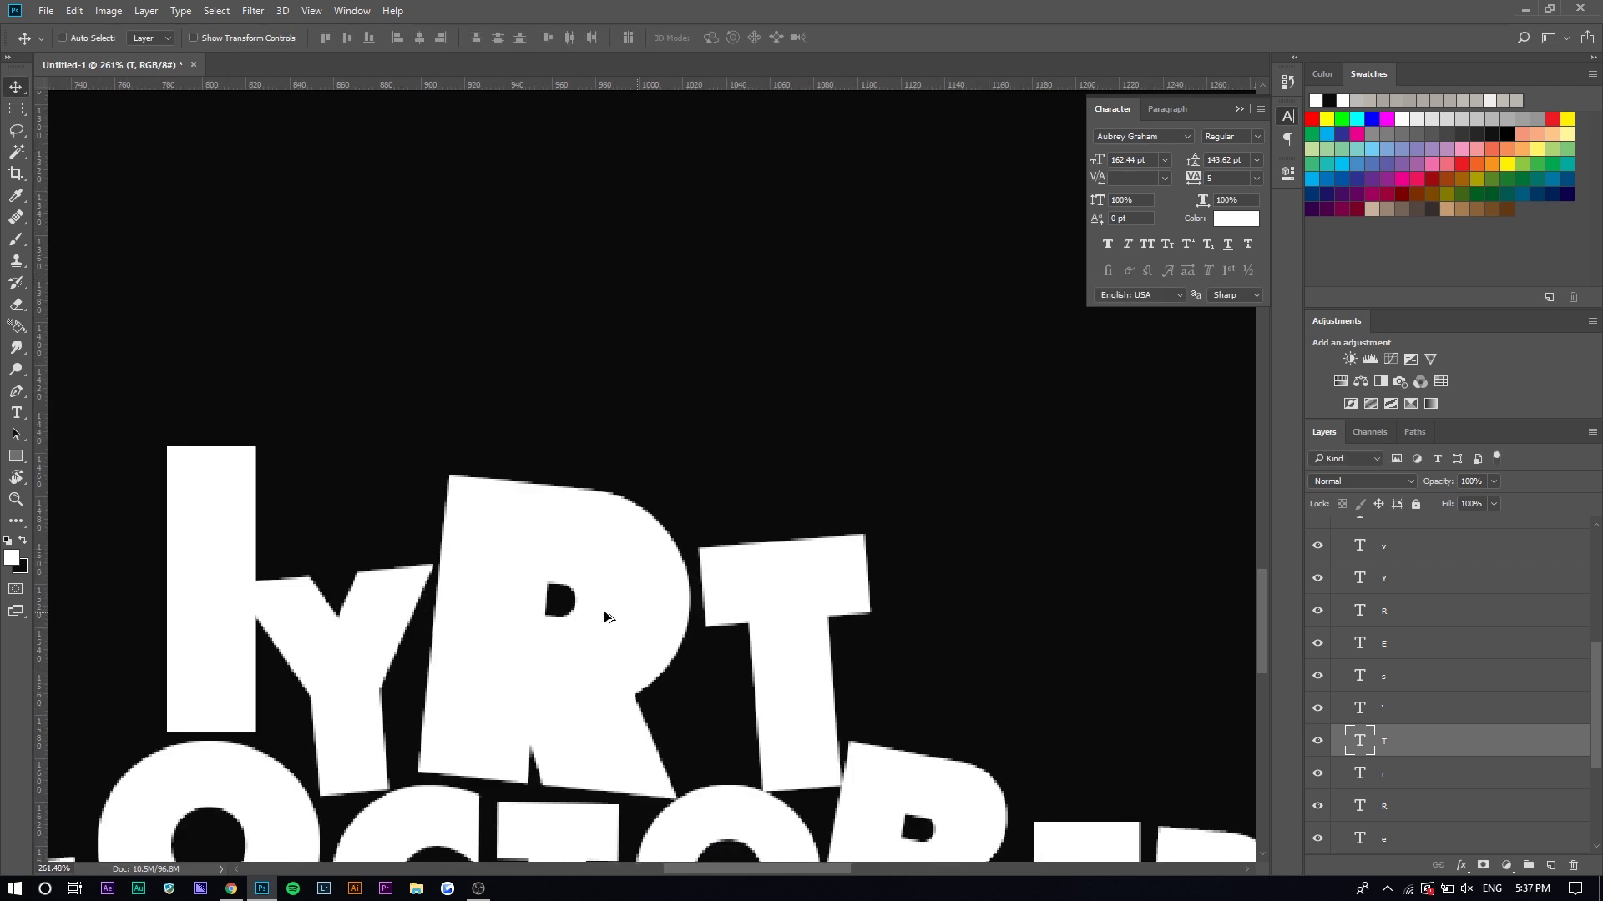
{"action": "scroll", "coordinate": [665, 648], "scroll_direction": "down", "scroll_amount": 5}
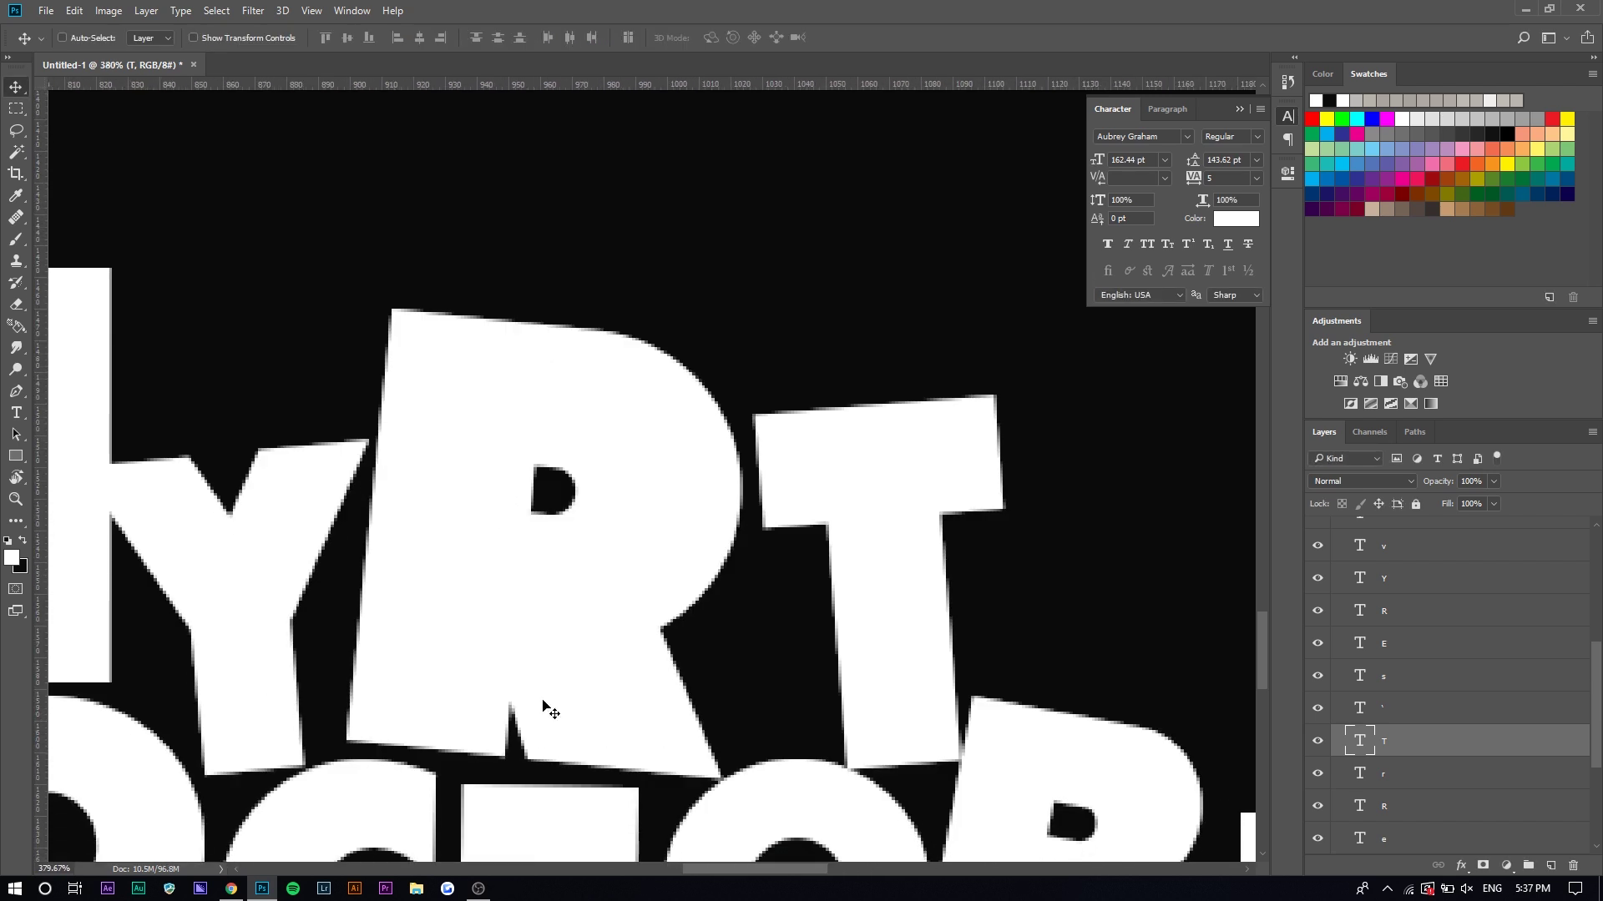
{"action": "scroll", "coordinate": [423, 713], "scroll_direction": "down", "scroll_amount": 2}
{"action": "scroll", "coordinate": [425, 720], "scroll_direction": "down", "scroll_amount": 3}
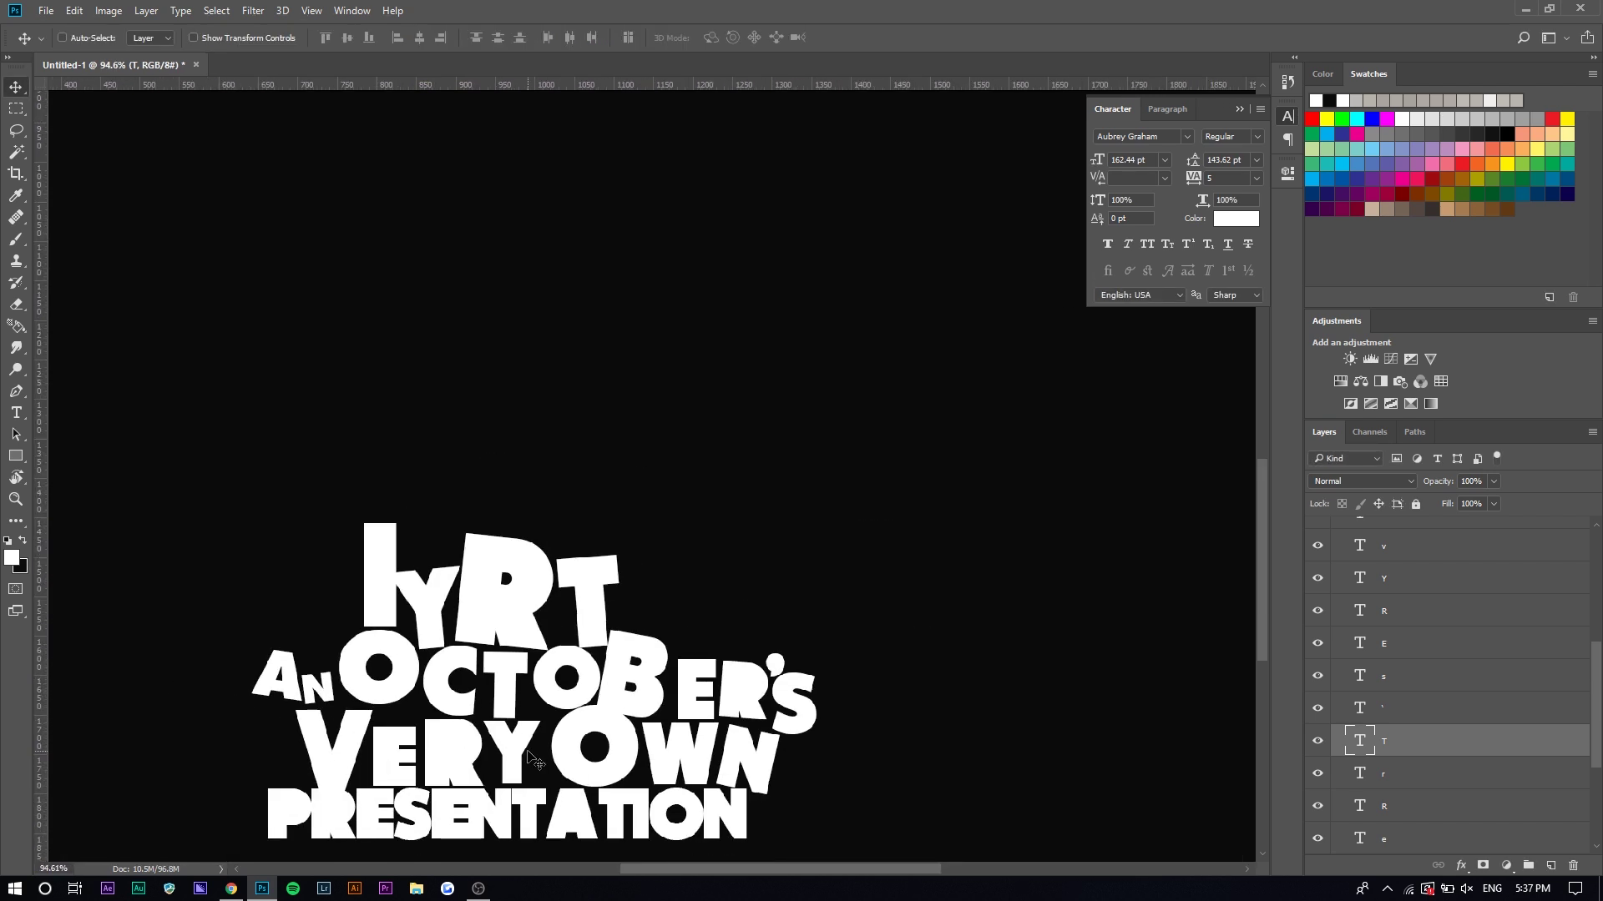
{"action": "scroll", "coordinate": [537, 762], "scroll_direction": "down", "scroll_amount": 1}
{"action": "scroll", "coordinate": [283, 794], "scroll_direction": "up", "scroll_amount": 3}
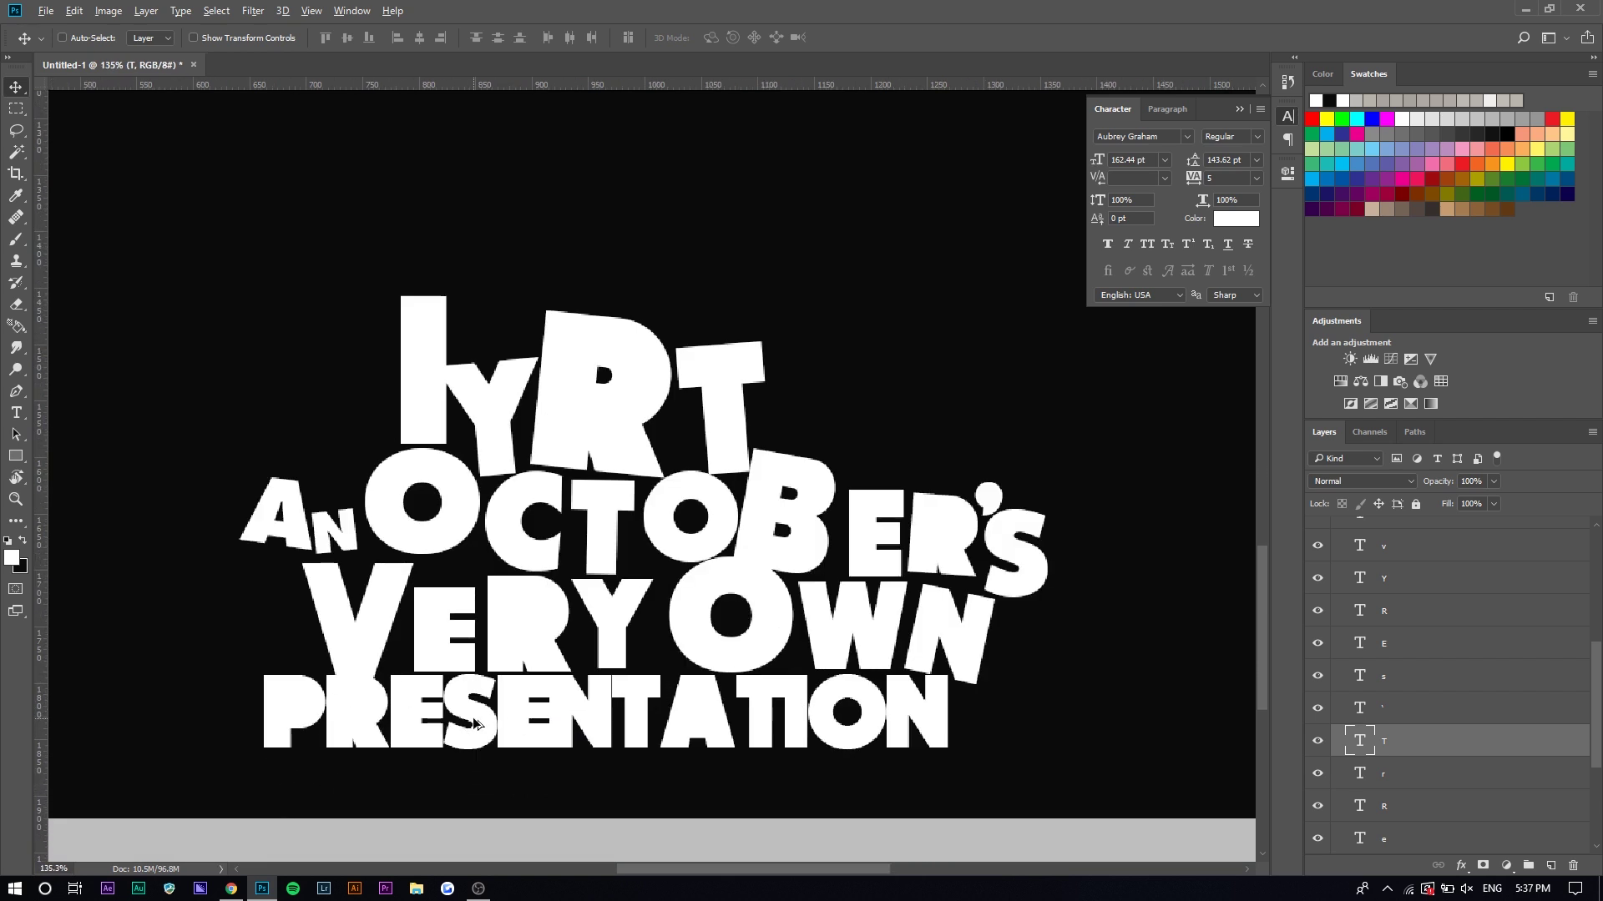
{"action": "scroll", "coordinate": [473, 720], "scroll_direction": "up", "scroll_amount": 3}
{"action": "scroll", "coordinate": [505, 686], "scroll_direction": "up", "scroll_amount": 3}
Add a separate letter "i", scale it up, tilt it clockwise and stand it beside the T above the B of "October's"
{"action": "left_click", "coordinate": [16, 413]}
{"action": "left_click", "coordinate": [576, 481]}
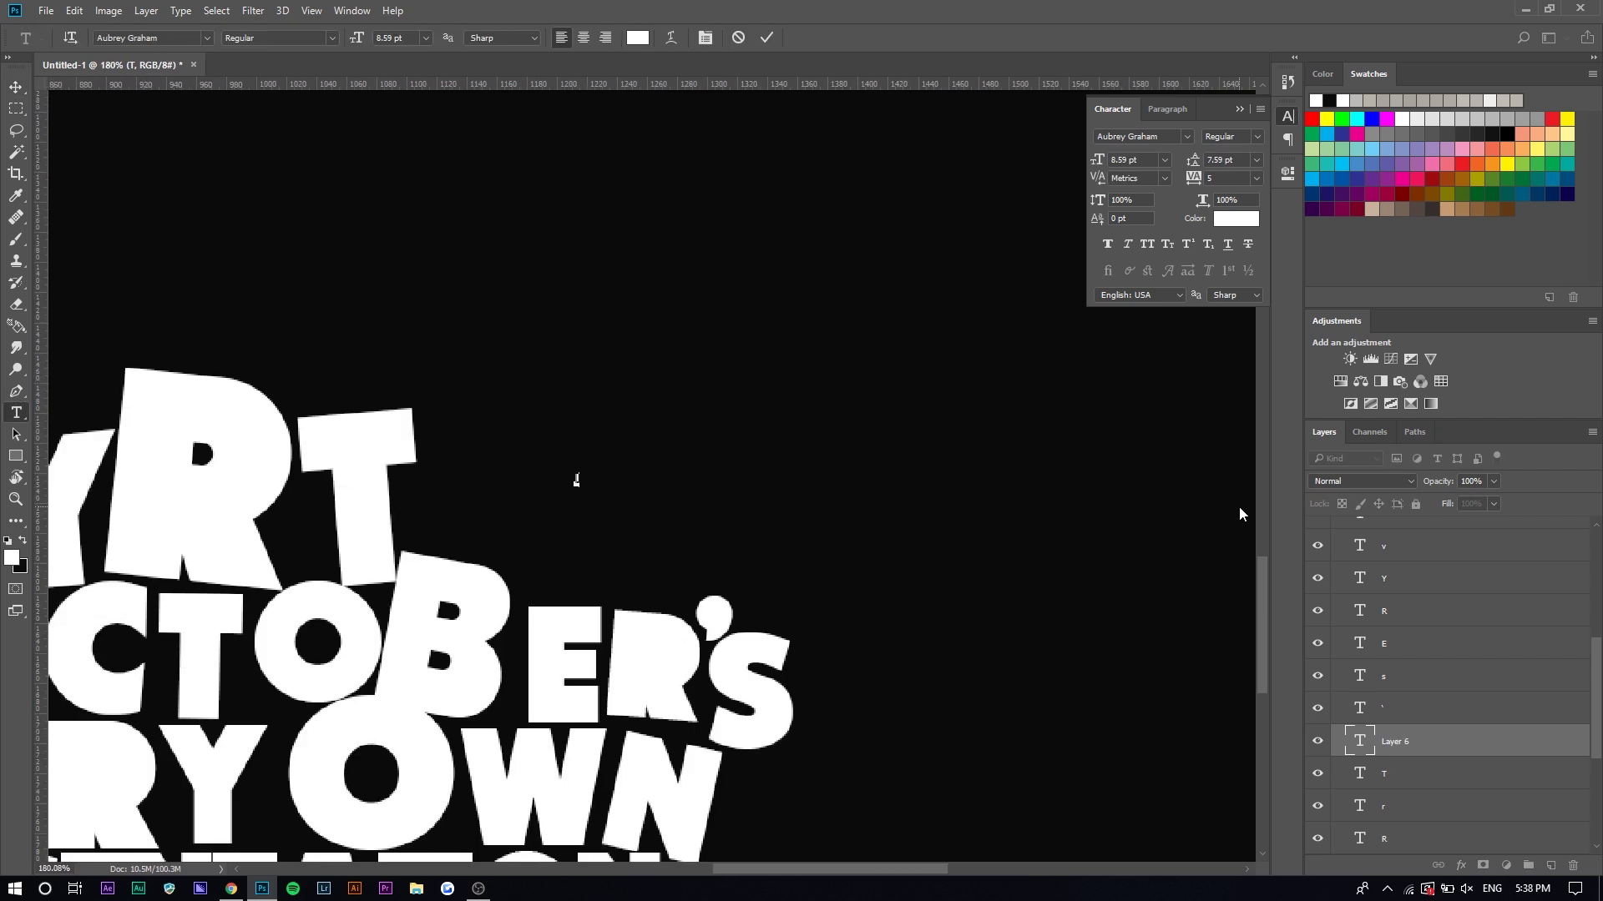
{"action": "left_click", "coordinate": [15, 86]}
{"action": "key", "text": "ctrl+t"}
{"action": "left_click_drag", "start_coordinate": [577, 485], "coordinate": [615, 658]}
{"action": "left_click_drag", "start_coordinate": [580, 516], "coordinate": [441, 433]}
{"action": "left_click_drag", "start_coordinate": [474, 389], "coordinate": [458, 462]}
{"action": "key", "text": "Return"}
{"action": "key", "text": "ctrl+t"}
{"action": "left_click_drag", "start_coordinate": [544, 362], "coordinate": [473, 433]}
{"action": "key", "text": "Return"}
{"action": "key", "text": "ctrl+t"}
{"action": "key", "text": "Return"}
Add a separate letter "L", scale it to about 173 pt, tilt it slightly counterclockwise and fit it at the end of the IYRTITL row
{"action": "left_click", "coordinate": [698, 462]}
{"action": "left_click", "coordinate": [15, 87]}
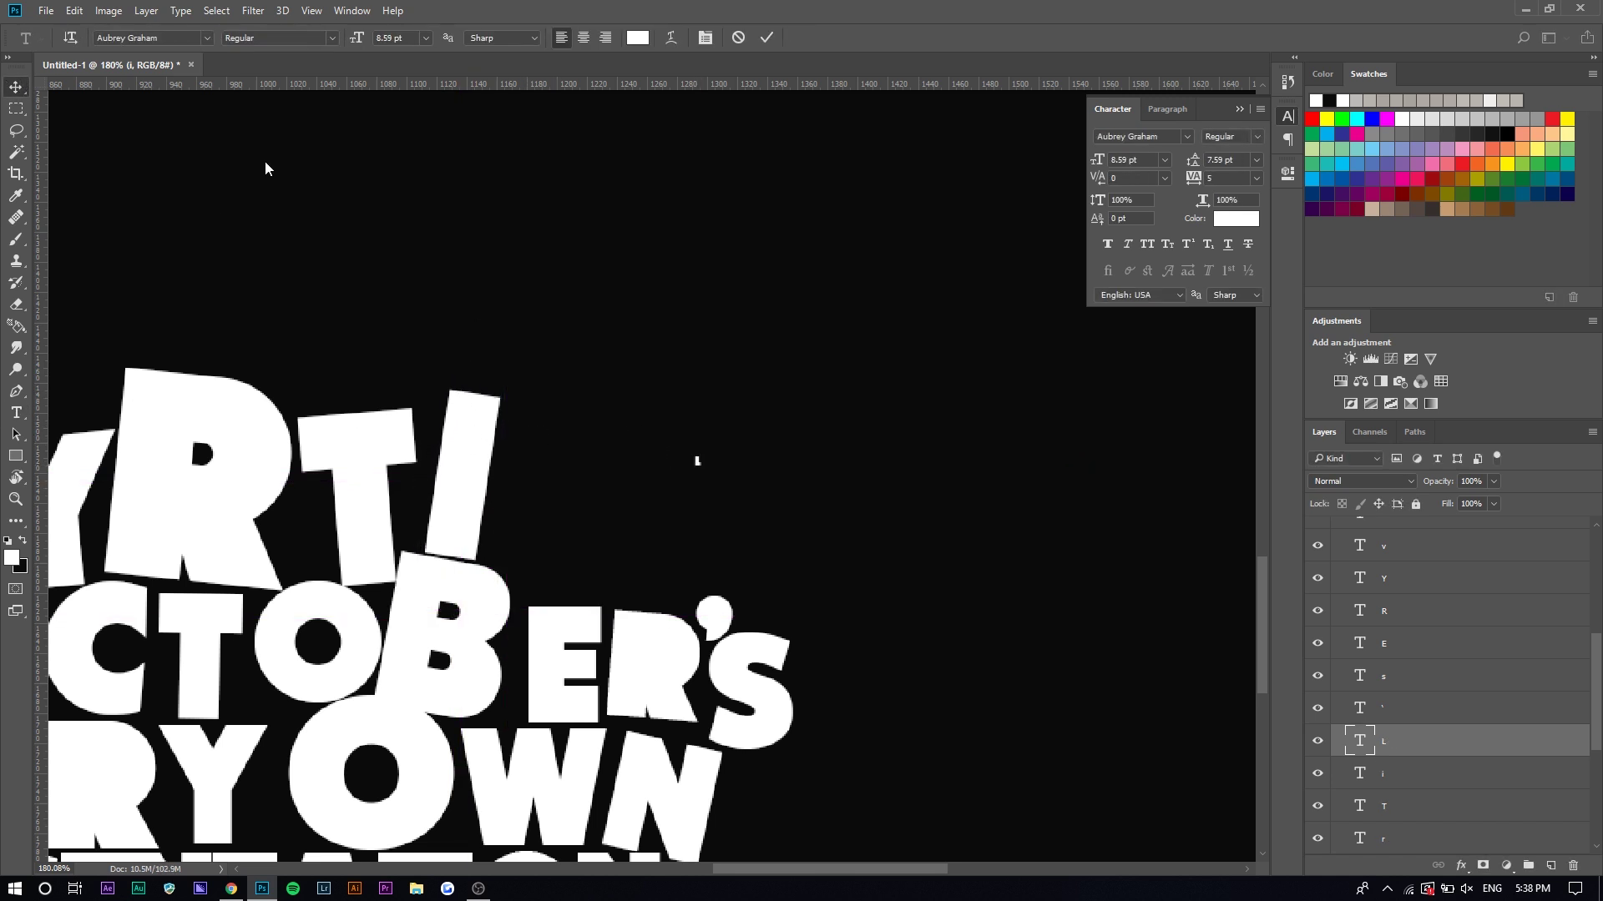
{"action": "key", "text": "ctrl+t"}
{"action": "left_click_drag", "start_coordinate": [702, 468], "coordinate": [1008, 658]}
{"action": "left_click_drag", "start_coordinate": [1035, 557], "coordinate": [1012, 536]}
{"action": "left_click_drag", "start_coordinate": [712, 526], "coordinate": [520, 453]}
{"action": "key", "text": "Return"}
{"action": "scroll", "coordinate": [668, 449], "scroll_direction": "down", "scroll_amount": 3}
Hide the black Layer 5 to uncover the reference artwork on Layer 4
{"action": "key", "text": "ctrl+0"}
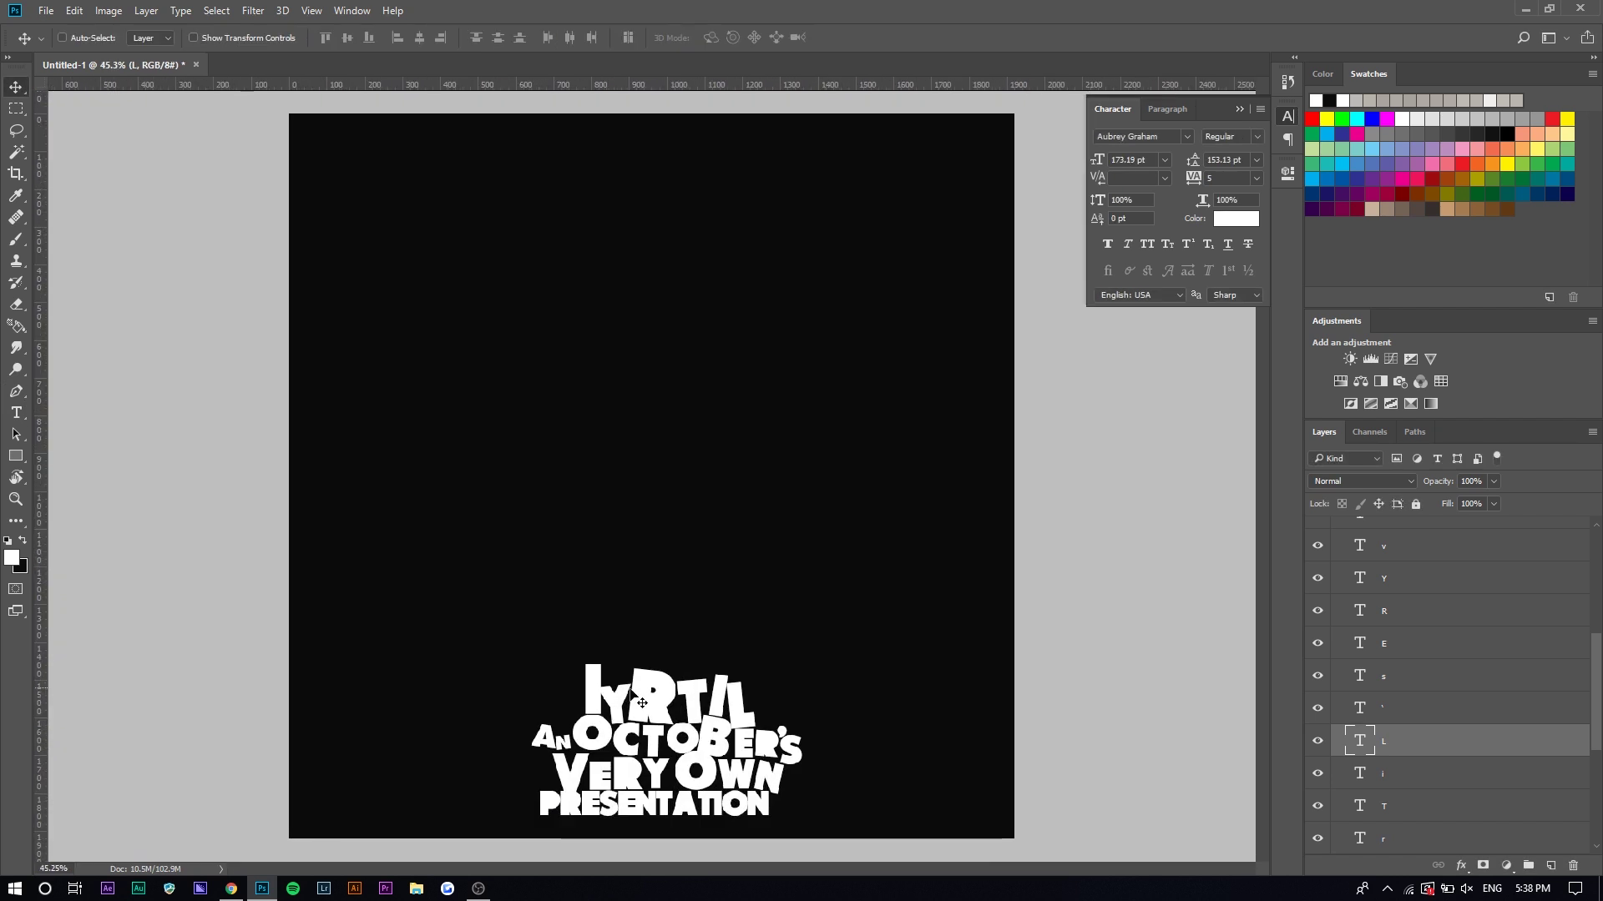
{"action": "scroll", "coordinate": [676, 710], "scroll_direction": "up", "scroll_amount": 3}
{"action": "scroll", "coordinate": [813, 705], "scroll_direction": "up", "scroll_amount": 2}
{"action": "scroll", "coordinate": [1335, 738], "scroll_direction": "down", "scroll_amount": 1}
{"action": "scroll", "coordinate": [707, 726], "scroll_direction": "down", "scroll_amount": 3}
{"action": "scroll", "coordinate": [718, 738], "scroll_direction": "up", "scroll_amount": 3}
{"action": "scroll", "coordinate": [717, 735], "scroll_direction": "down", "scroll_amount": 1}
{"action": "scroll", "coordinate": [1498, 806], "scroll_direction": "down", "scroll_amount": 3}
{"action": "left_click", "coordinate": [1318, 806]}
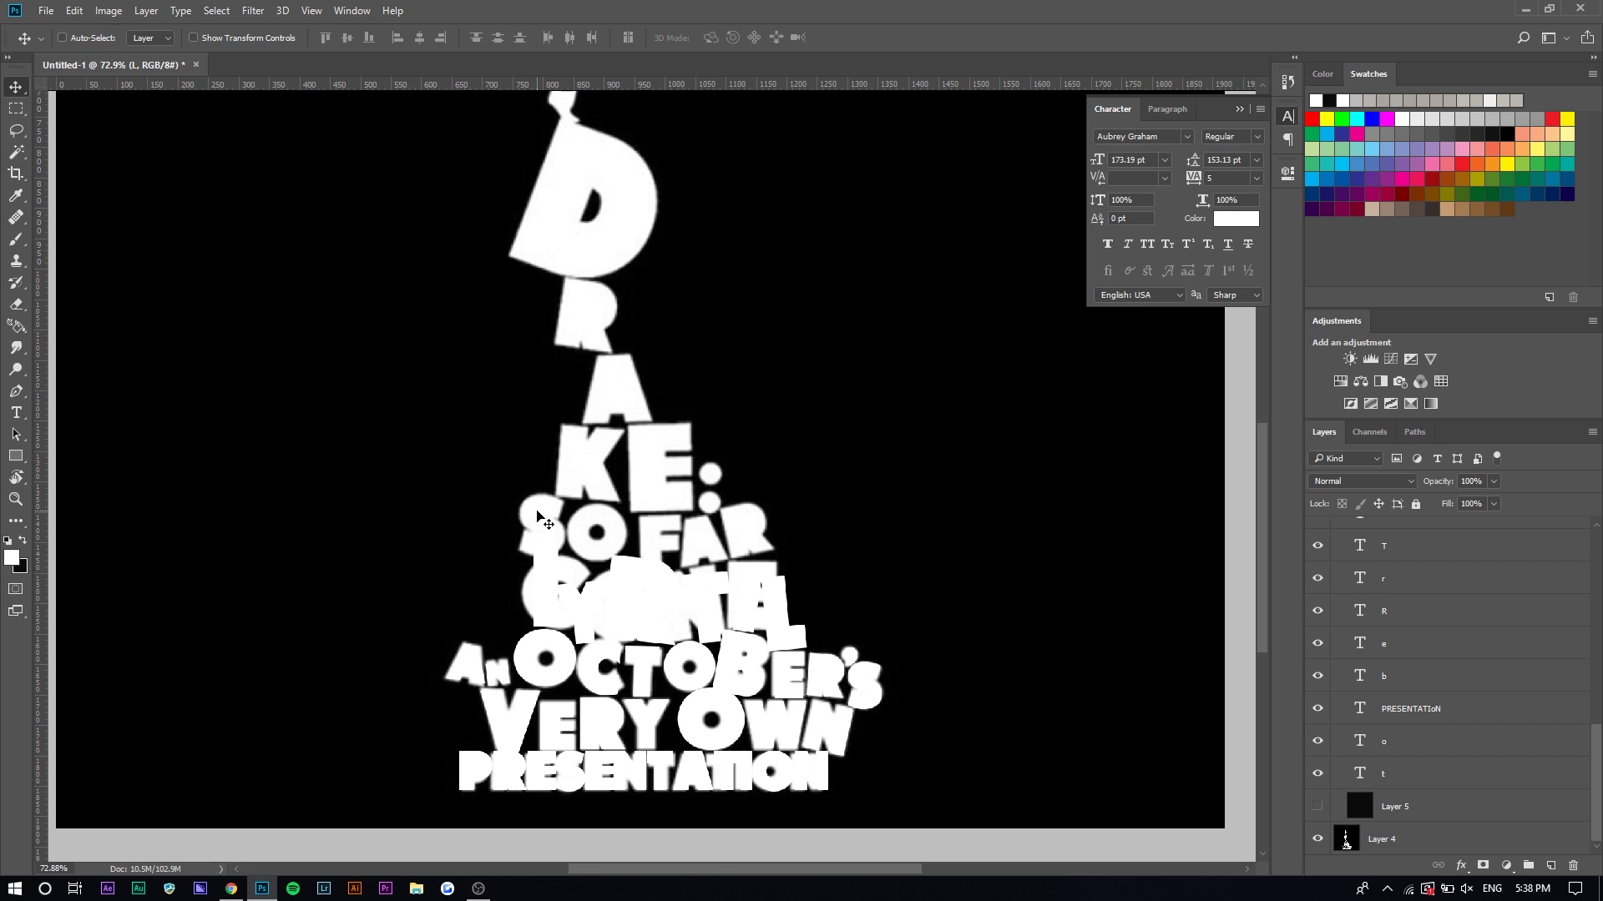
Add a separate letter "d", scale it up, tilt it clockwise and fit it over the D of DRAKE in the reference artwork
{"action": "scroll", "coordinate": [824, 501], "scroll_direction": "down", "scroll_amount": 1}
{"action": "key", "text": "t"}
{"action": "left_click", "coordinate": [581, 344]}
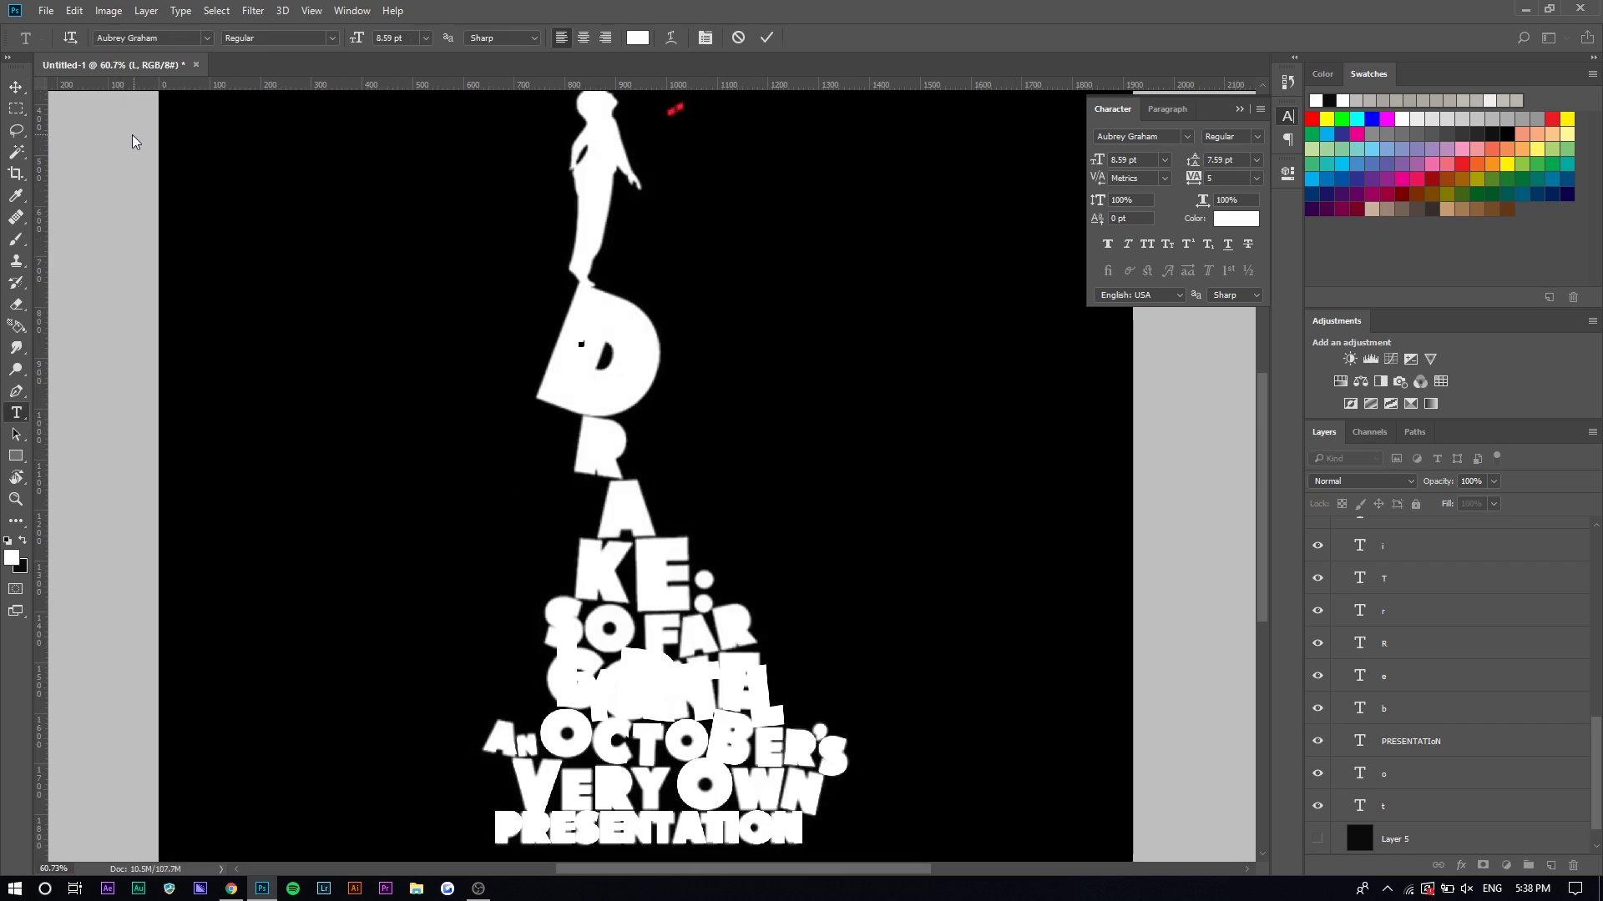
{"action": "left_click", "coordinate": [15, 88]}
{"action": "key", "text": "ctrl+t"}
{"action": "left_click_drag", "start_coordinate": [585, 349], "coordinate": [766, 573]}
{"action": "left_click_drag", "start_coordinate": [722, 339], "coordinate": [619, 318]}
{"action": "left_click_drag", "start_coordinate": [715, 290], "coordinate": [643, 314]}
{"action": "key", "text": "Return"}
Add a separate letter "R", enlarge it, tilt it clockwise and fit it over the reference R below the D
{"action": "scroll", "coordinate": [595, 374], "scroll_direction": "up", "scroll_amount": 5}
{"action": "key", "text": "t"}
{"action": "left_click", "coordinate": [624, 518]}
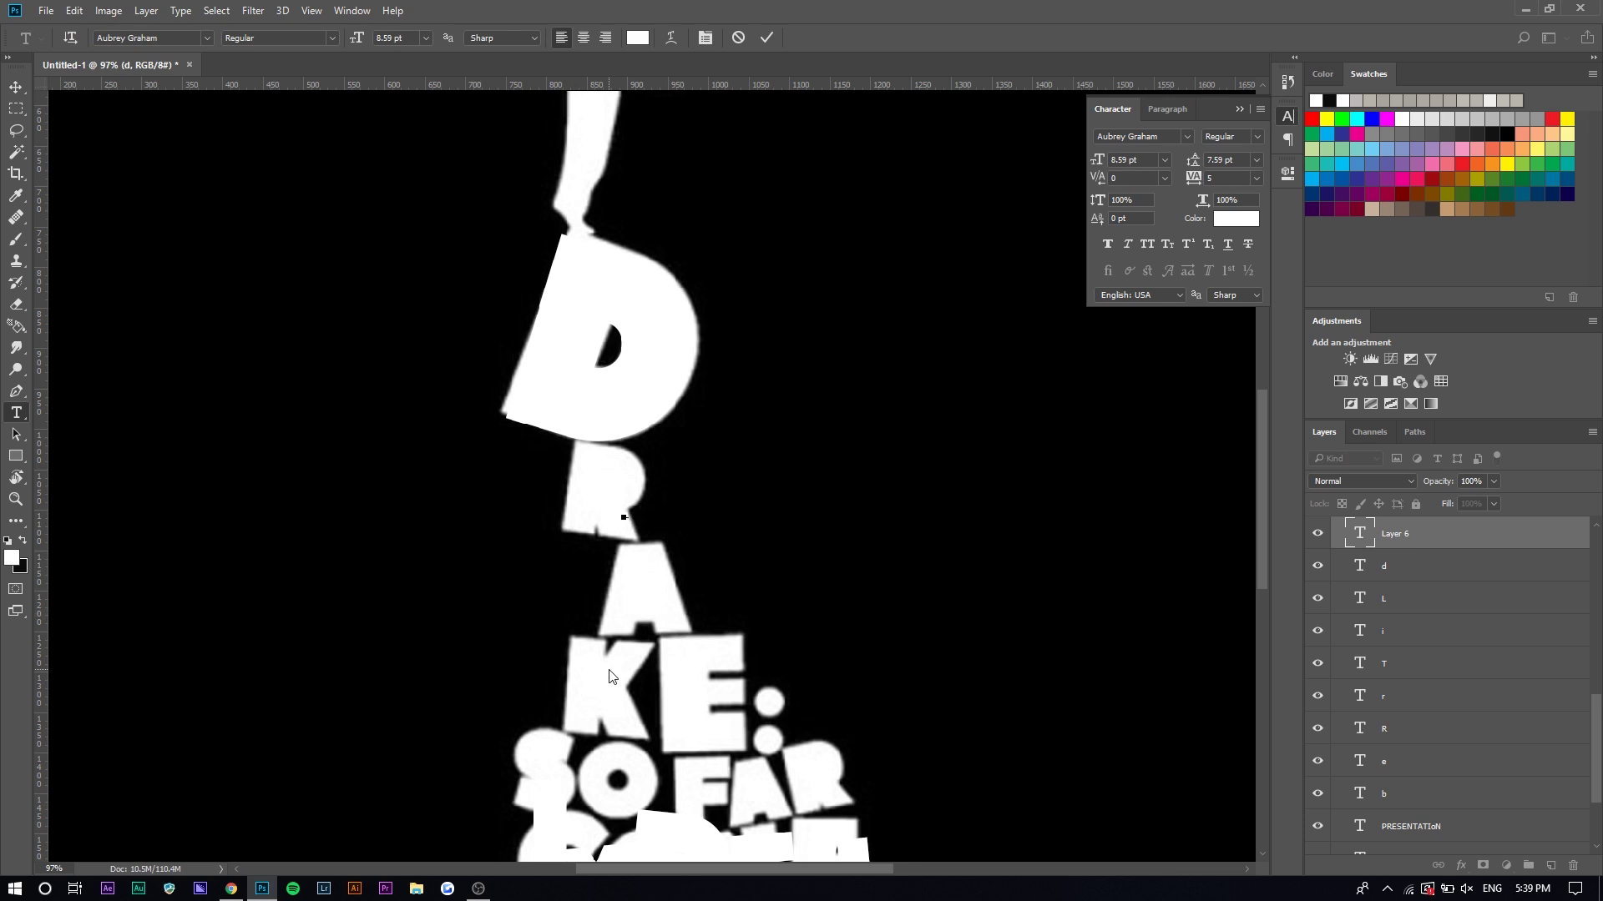
{"action": "scroll", "coordinate": [610, 676], "scroll_direction": "down", "scroll_amount": 2}
{"action": "left_click", "coordinate": [16, 87]}
{"action": "key", "text": "ctrl+t"}
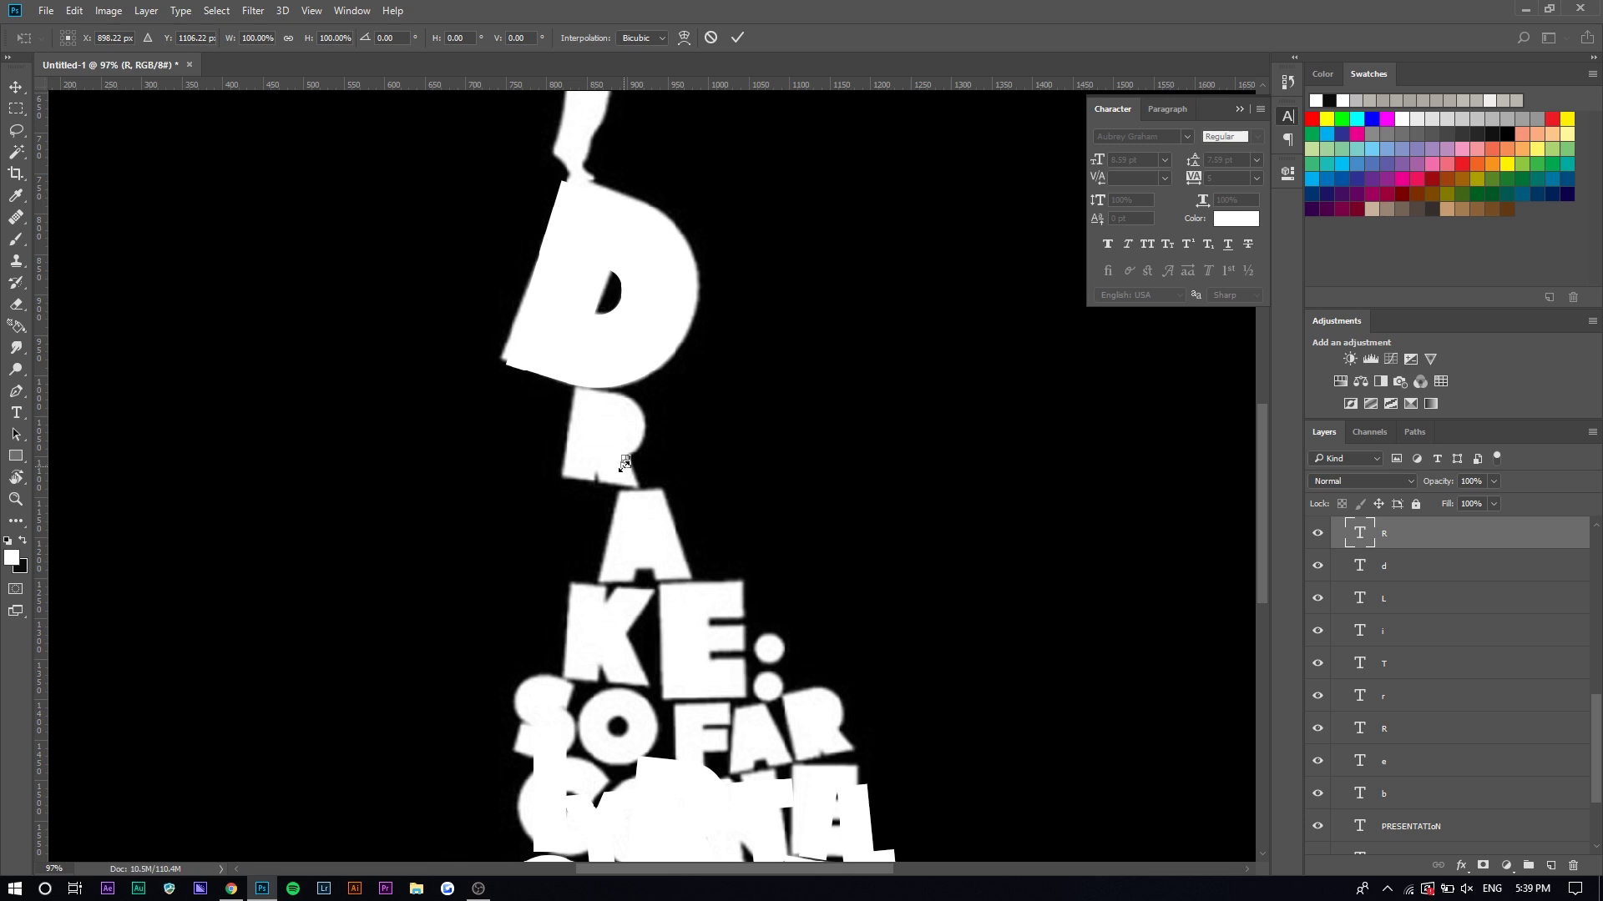
{"action": "left_click_drag", "start_coordinate": [624, 463], "coordinate": [636, 418]}
{"action": "left_click_drag", "start_coordinate": [720, 397], "coordinate": [733, 418]}
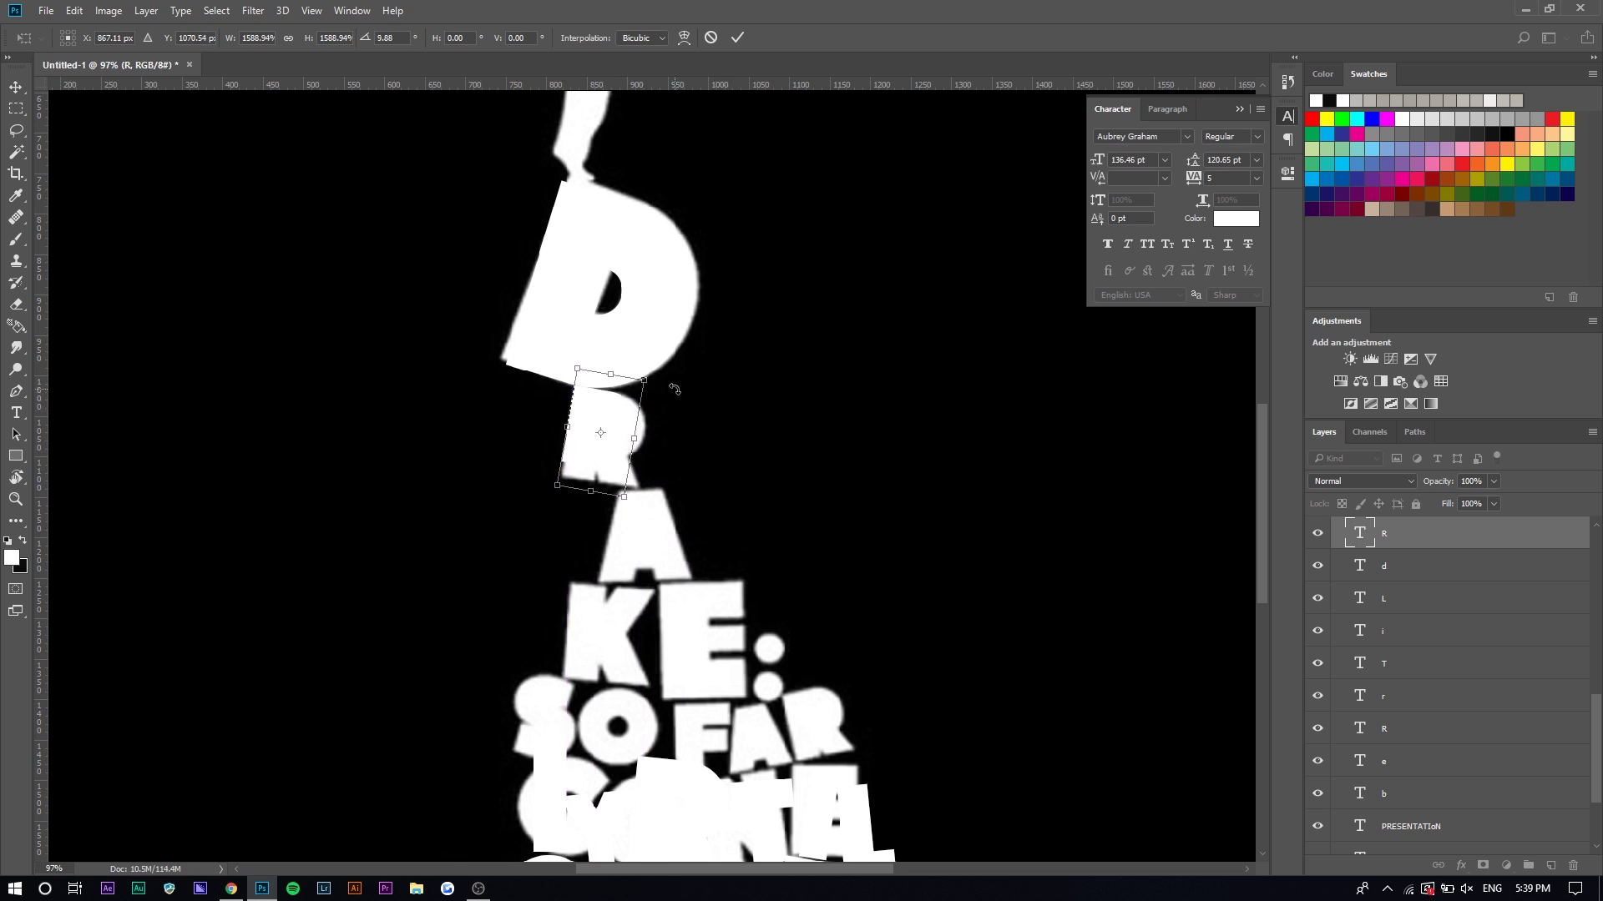
{"action": "left_click_drag", "start_coordinate": [699, 392], "coordinate": [696, 384]}
{"action": "left_click_drag", "start_coordinate": [628, 495], "coordinate": [616, 460]}
{"action": "key", "text": "Return"}
Add separate letters "A" at about 152 pt and "k" at about 174 pt, fitting each over its counterpart in the reference DRAKE
{"action": "left_click_drag", "start_coordinate": [632, 619], "coordinate": [669, 509]}
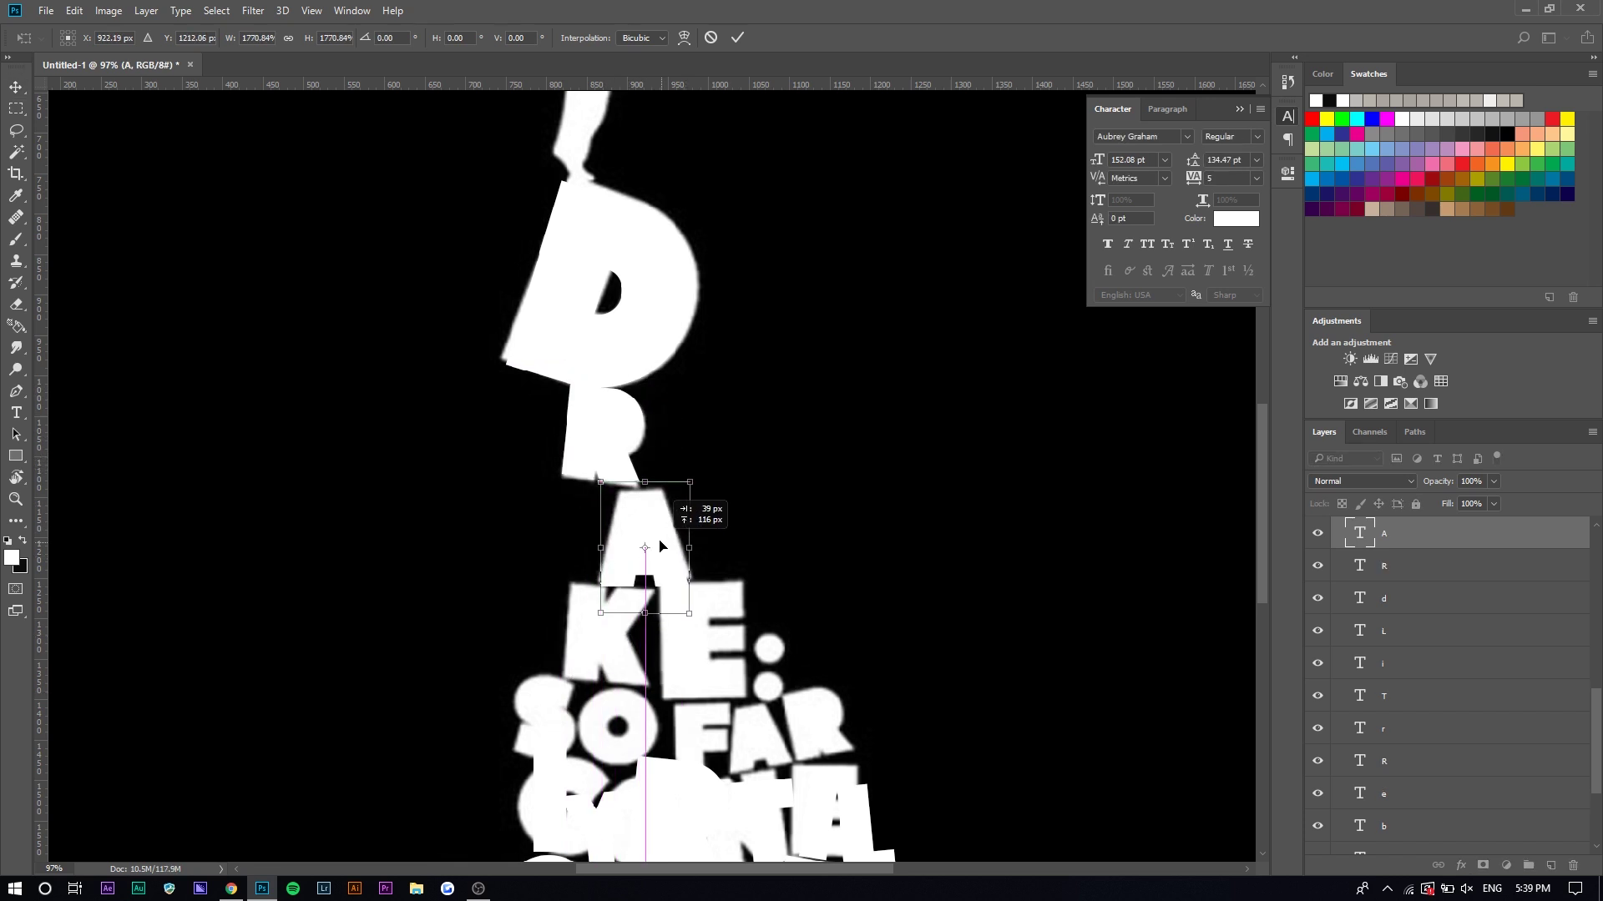
{"action": "key", "text": "Return"}
{"action": "scroll", "coordinate": [684, 634], "scroll_direction": "down", "scroll_amount": 1}
{"action": "key", "text": "t"}
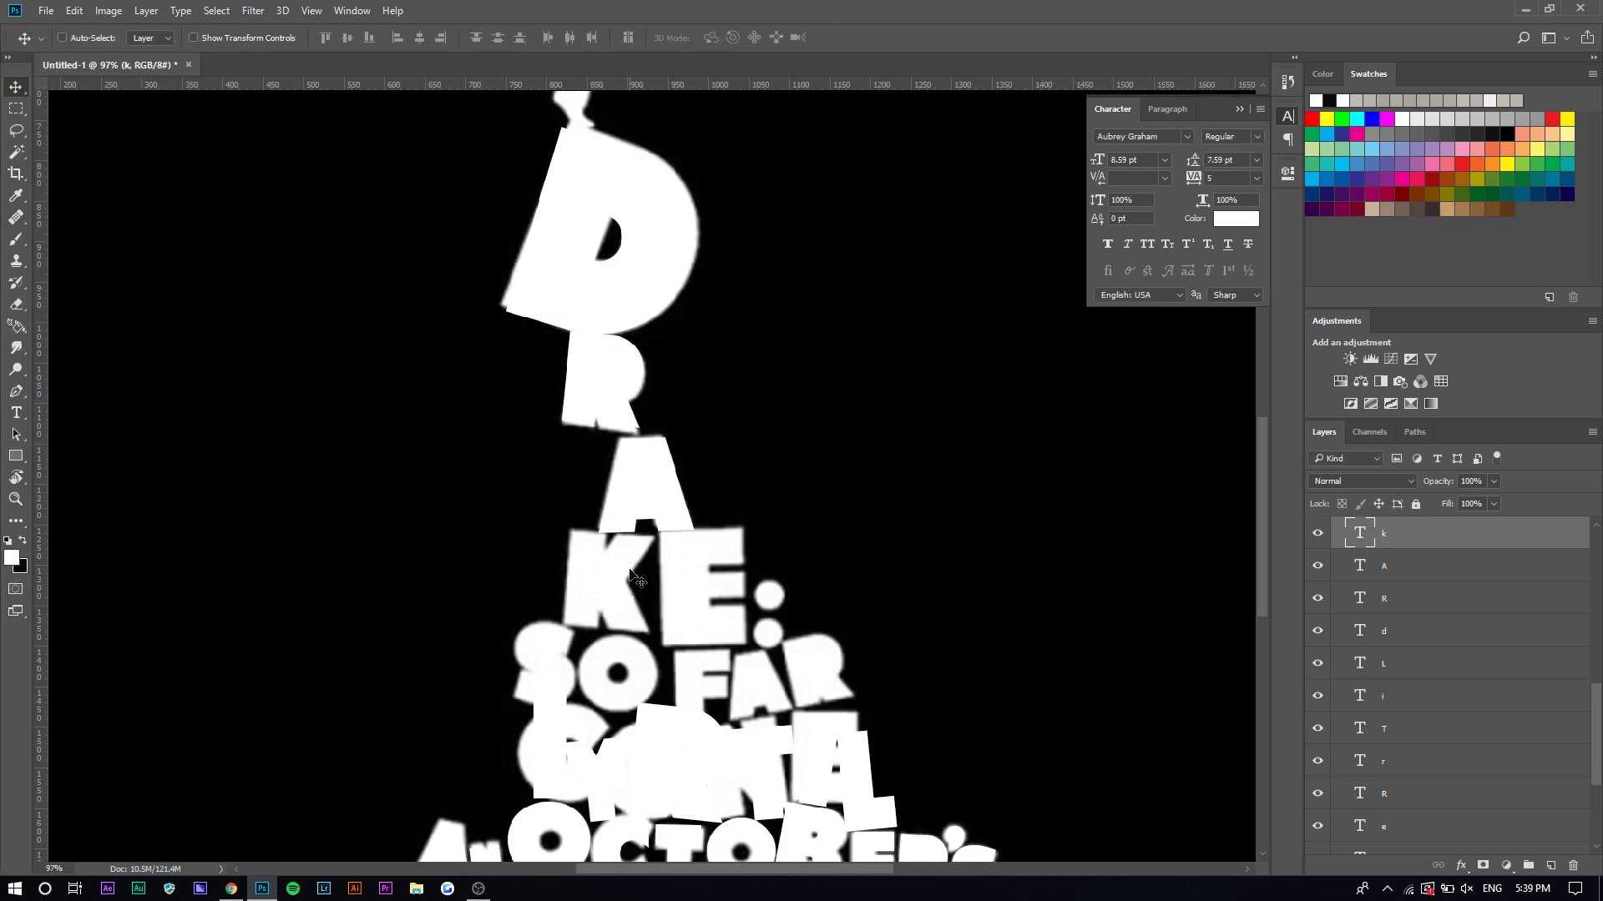
{"action": "key", "text": "ctrl+t"}
{"action": "left_click_drag", "start_coordinate": [632, 604], "coordinate": [785, 696]}
{"action": "left_click_drag", "start_coordinate": [688, 644], "coordinate": [653, 509]}
{"action": "left_click_drag", "start_coordinate": [685, 506], "coordinate": [620, 541]}
{"action": "key", "text": "Return"}
Add a separate letter "E", scale it up and fit it over the reference E beside the K
{"action": "scroll", "coordinate": [547, 632], "scroll_direction": "down", "scroll_amount": 4}
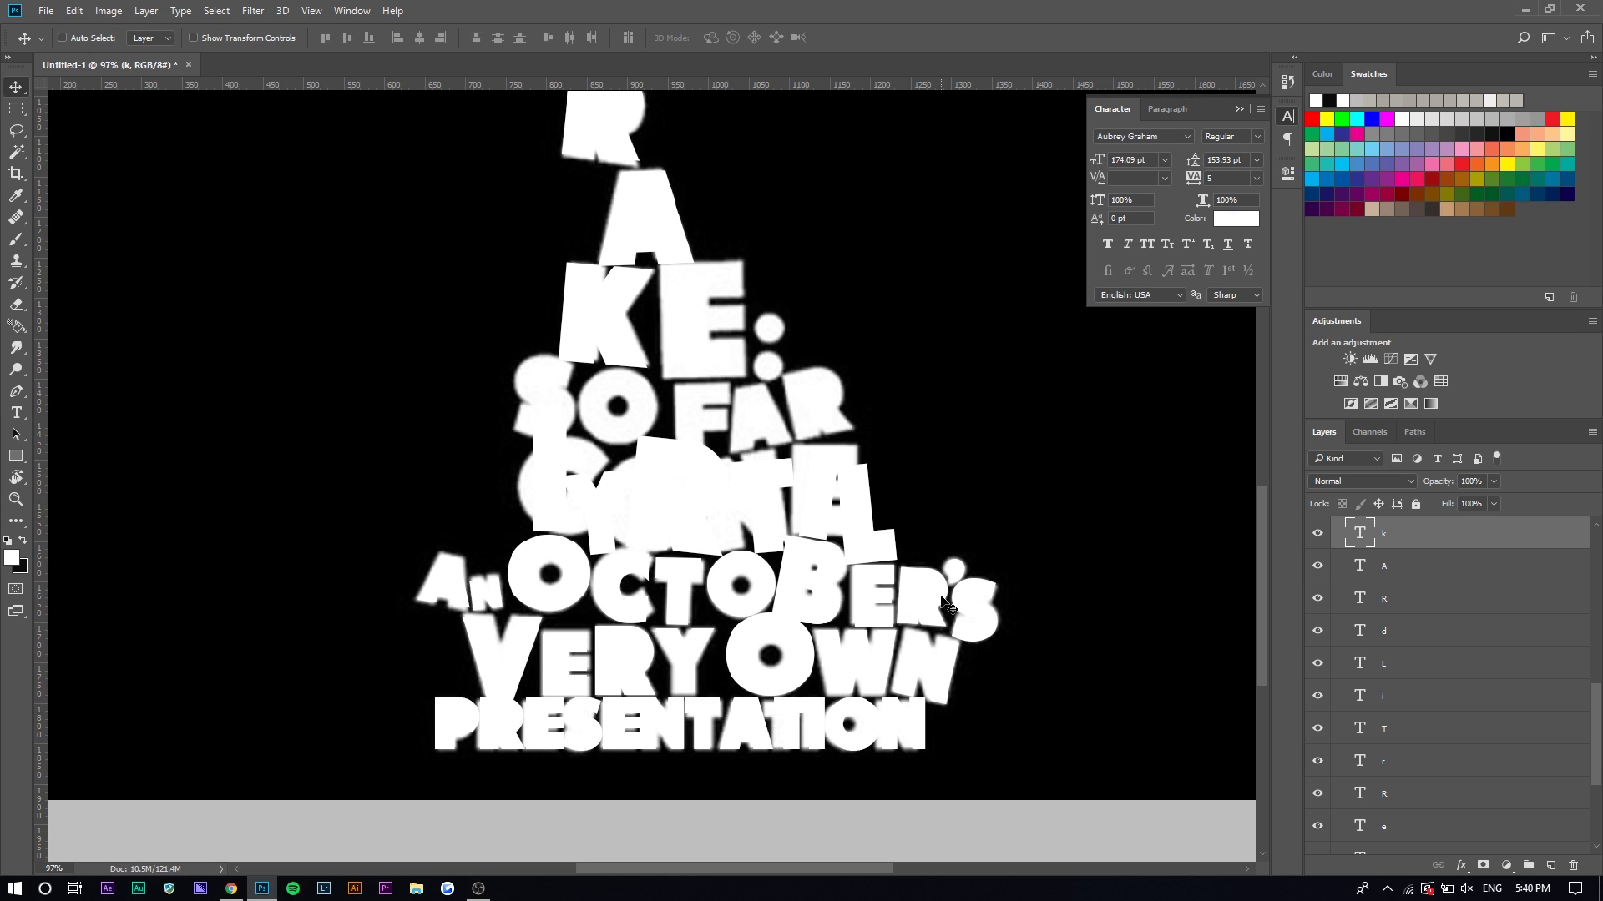
{"action": "scroll", "coordinate": [608, 788], "scroll_direction": "down", "scroll_amount": 3}
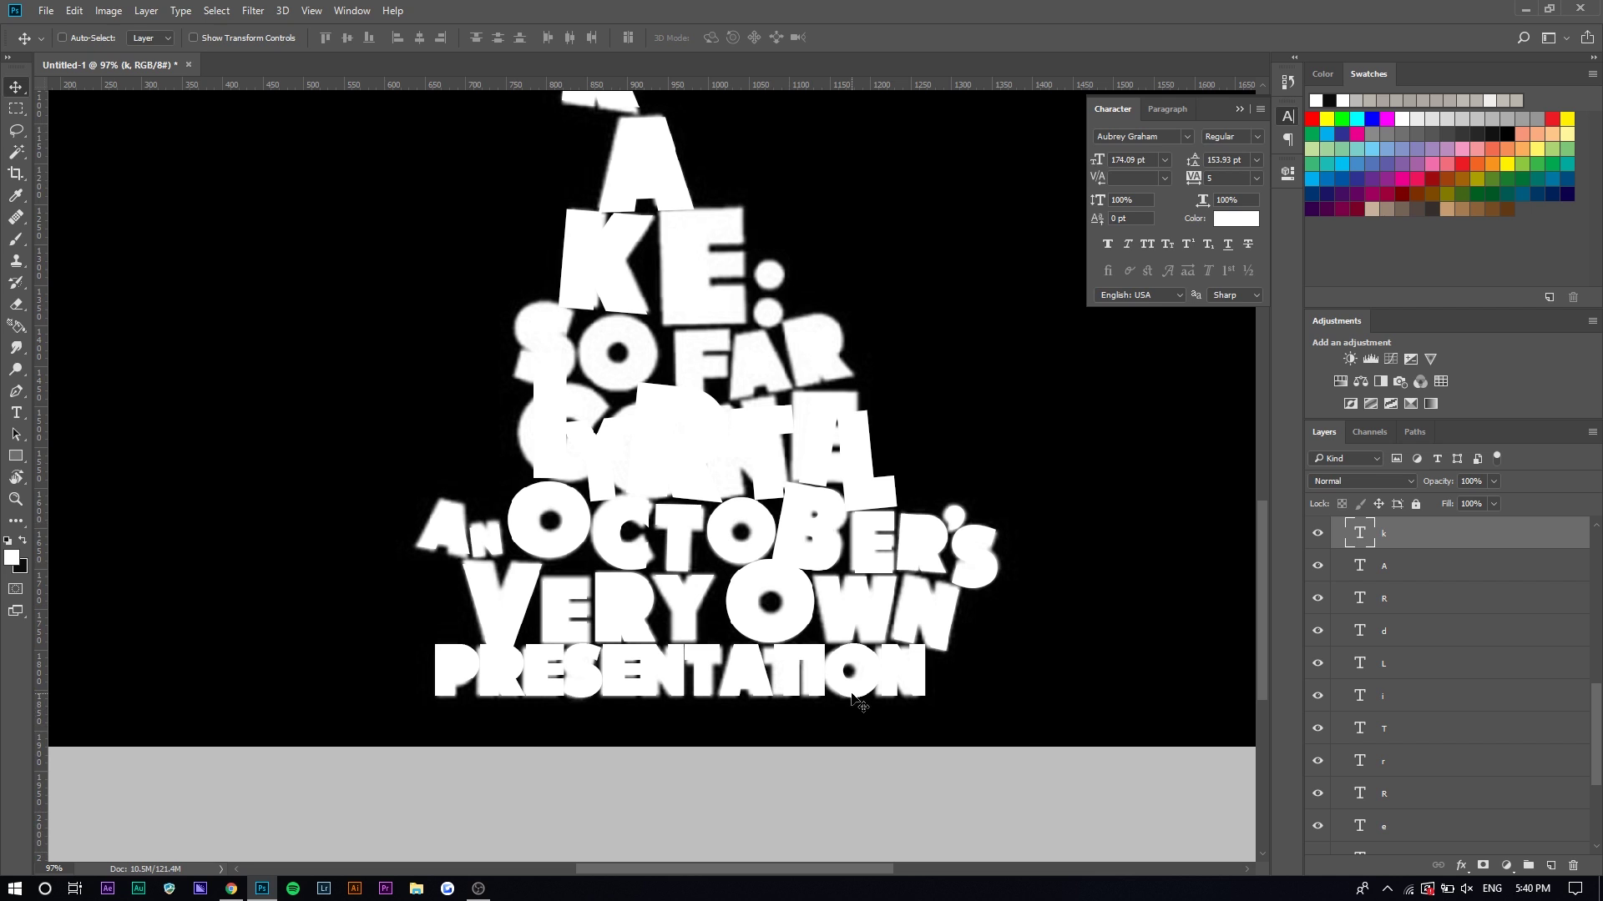
{"action": "scroll", "coordinate": [760, 176], "scroll_direction": "up", "scroll_amount": 7}
{"action": "key", "text": "t"}
{"action": "left_click", "coordinate": [772, 380]}
{"action": "type", "text": "E"}
{"action": "left_click", "coordinate": [15, 87]}
{"action": "key", "text": "ctrl+t"}
{"action": "left_click_drag", "start_coordinate": [781, 381], "coordinate": [980, 554]}
{"action": "mouse_move", "coordinate": [814, 451]}
{"action": "left_mouse_down"}
{"action": "mouse_move", "coordinate": [629, 339]}
{"action": "mouse_move", "coordinate": [608, 343]}
{"action": "left_mouse_up"}
{"action": "left_click_drag", "start_coordinate": [686, 266], "coordinate": [719, 209]}
{"action": "key", "text": "Return"}
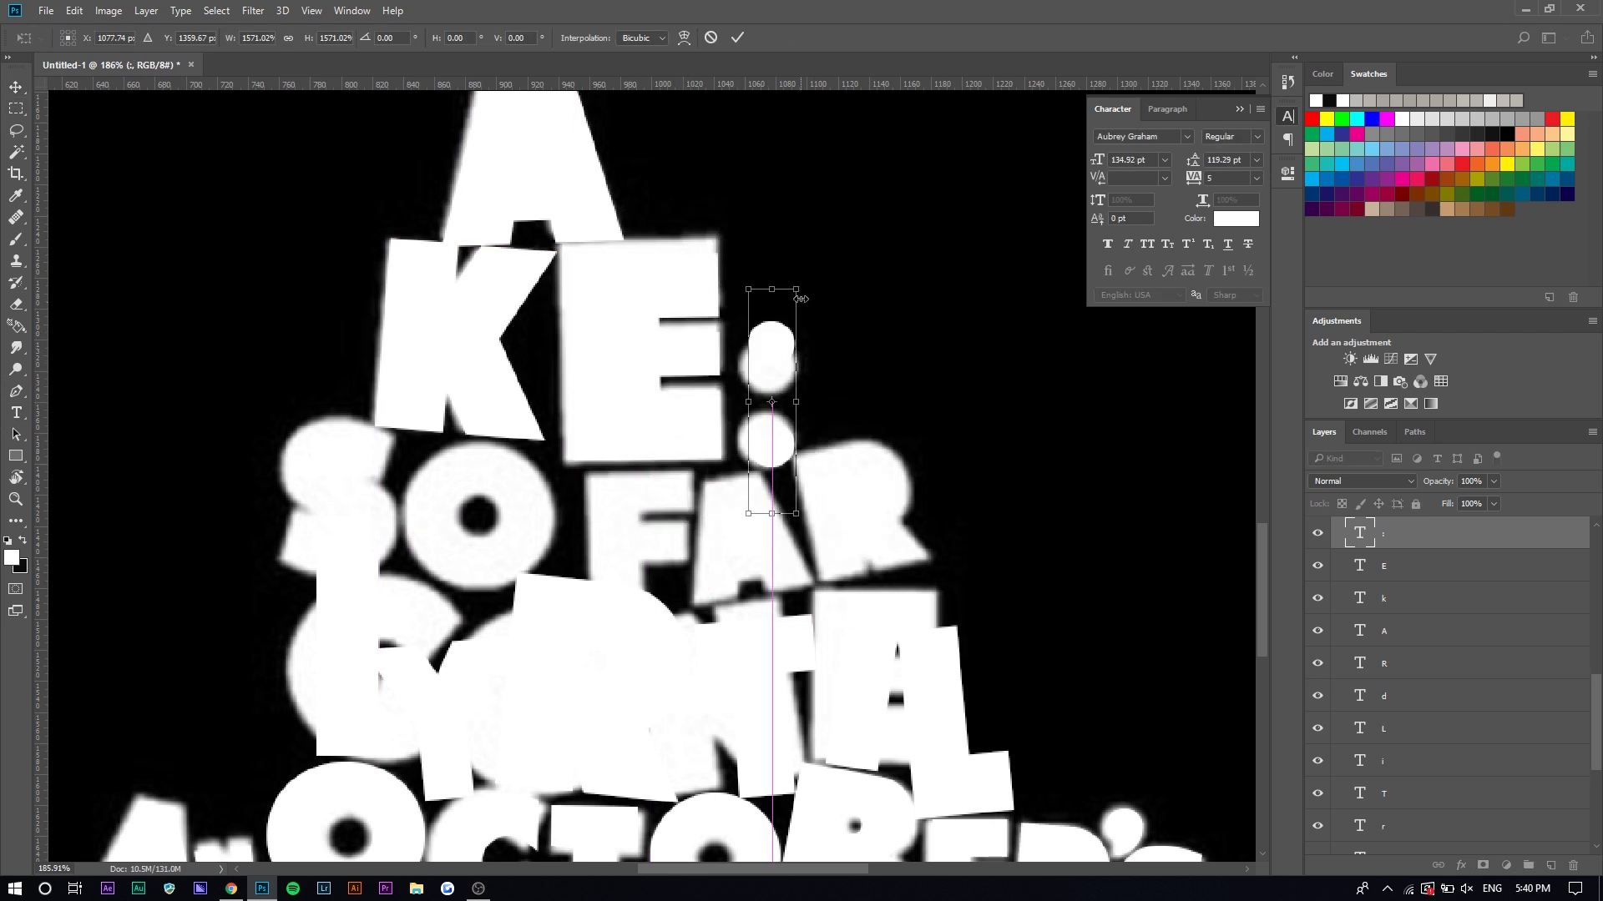
Try to enlarge and position a single colon character over the two dots of the reference colon beside the E
{"action": "left_click_drag", "start_coordinate": [797, 291], "coordinate": [761, 328]}
{"action": "left_click_drag", "start_coordinate": [761, 271], "coordinate": [768, 306]}
{"action": "key", "text": "ctrl+z"}
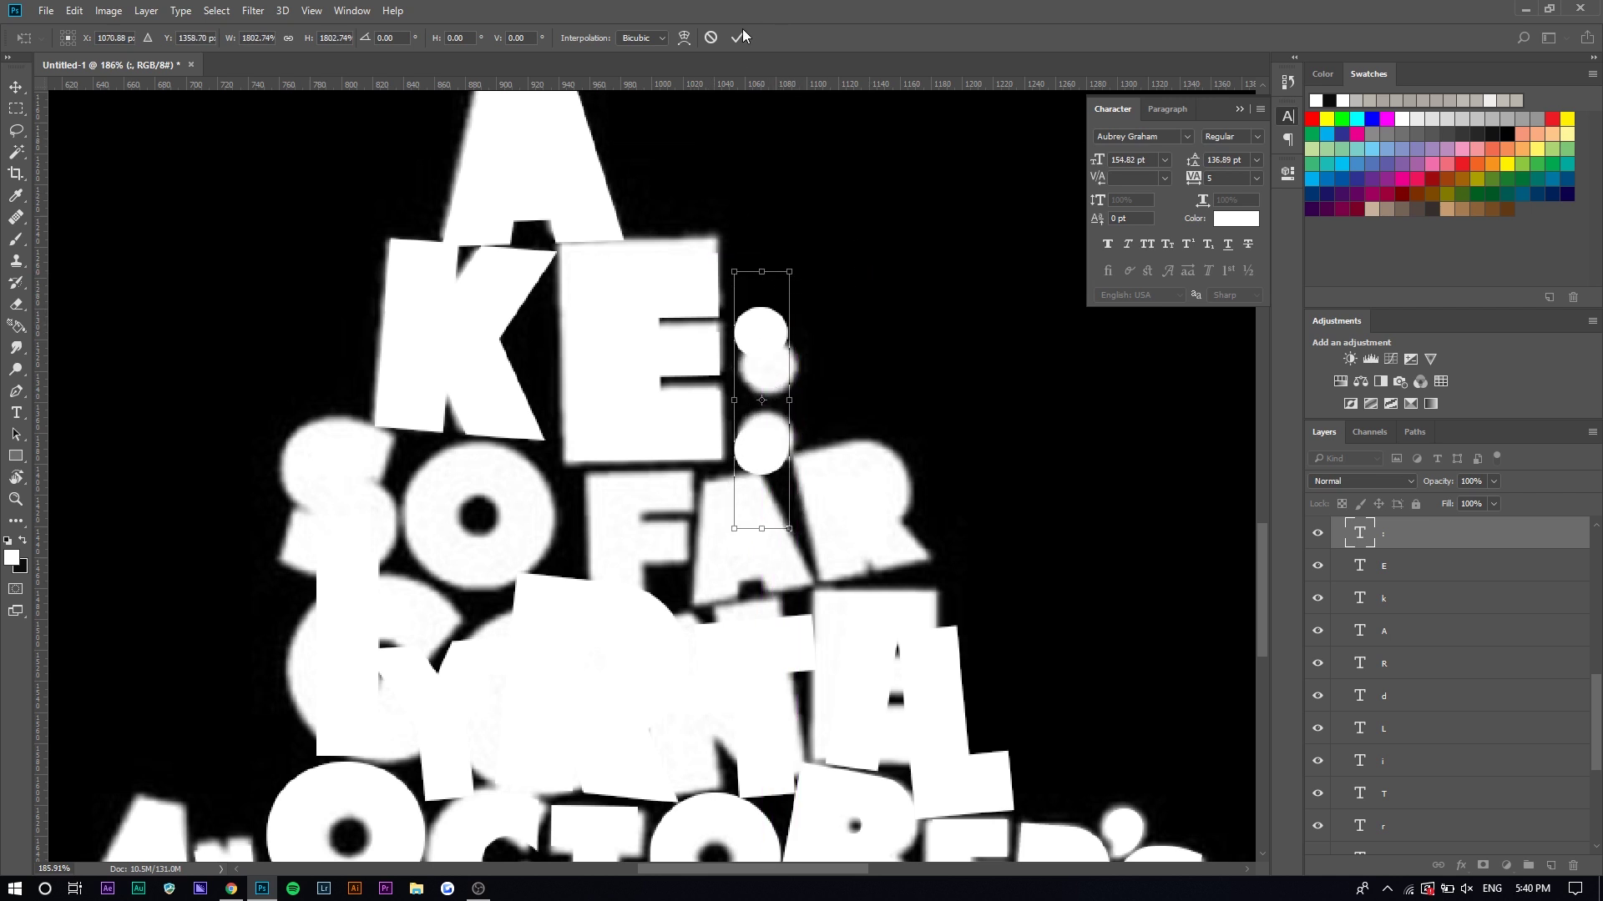
{"action": "left_click", "coordinate": [741, 37]}
{"action": "left_click", "coordinate": [15, 413]}
{"action": "left_click", "coordinate": [778, 360]}
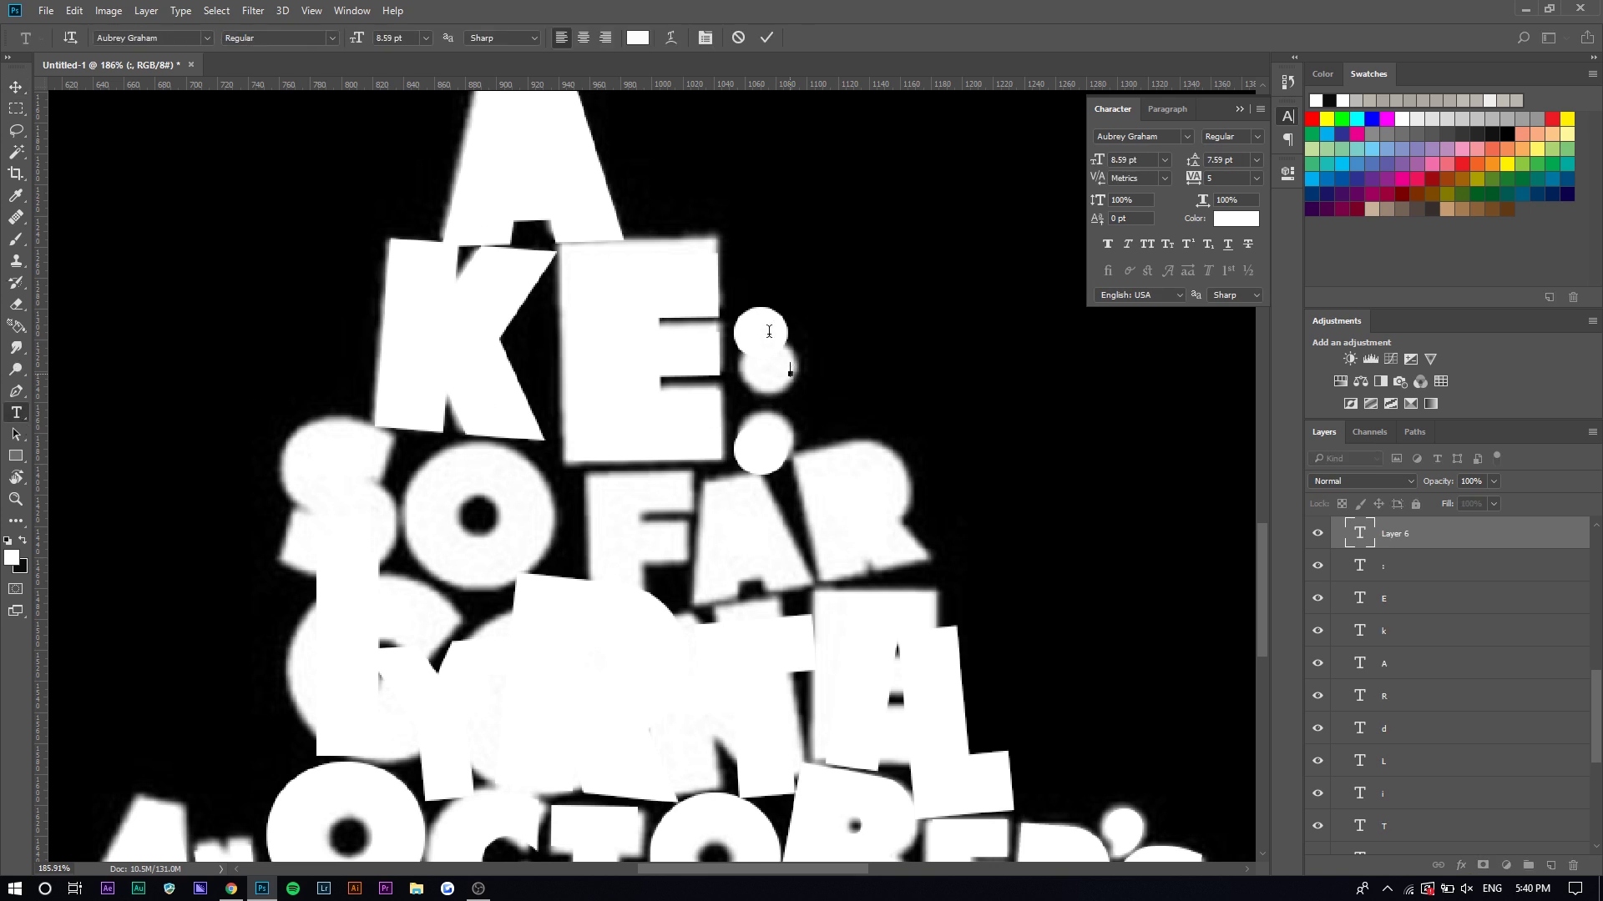
{"action": "left_click", "coordinate": [737, 38]}
Build the colon from two periods, fitting one over the reference's lower dot and a duplicate over its upper dot
{"action": "key", "text": "ctrl+t"}
{"action": "key", "text": "Escape"}
{"action": "key", "text": "ctrl+alt+t"}
{"action": "left_click_drag", "start_coordinate": [771, 421], "coordinate": [778, 341]}
{"action": "key", "text": "Return"}
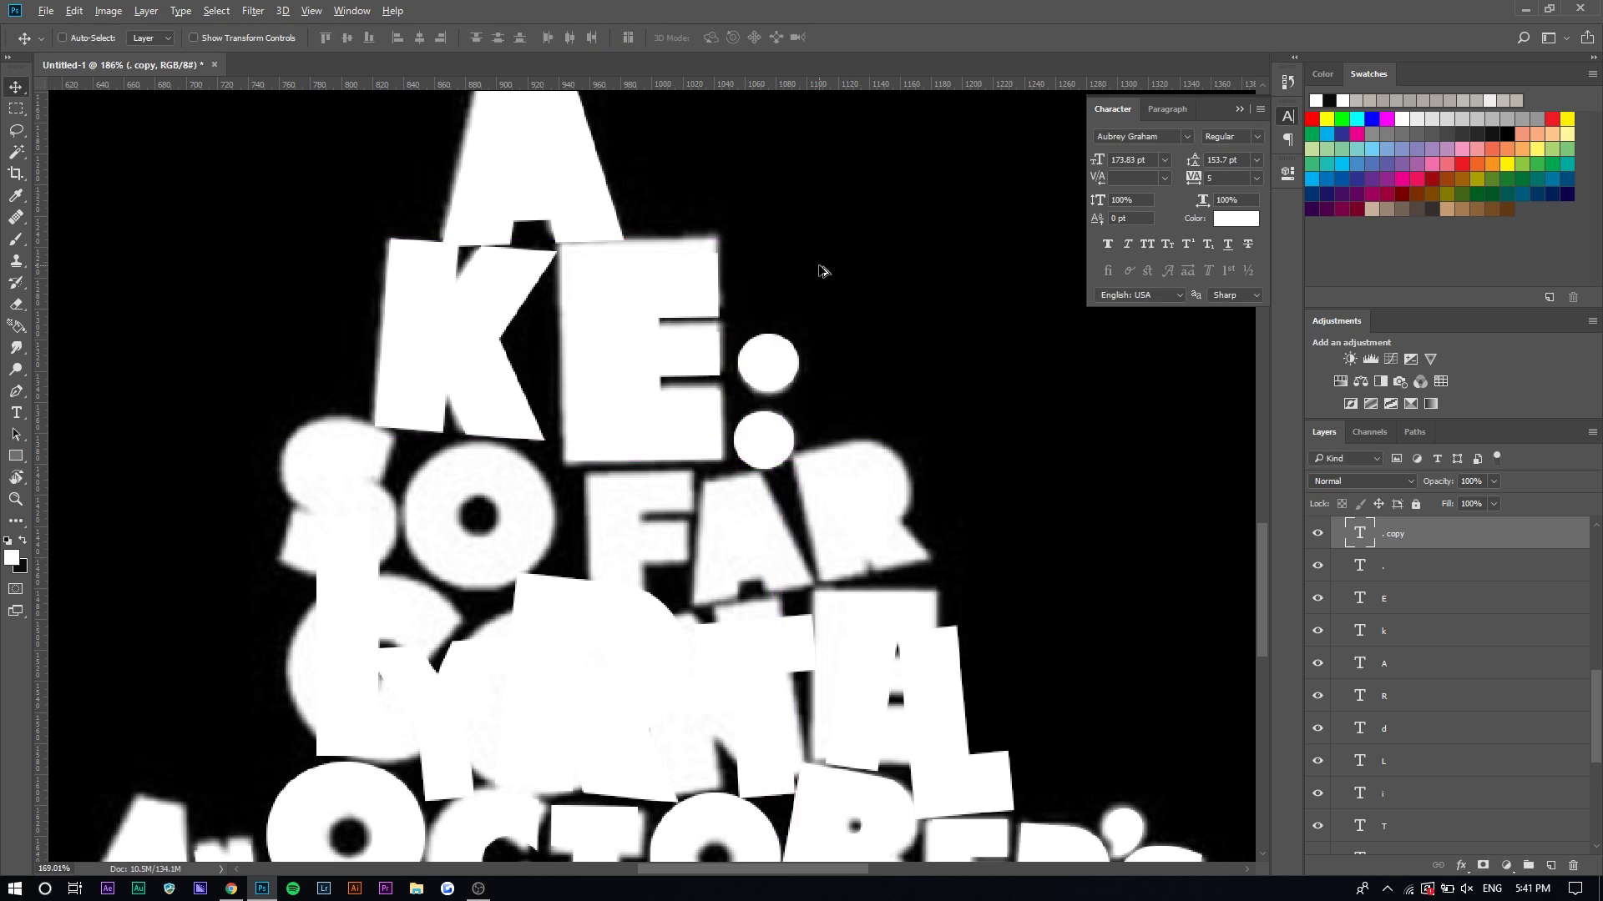
Show the black Layer 5 so that it covers the reference artwork behind the traced lettering
{"action": "key", "text": "ctrl+0"}
{"action": "scroll", "coordinate": [1388, 776], "scroll_direction": "down", "scroll_amount": 10}
{"action": "left_click", "coordinate": [1316, 808]}
{"action": "scroll", "coordinate": [566, 626], "scroll_direction": "down", "scroll_amount": 1}
{"action": "scroll", "coordinate": [566, 626], "scroll_direction": "up", "scroll_amount": 2}
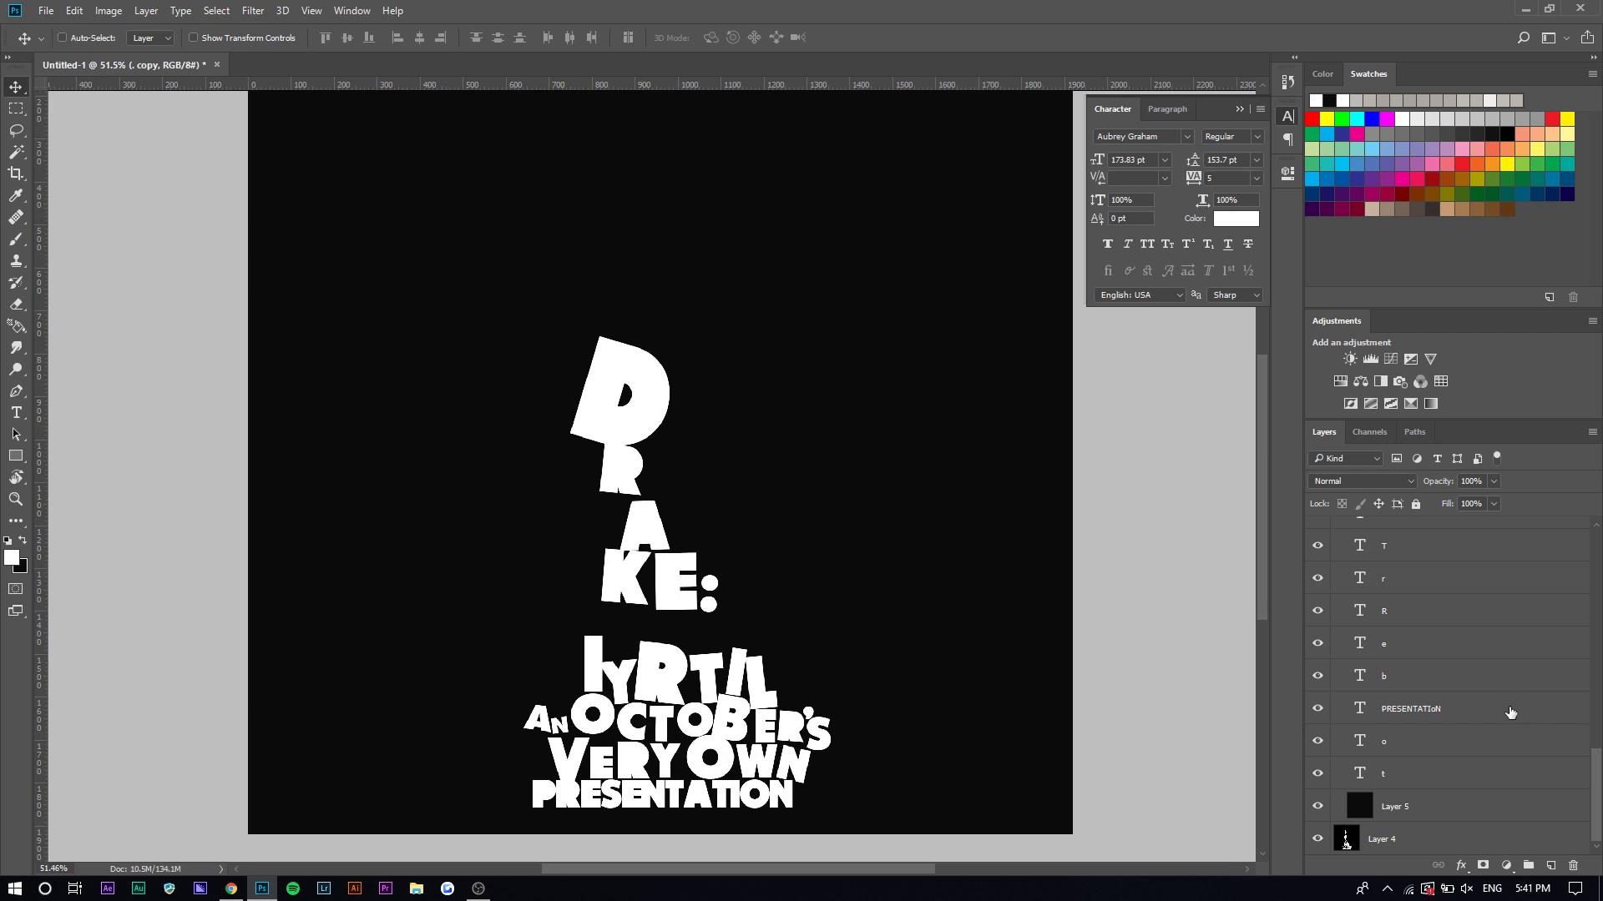
{"action": "scroll", "coordinate": [1470, 701], "scroll_direction": "up", "scroll_amount": 5}
{"action": "scroll", "coordinate": [1457, 627], "scroll_direction": "up", "scroll_amount": 3}
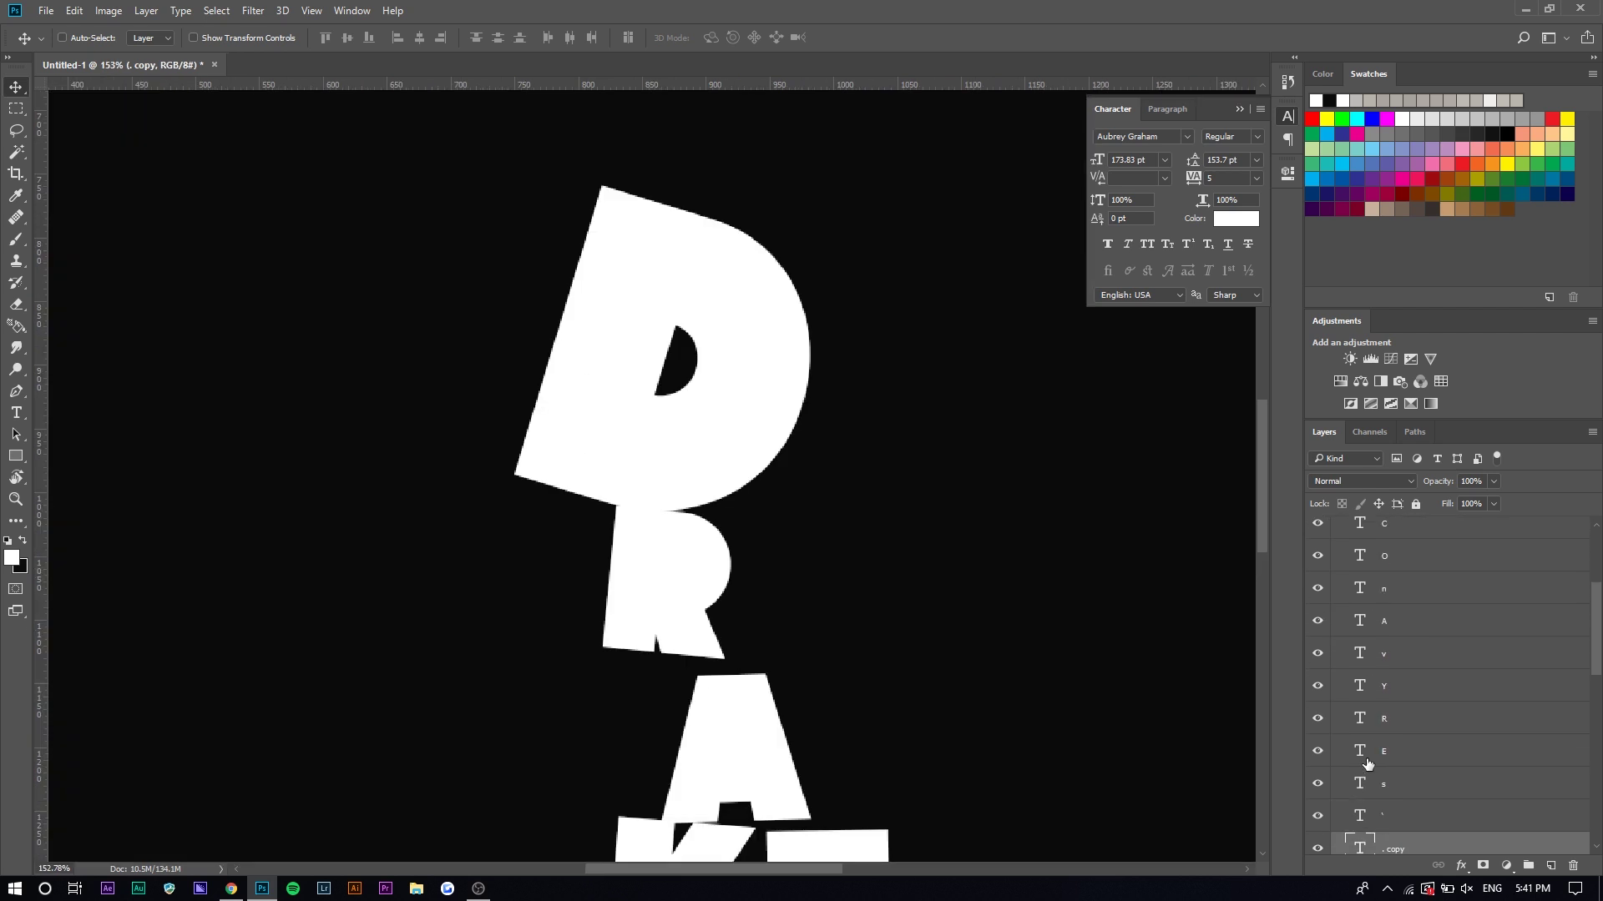
Select the seven DRAKE: character layers and move them right and down together onto the IYRTIL row
{"action": "scroll", "coordinate": [1366, 763], "scroll_direction": "down", "scroll_amount": 2}
{"action": "scroll", "coordinate": [1367, 763], "scroll_direction": "down", "scroll_amount": 3}
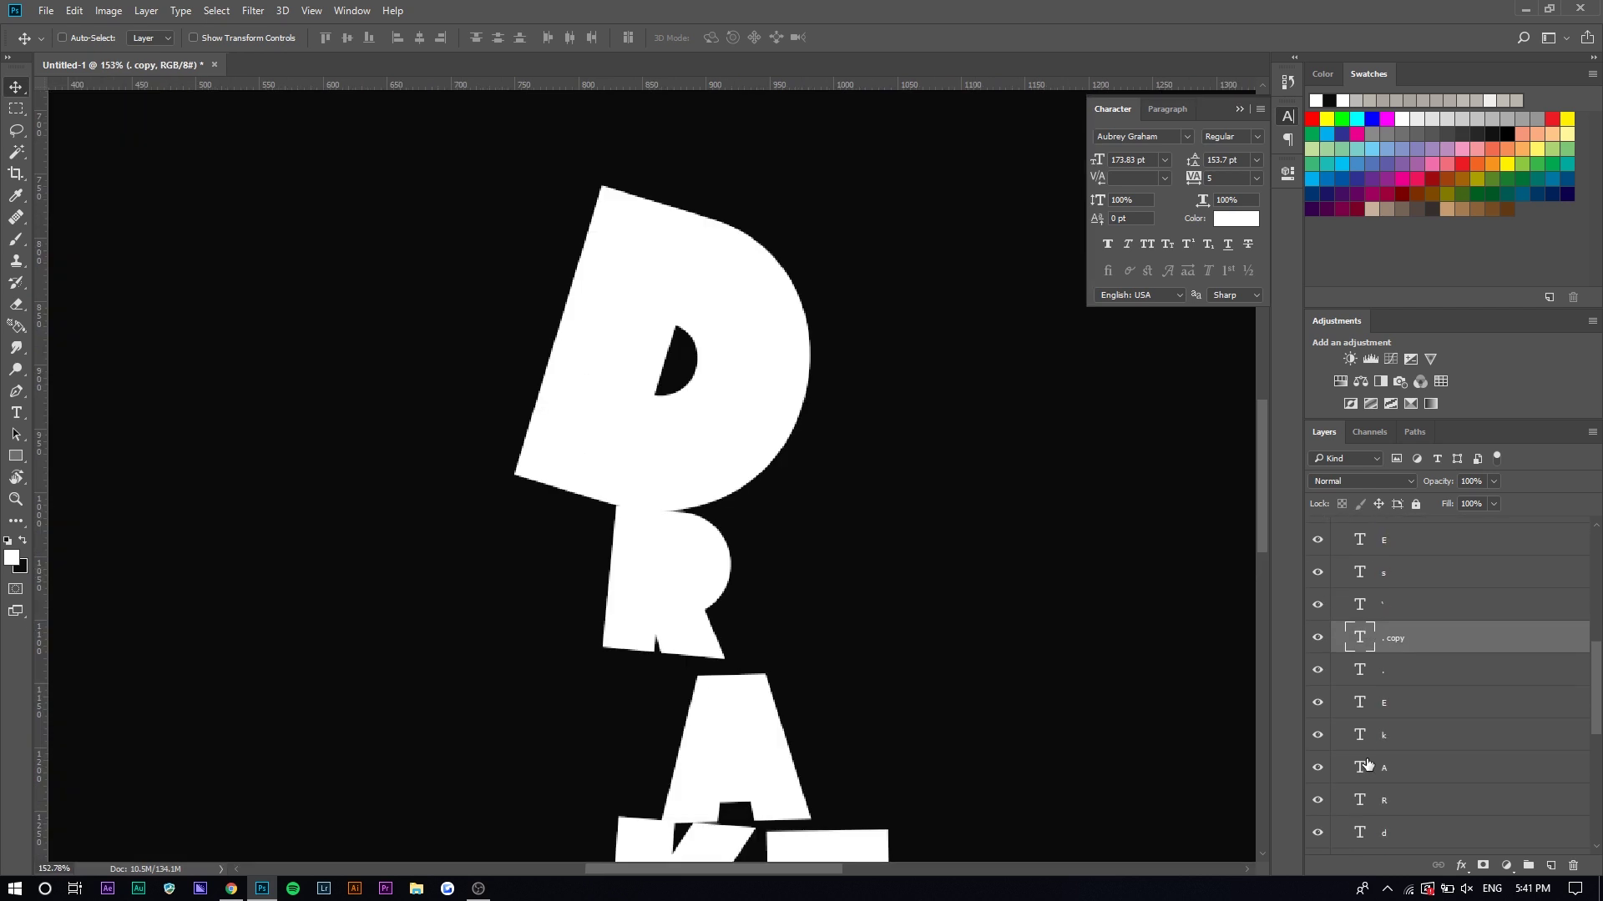
{"action": "left_click", "coordinate": [1386, 794]}
{"action": "left_click", "coordinate": [1390, 663], "text": "shift"}
{"action": "left_click", "coordinate": [1409, 635]}
{"action": "left_click", "coordinate": [1431, 601]}
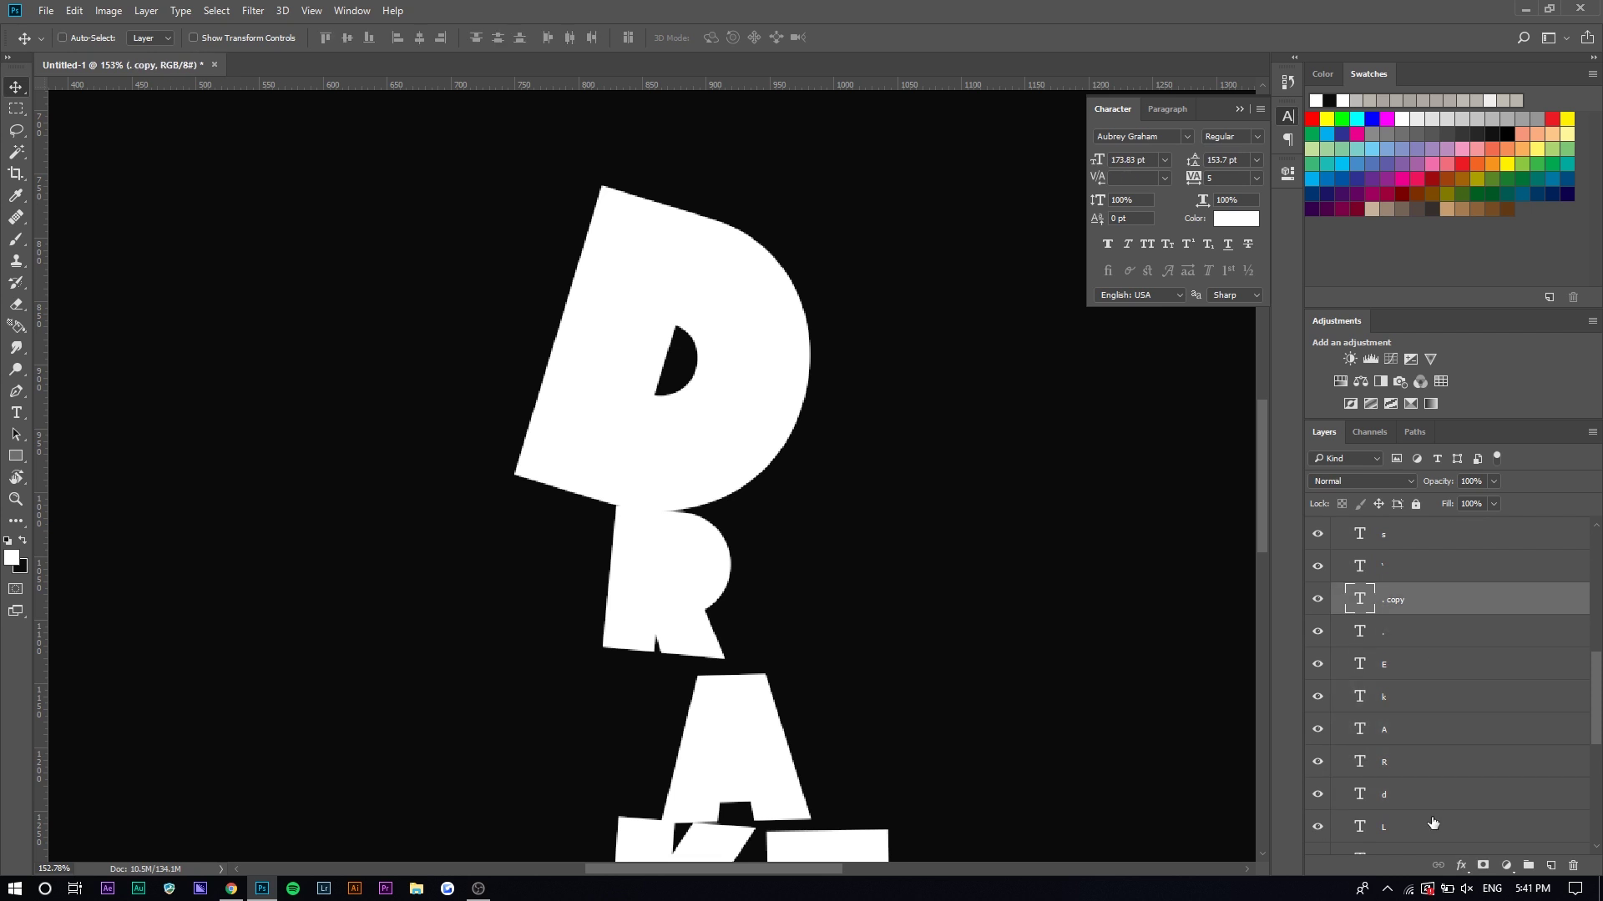
{"action": "left_click", "coordinate": [1431, 794], "text": "shift"}
{"action": "scroll", "coordinate": [951, 767], "scroll_direction": "down", "scroll_amount": 4}
{"action": "scroll", "coordinate": [952, 768], "scroll_direction": "down", "scroll_amount": 2}
{"action": "key", "text": "ctrl+t"}
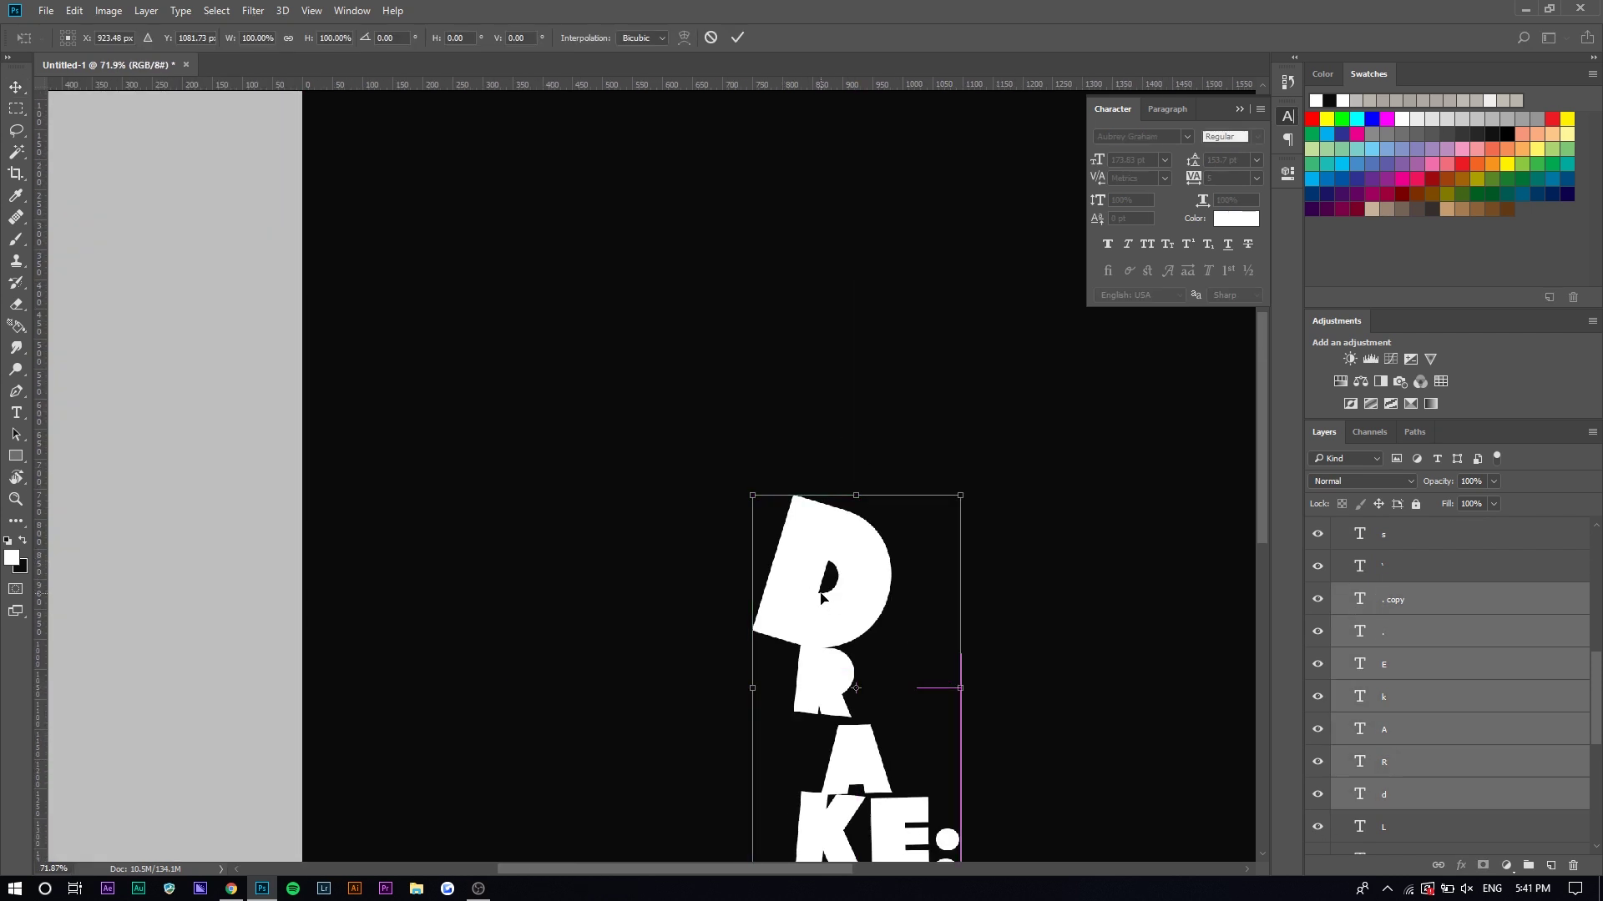
{"action": "scroll", "coordinate": [830, 601], "scroll_direction": "down", "scroll_amount": 3}
{"action": "left_click_drag", "start_coordinate": [670, 525], "coordinate": [744, 585]}
{"action": "scroll", "coordinate": [675, 551], "scroll_direction": "up", "scroll_amount": 2}
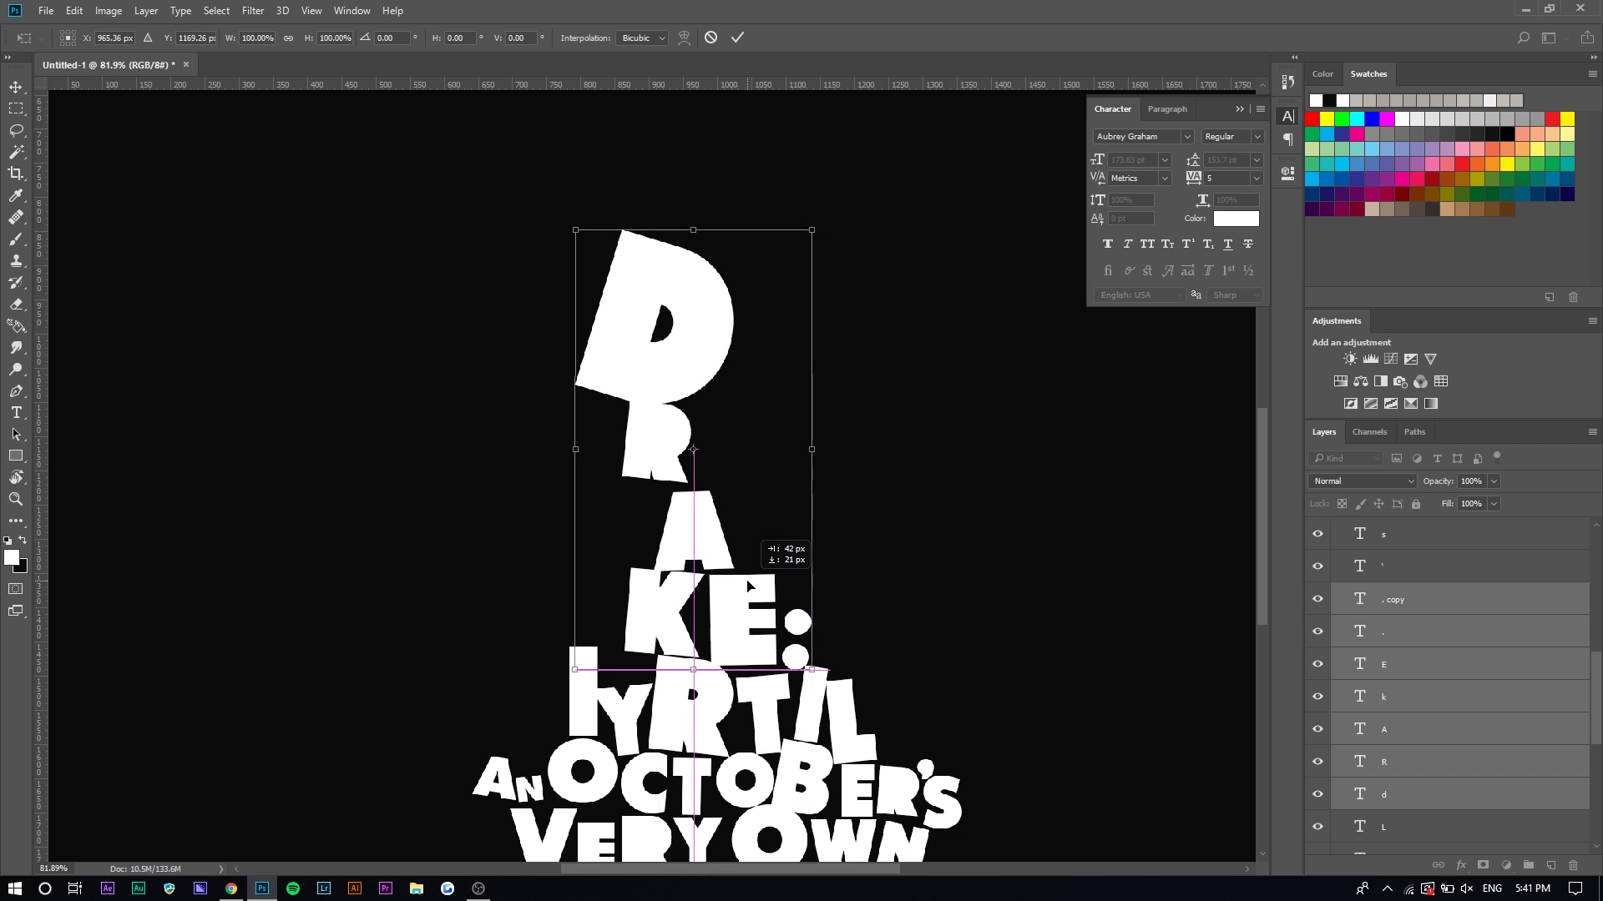
{"action": "key", "text": "Return"}
Place reference Layer 4 above the black Layer 5 and erase its old lettering around the new text with a soft 243 px eraser
{"action": "scroll", "coordinate": [749, 584], "scroll_direction": "down", "scroll_amount": 3}
{"action": "scroll", "coordinate": [1419, 751], "scroll_direction": "down", "scroll_amount": 10}
{"action": "left_click", "coordinate": [1318, 807]}
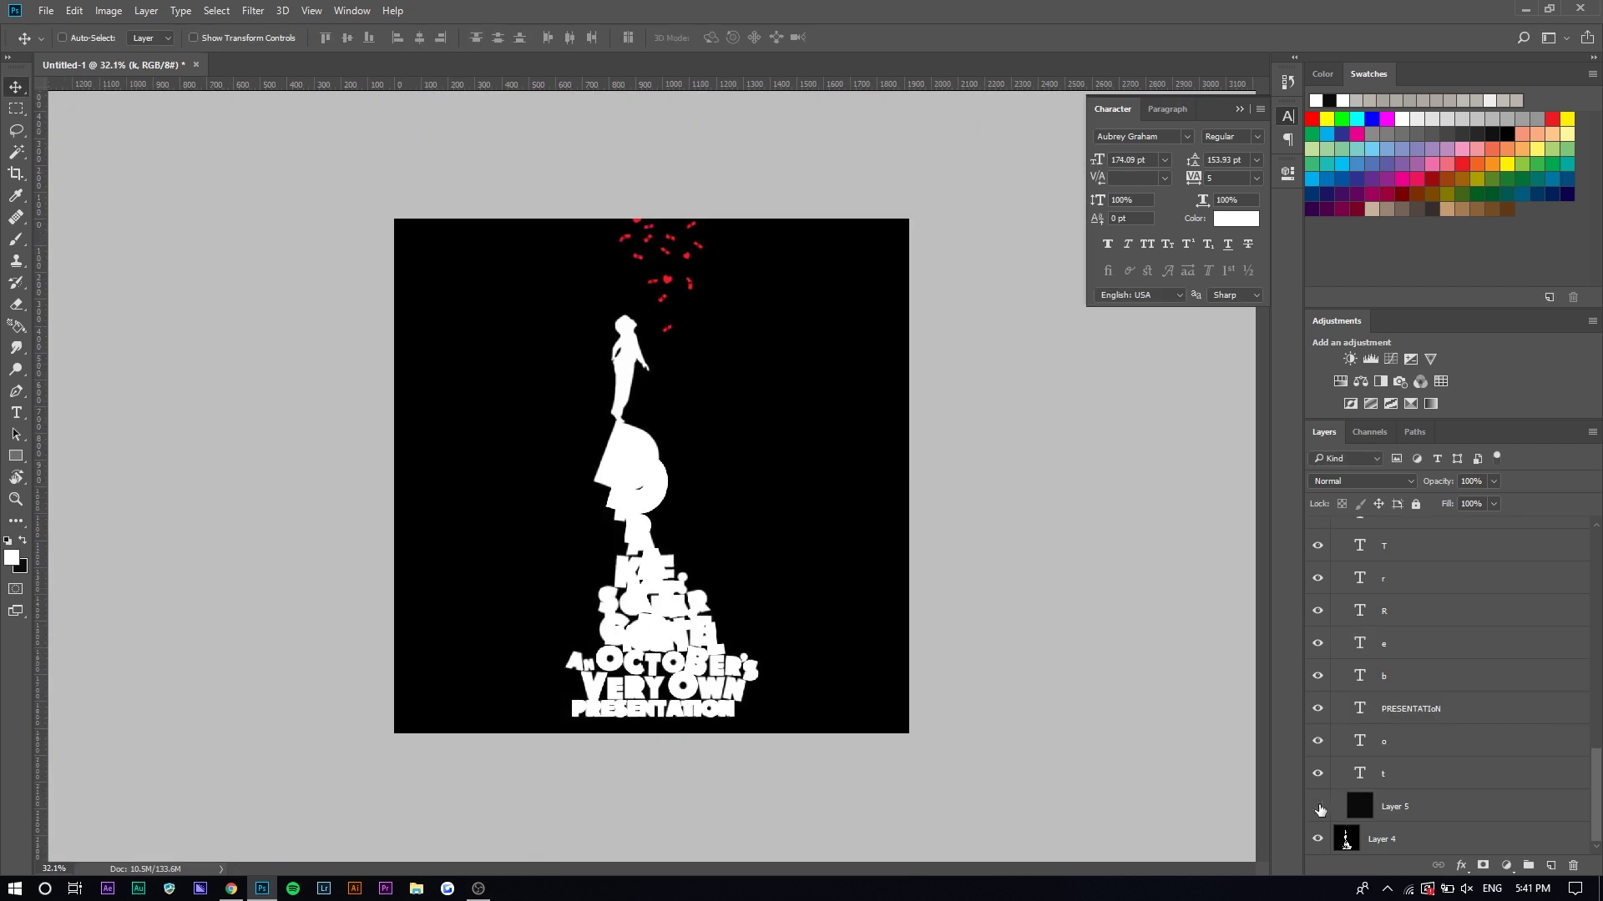
{"action": "scroll", "coordinate": [639, 327], "scroll_direction": "up", "scroll_amount": 4}
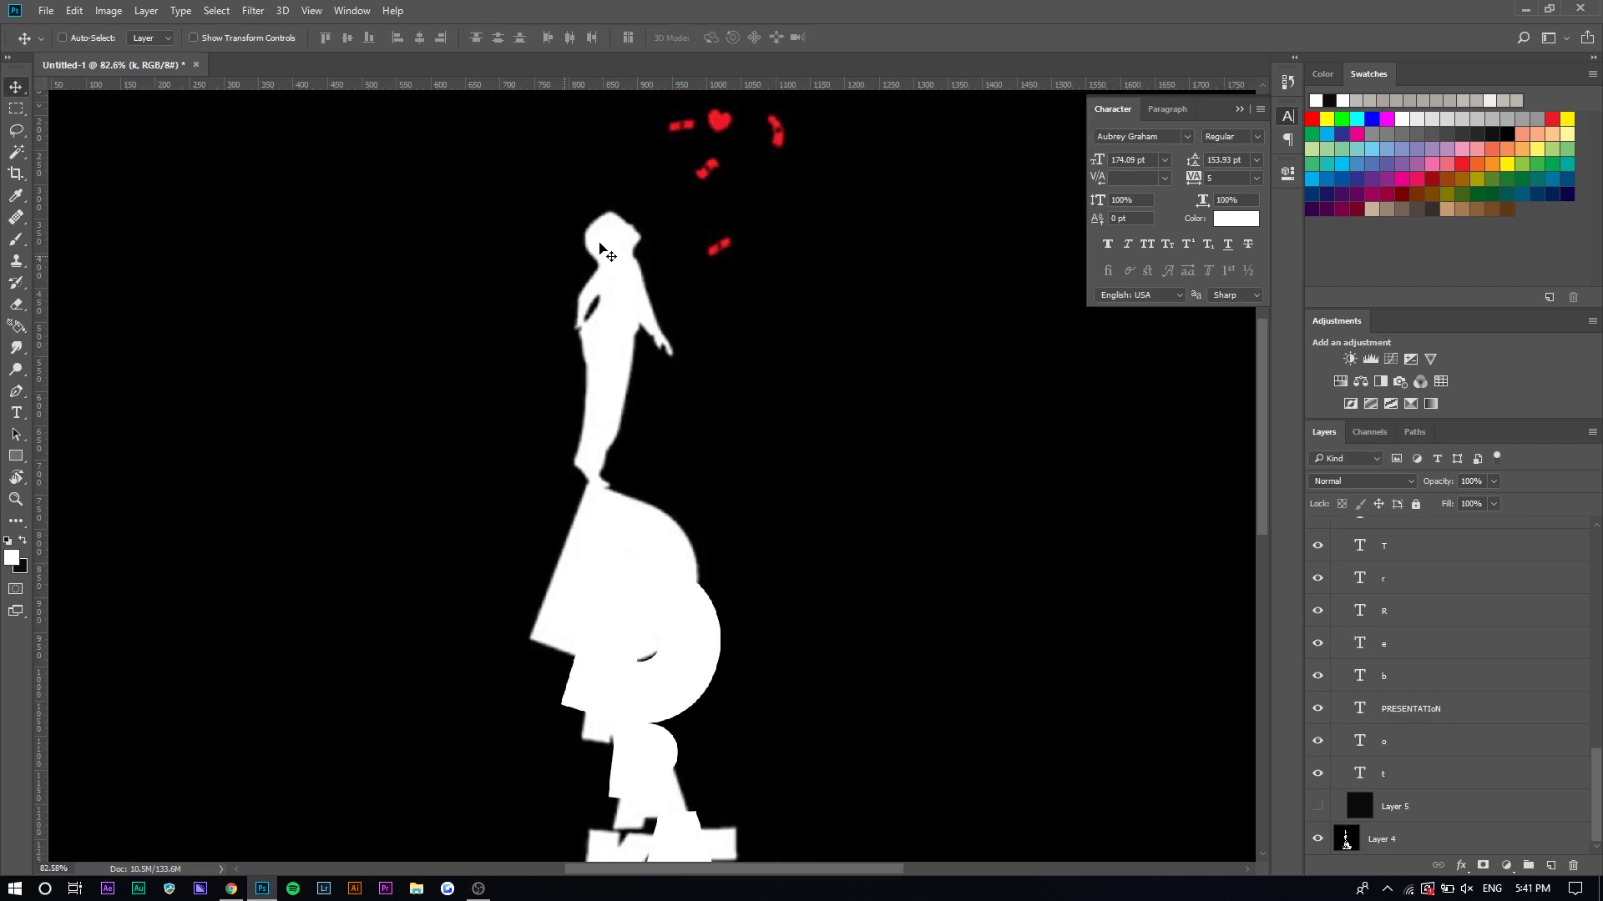
{"action": "scroll", "coordinate": [636, 314], "scroll_direction": "down", "scroll_amount": 4}
{"action": "left_click", "coordinate": [16, 304]}
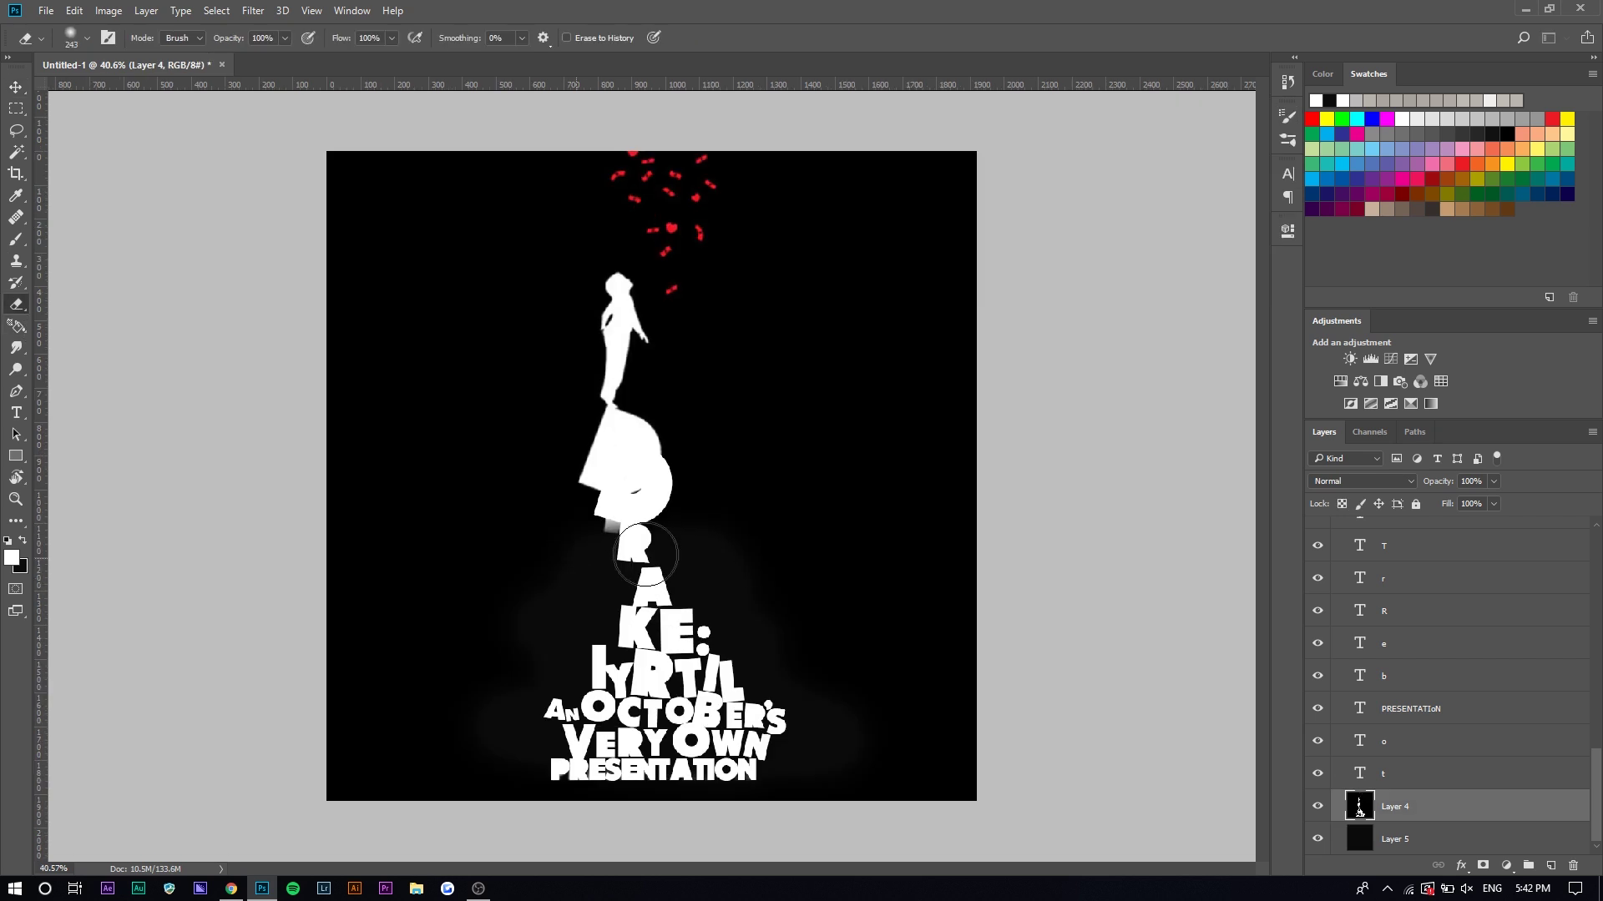
Move Layer 4 down and tilt it slightly so that the figure stands on top of the new D
{"action": "scroll", "coordinate": [626, 534], "scroll_direction": "up", "scroll_amount": 3}
{"action": "key", "text": "ctrl+t"}
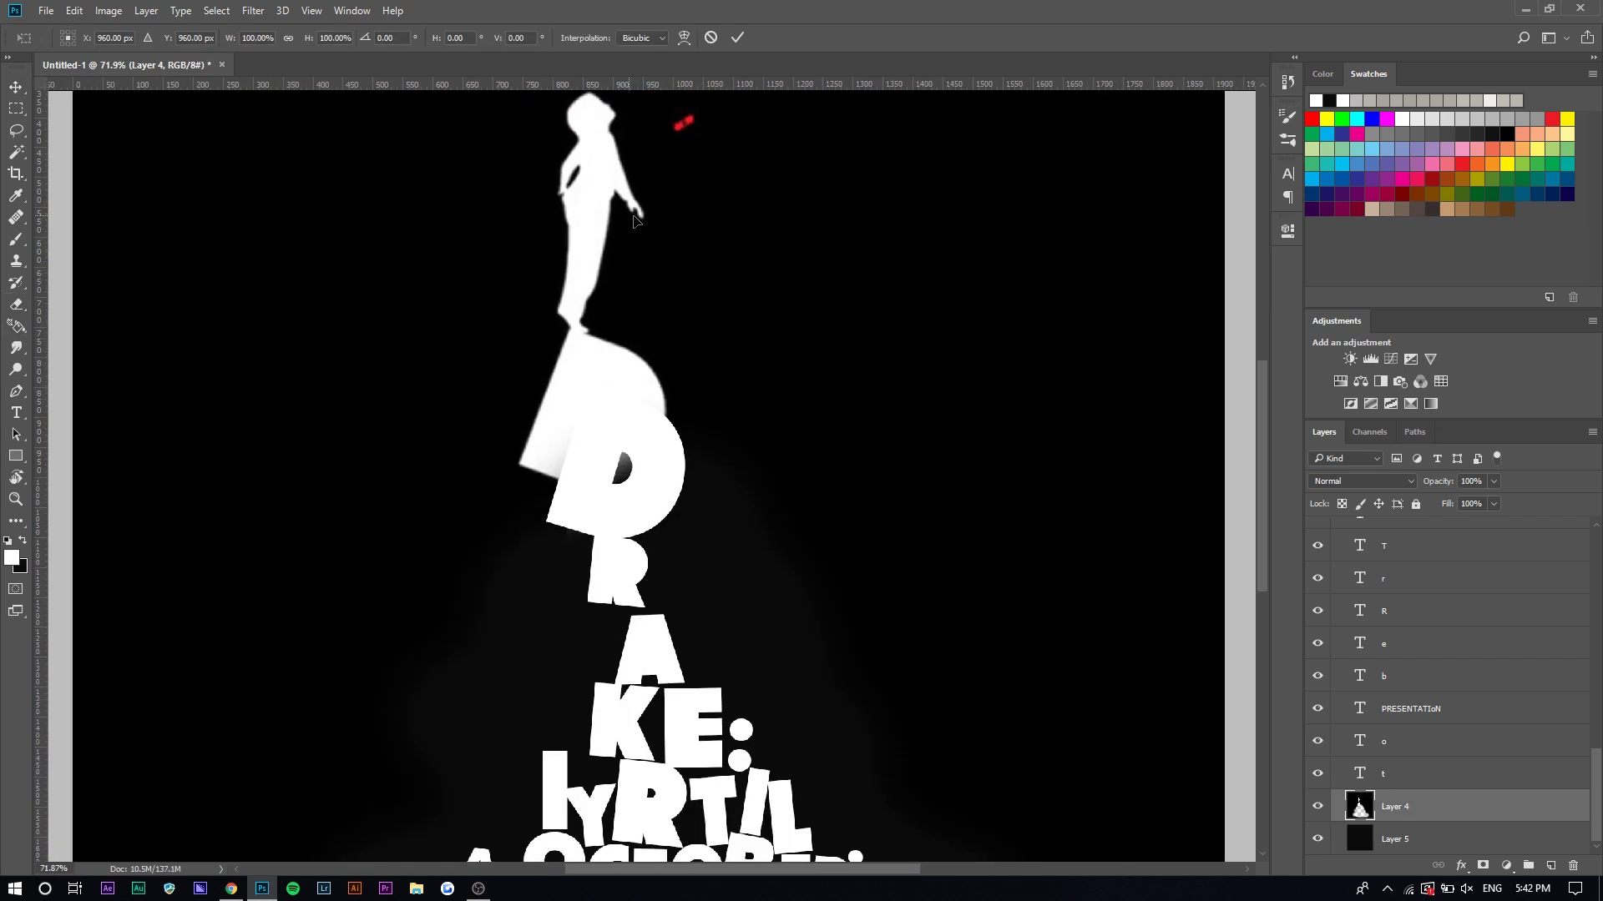
{"action": "left_click_drag", "start_coordinate": [624, 219], "coordinate": [642, 275]}
{"action": "scroll", "coordinate": [642, 275], "scroll_direction": "down", "scroll_amount": 3}
{"action": "key", "text": "Return"}
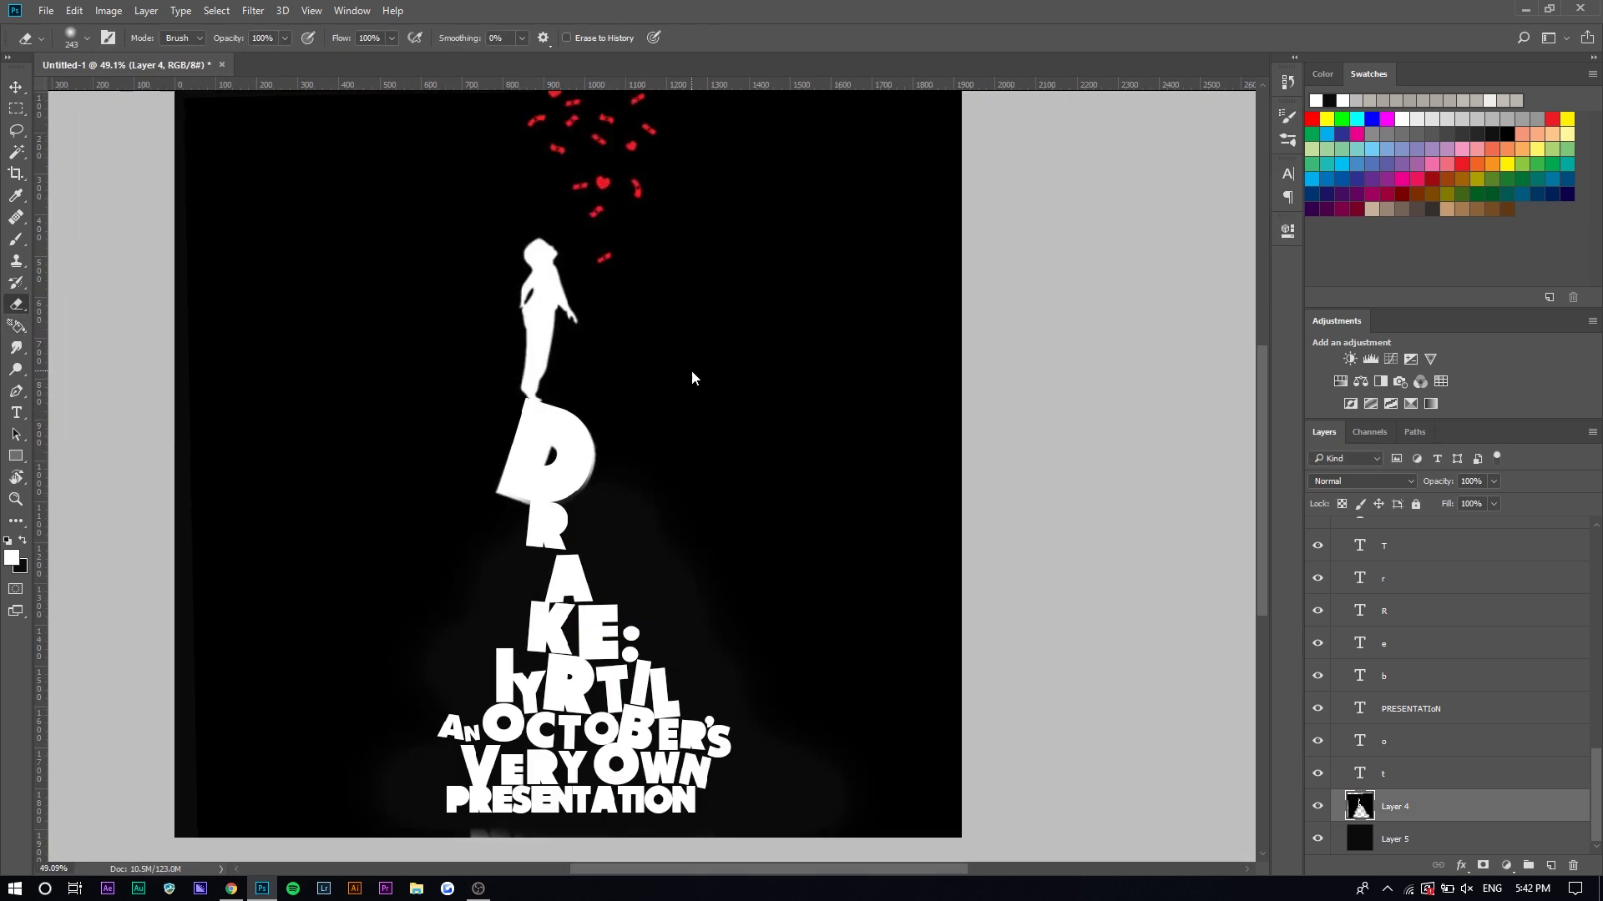
Erase the leftover edges of the reference D around the new D on Layer 4
{"action": "scroll", "coordinate": [618, 467], "scroll_direction": "up", "scroll_amount": 4}
{"action": "mouse_move", "coordinate": [555, 557]}
{"action": "left_mouse_down"}
{"action": "mouse_move", "coordinate": [418, 573]}
{"action": "mouse_move", "coordinate": [501, 554]}
{"action": "mouse_move", "coordinate": [508, 529]}
{"action": "left_mouse_up"}
{"action": "scroll", "coordinate": [627, 667], "scroll_direction": "down", "scroll_amount": 3}
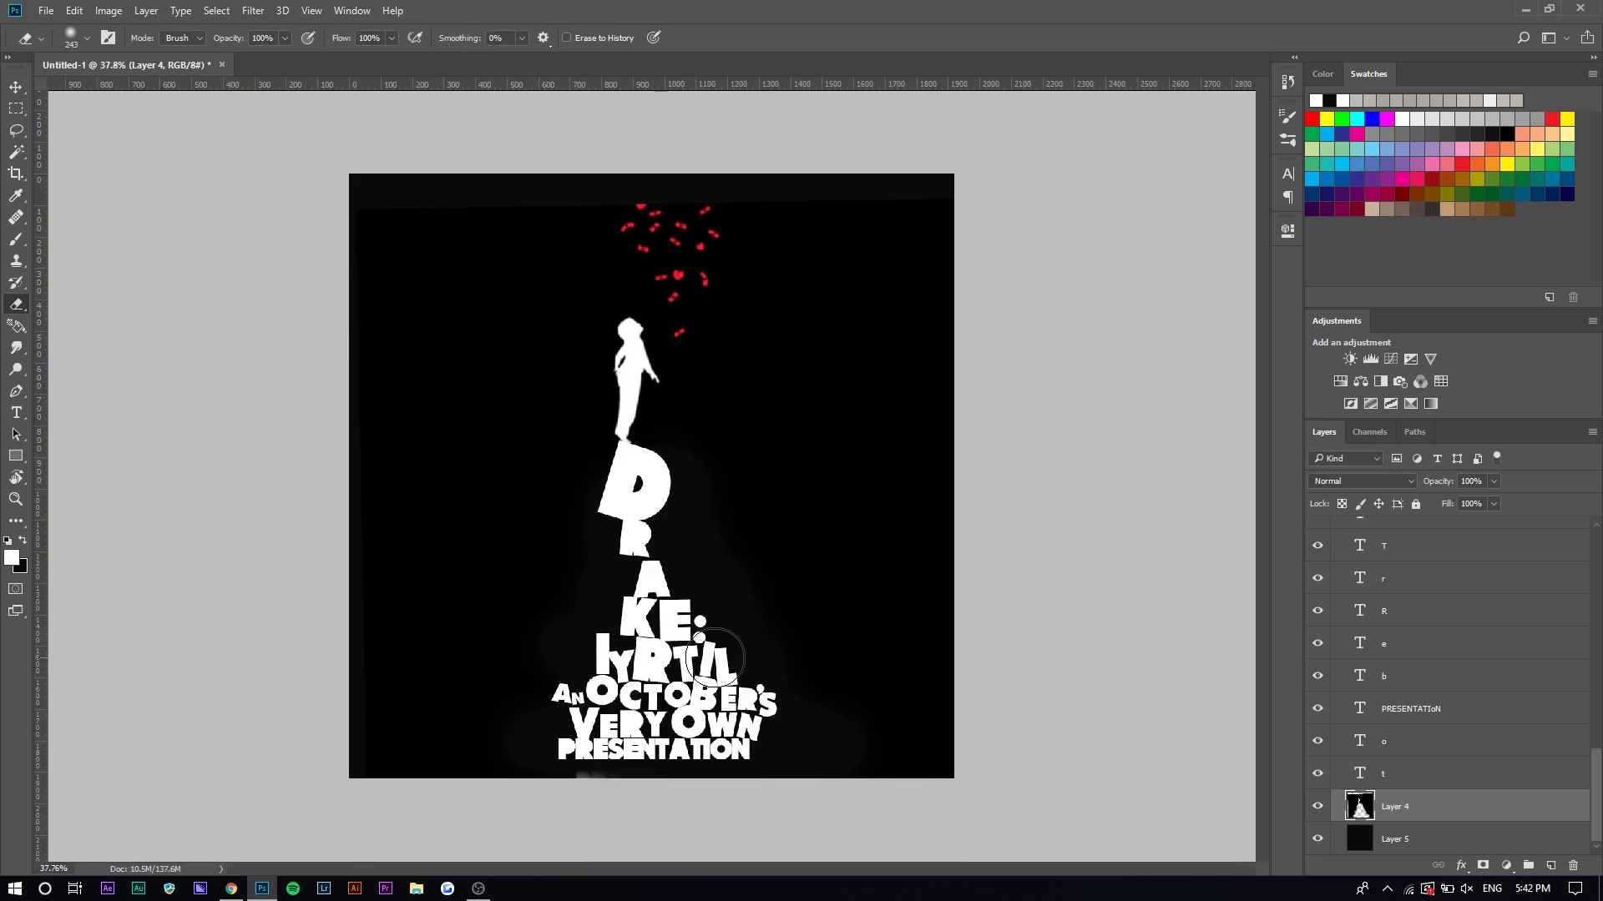
Move the last L of the IYRTIL row to the right, leaving a gap after the I
{"action": "scroll", "coordinate": [723, 665], "scroll_direction": "up", "scroll_amount": 2}
{"action": "key", "text": "v"}
{"action": "scroll", "coordinate": [723, 666], "scroll_direction": "down", "scroll_amount": 2}
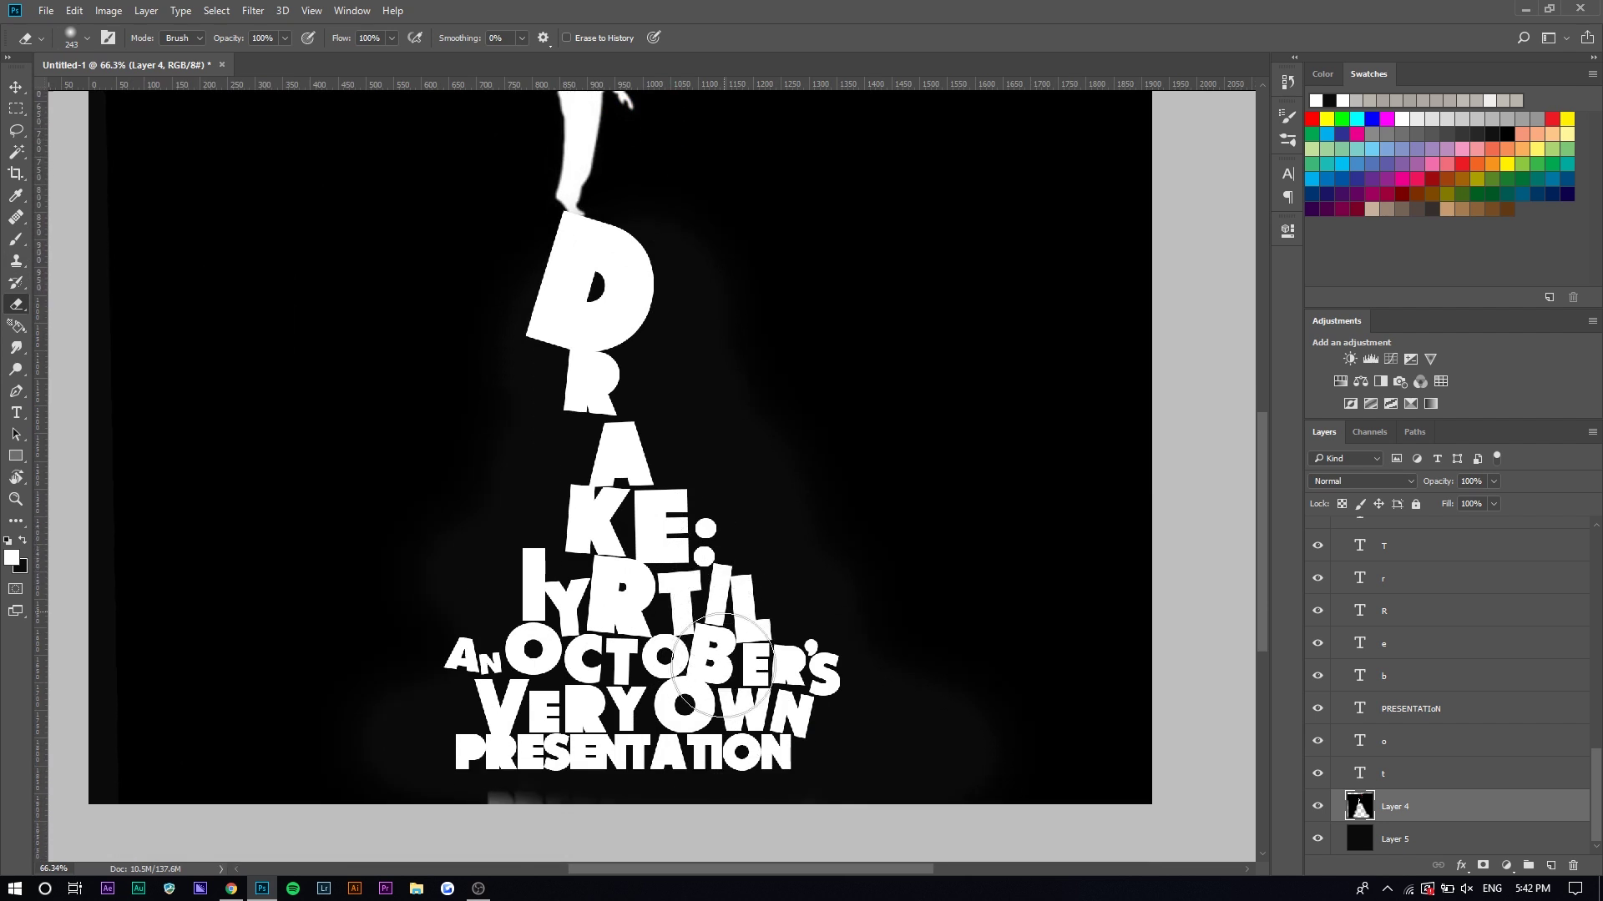
{"action": "scroll", "coordinate": [440, 602], "scroll_direction": "up", "scroll_amount": 3}
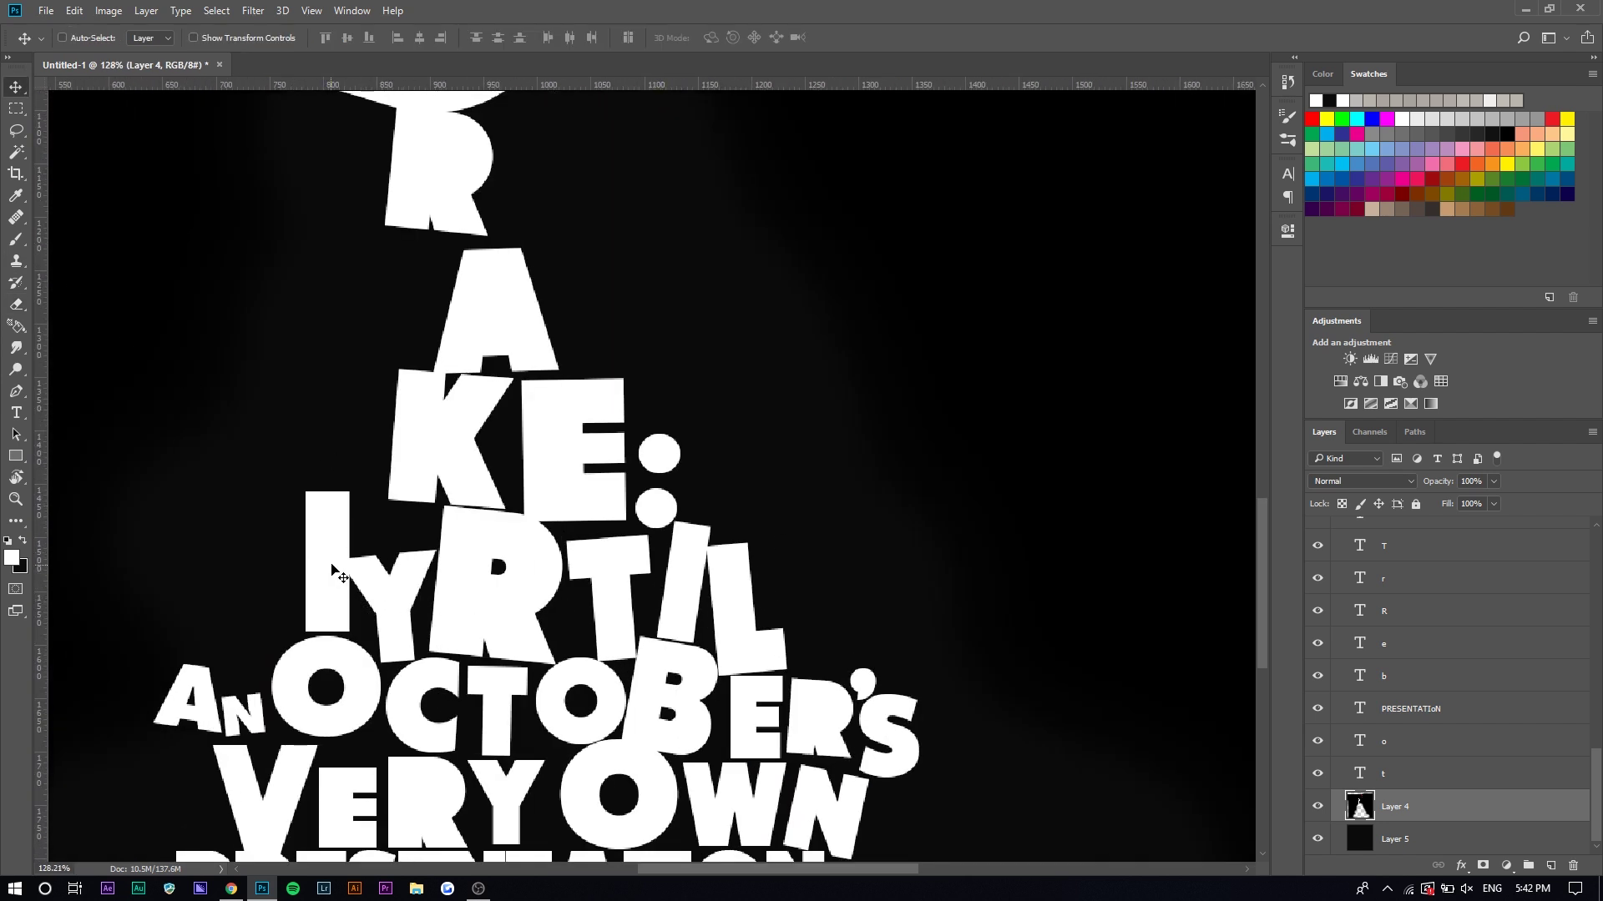
{"action": "scroll", "coordinate": [1466, 649], "scroll_direction": "up", "scroll_amount": 3}
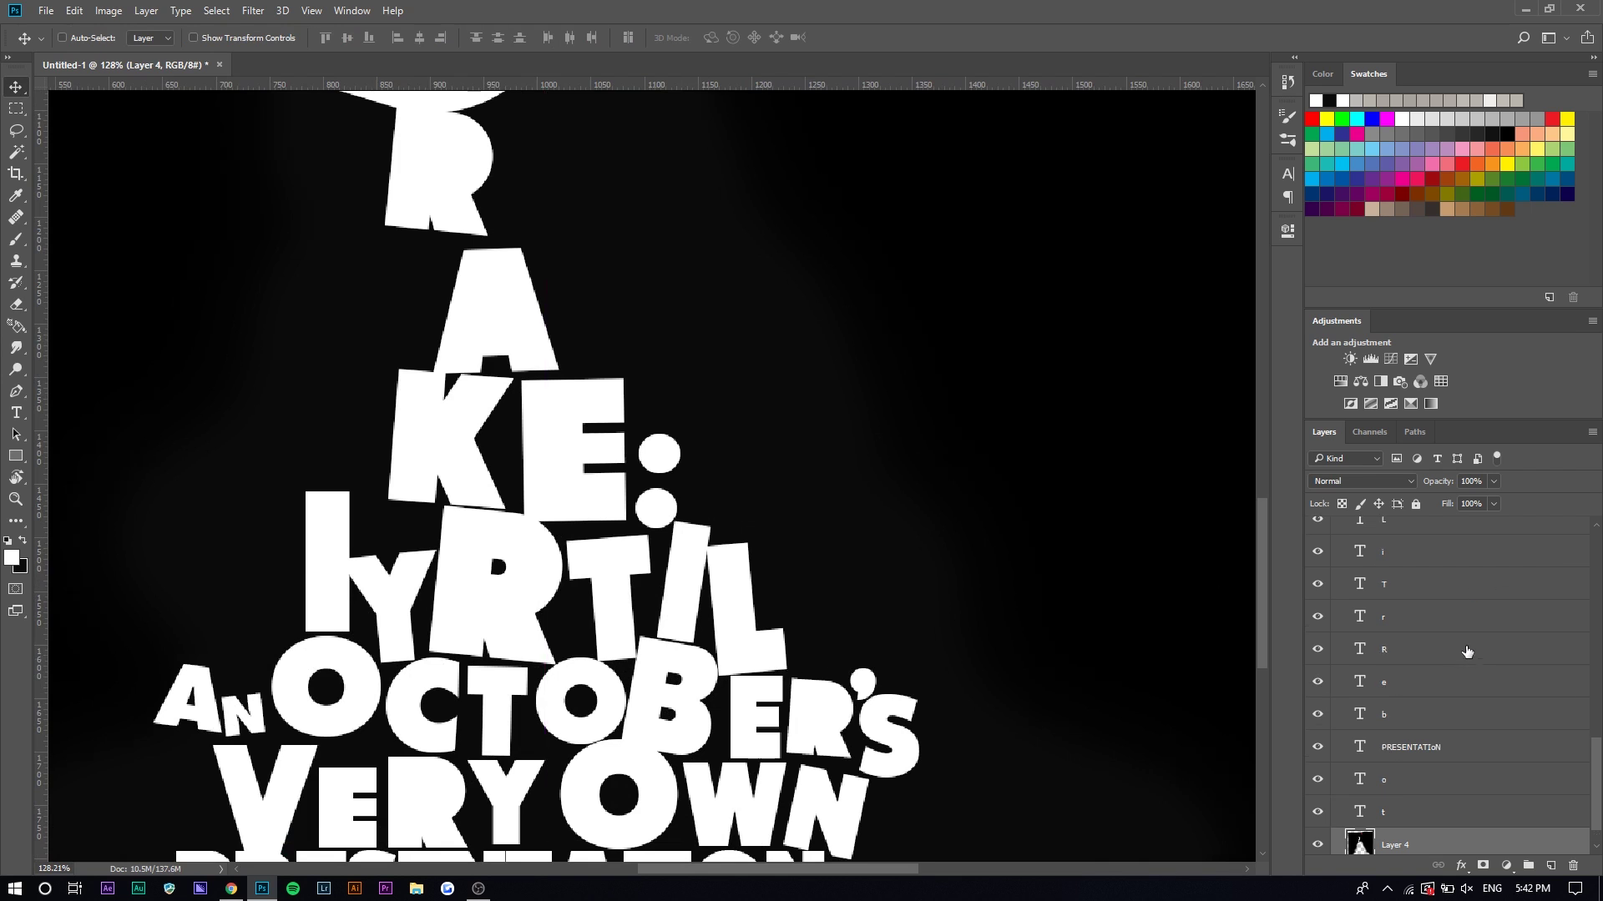
{"action": "left_click", "coordinate": [751, 634], "text": "ctrl"}
{"action": "key", "text": "ctrl+t"}
{"action": "left_click_drag", "start_coordinate": [781, 614], "coordinate": [802, 581]}
{"action": "key", "text": "Escape"}
Add a separate letter "T", size it smaller than its neighbours and fit it between the I and the L
{"action": "left_click", "coordinate": [16, 412]}
{"action": "left_click", "coordinate": [717, 572]}
{"action": "left_click", "coordinate": [16, 87]}
{"action": "key", "text": "ctrl+t"}
{"action": "left_click_drag", "start_coordinate": [738, 603], "coordinate": [798, 742]}
{"action": "left_click_drag", "start_coordinate": [778, 623], "coordinate": [753, 601]}
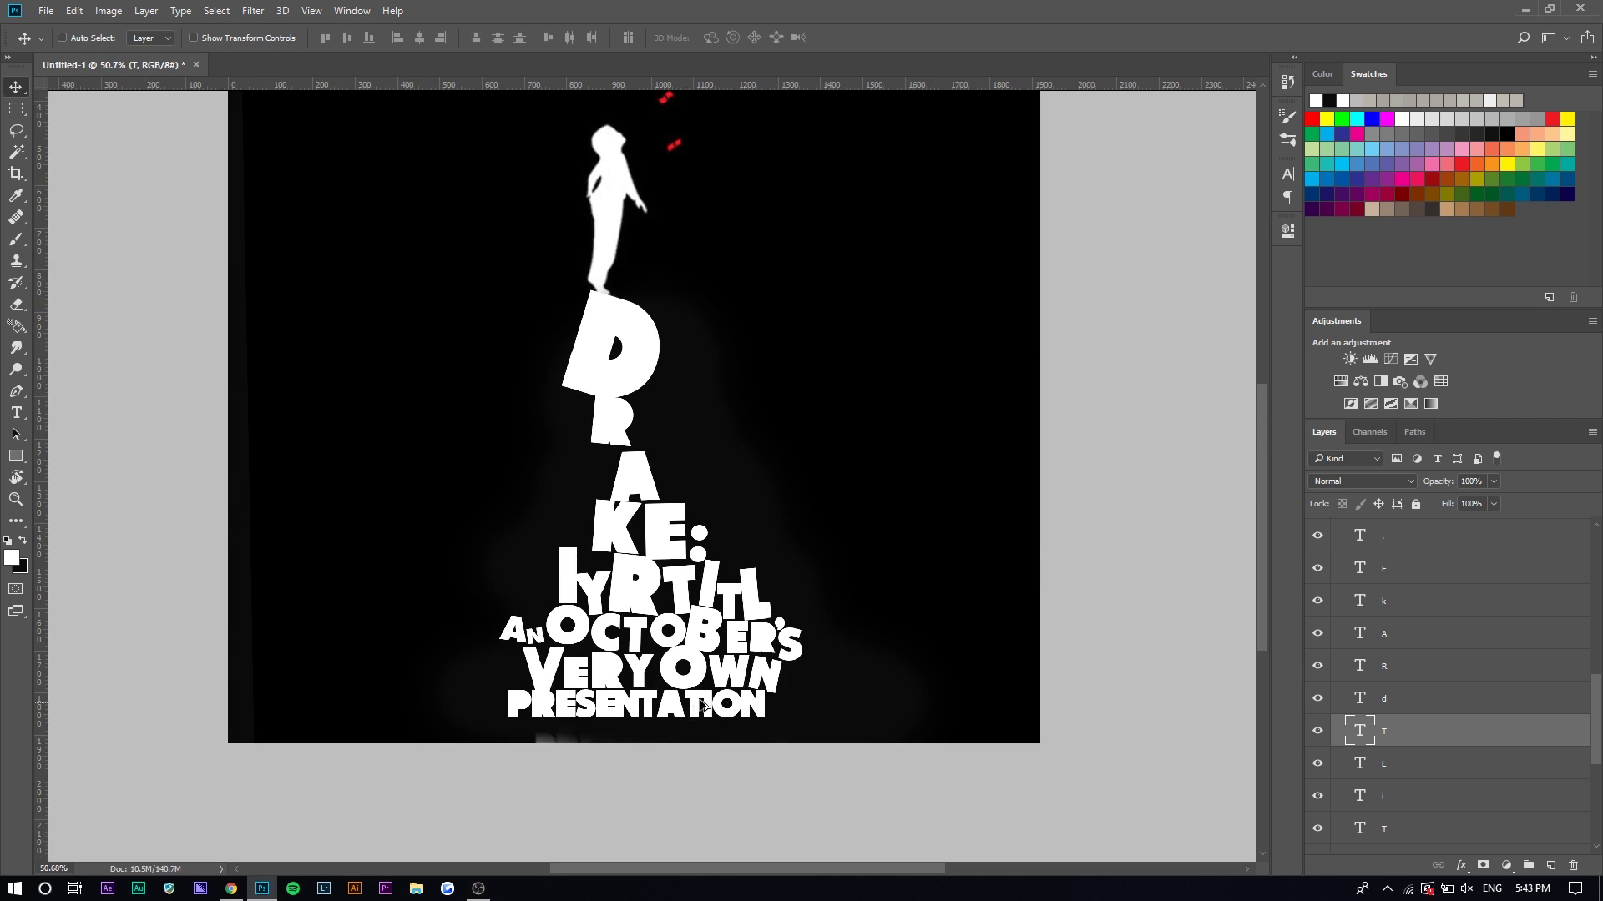
Scale down the last L and set it close beside the small T, resting on the October's row
{"action": "key", "text": "ctrl+0"}
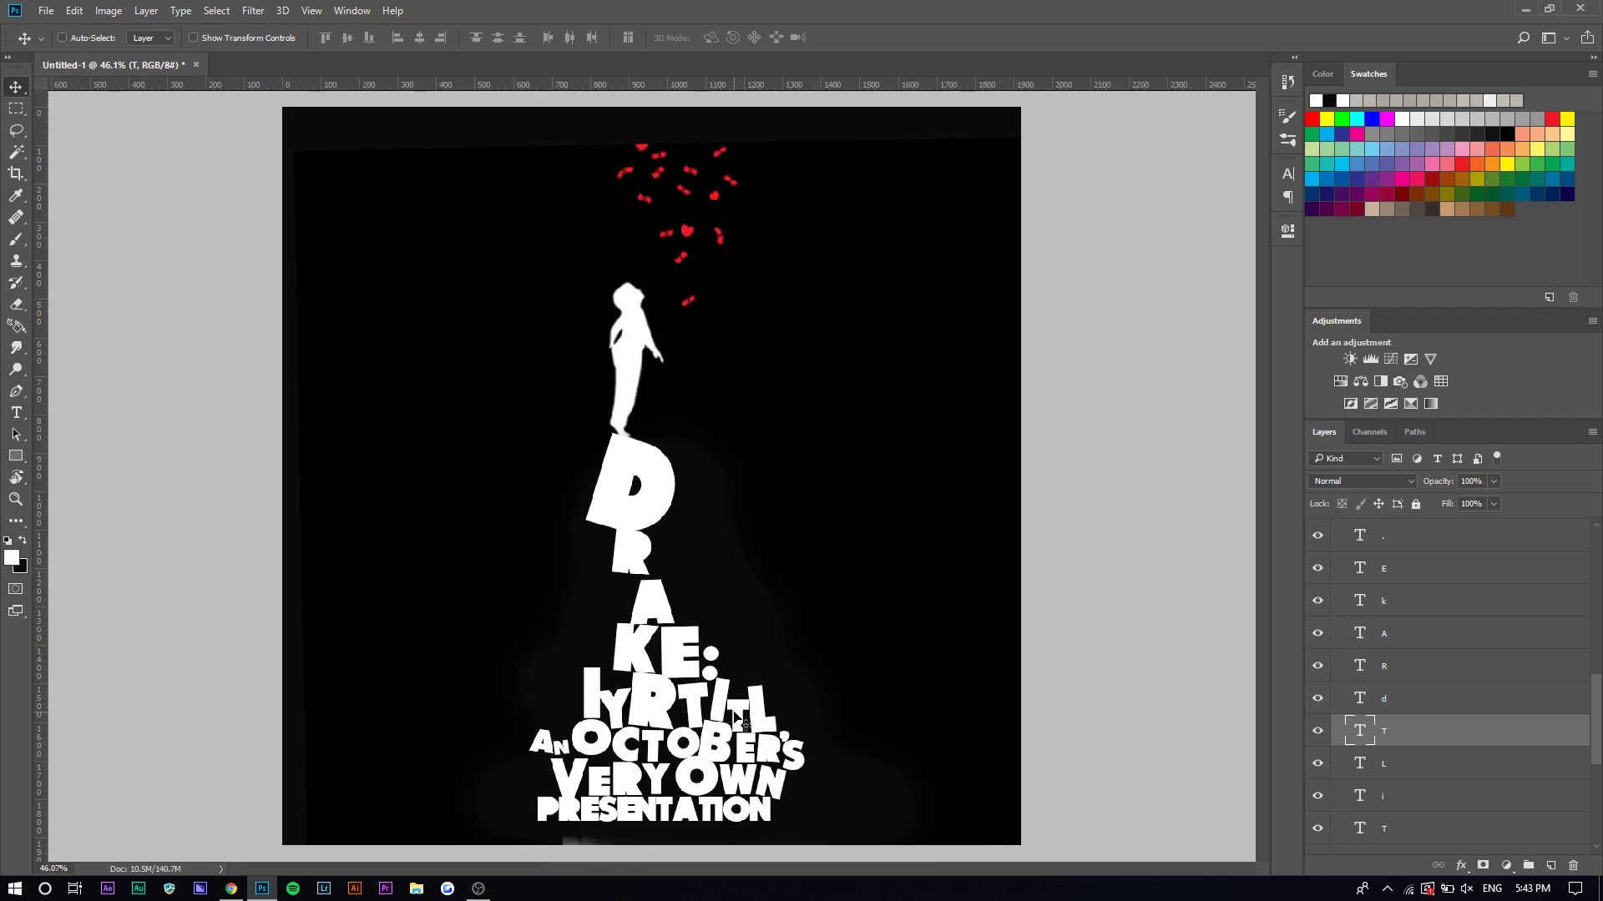
{"action": "scroll", "coordinate": [782, 713], "scroll_direction": "up", "scroll_amount": 9}
{"action": "left_click", "coordinate": [735, 719], "text": "ctrl"}
{"action": "key", "text": "ctrl+t"}
{"action": "left_click_drag", "start_coordinate": [770, 616], "coordinate": [738, 680]}
{"action": "key", "text": "Return"}
{"action": "scroll", "coordinate": [736, 681], "scroll_direction": "down", "scroll_amount": 12}
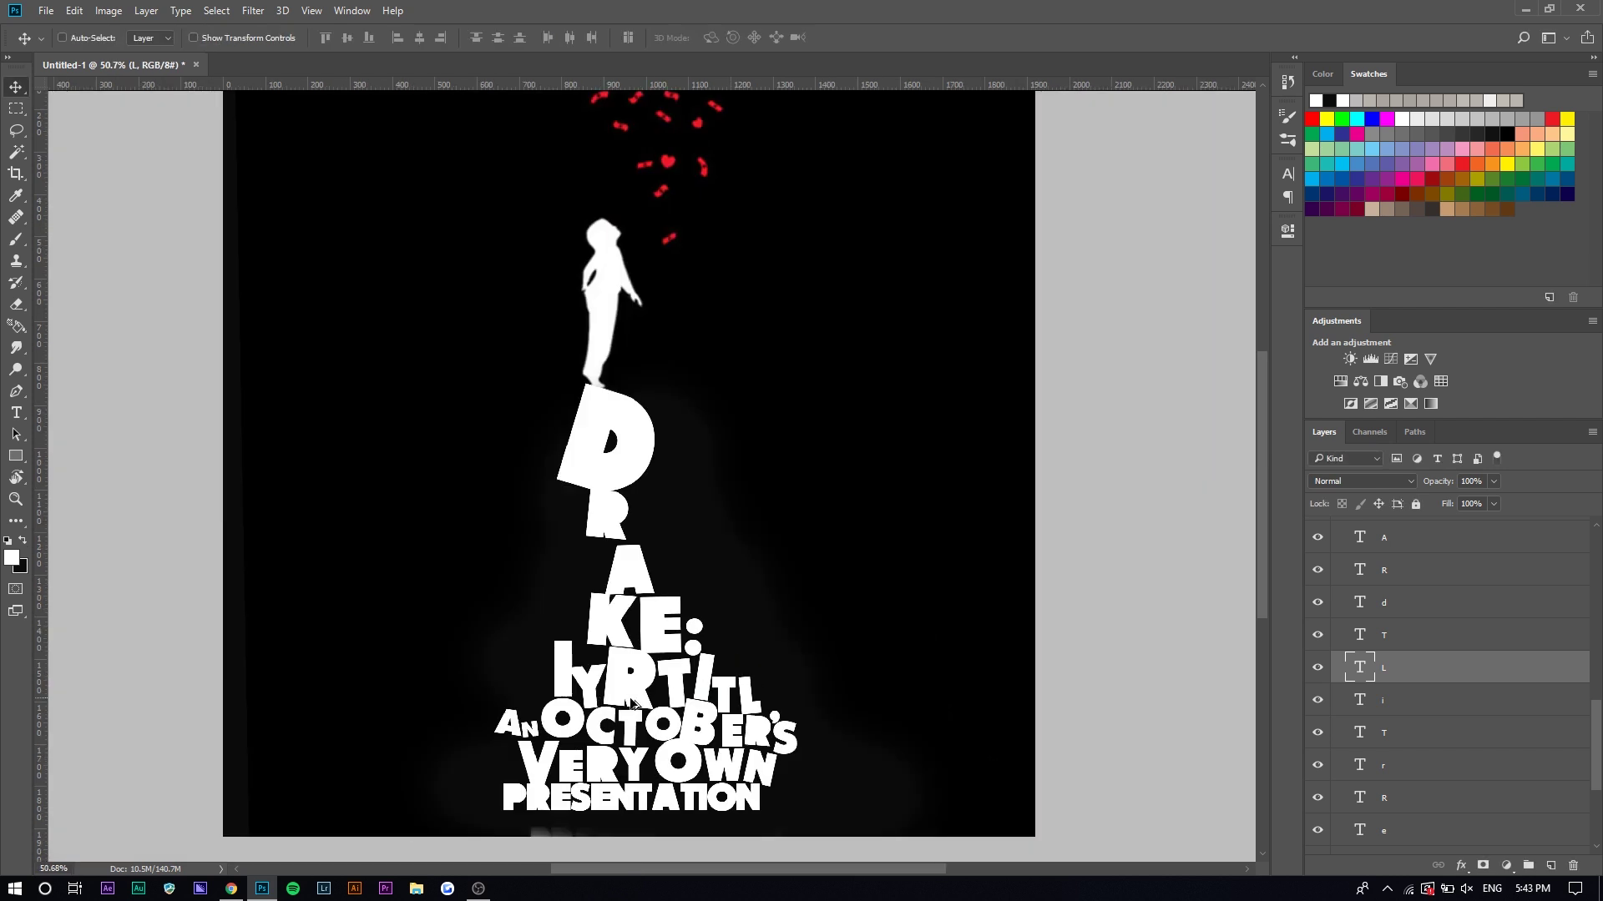
{"action": "scroll", "coordinate": [672, 703], "scroll_direction": "up", "scroll_amount": 3}
{"action": "scroll", "coordinate": [866, 705], "scroll_direction": "down", "scroll_amount": 1}
{"action": "scroll", "coordinate": [1327, 818], "scroll_direction": "down", "scroll_amount": 3}
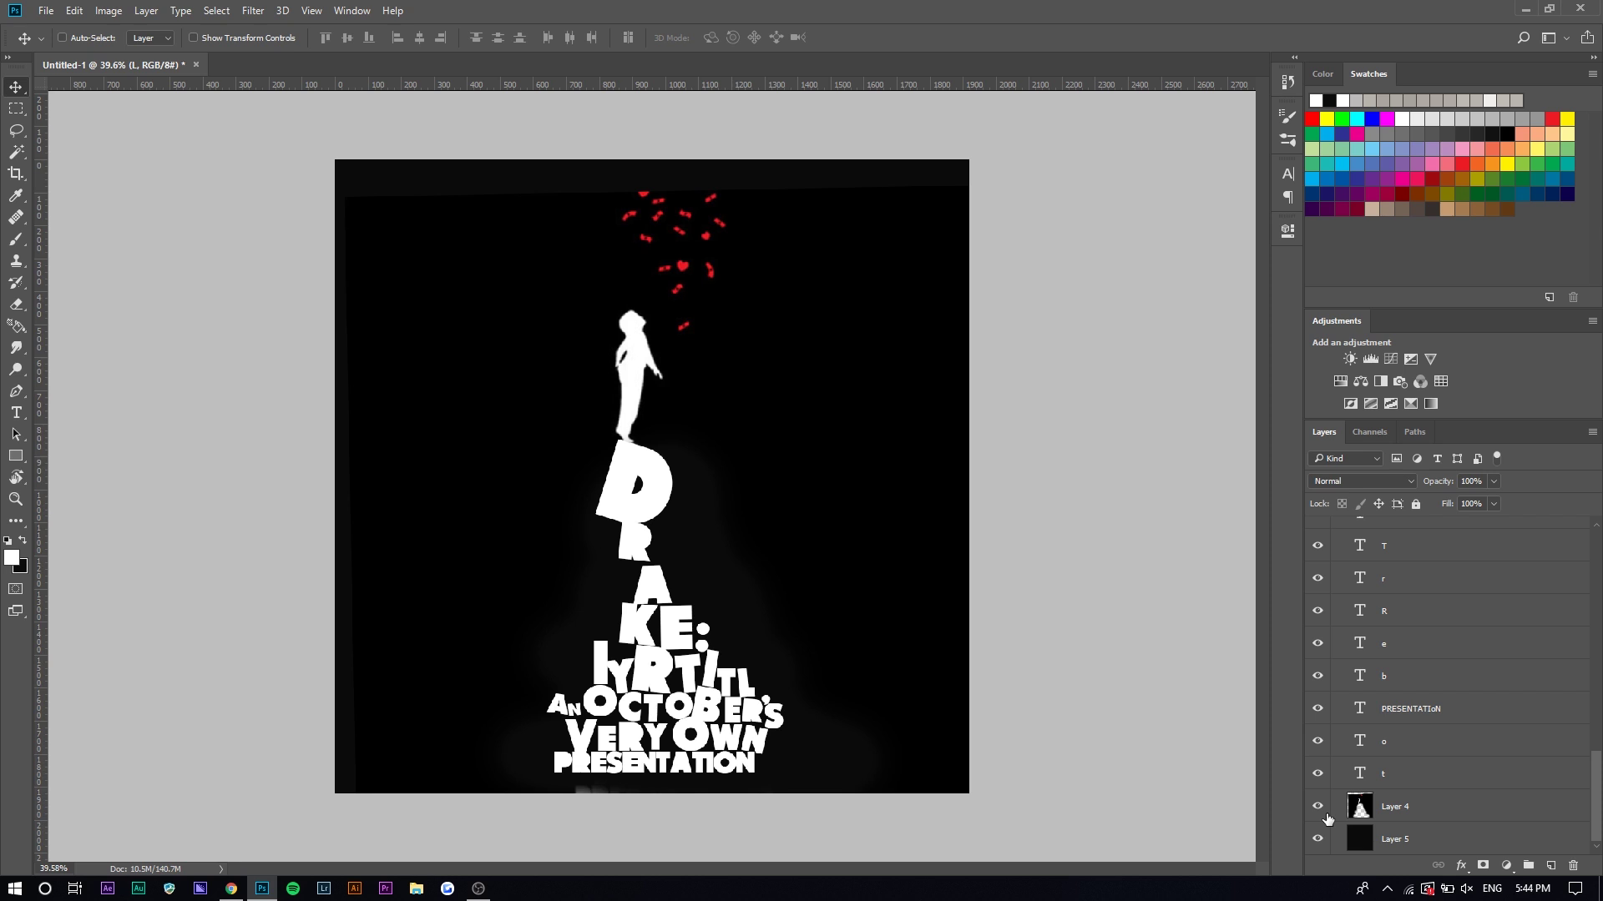
{"action": "scroll", "coordinate": [627, 691], "scroll_direction": "up", "scroll_amount": 8}
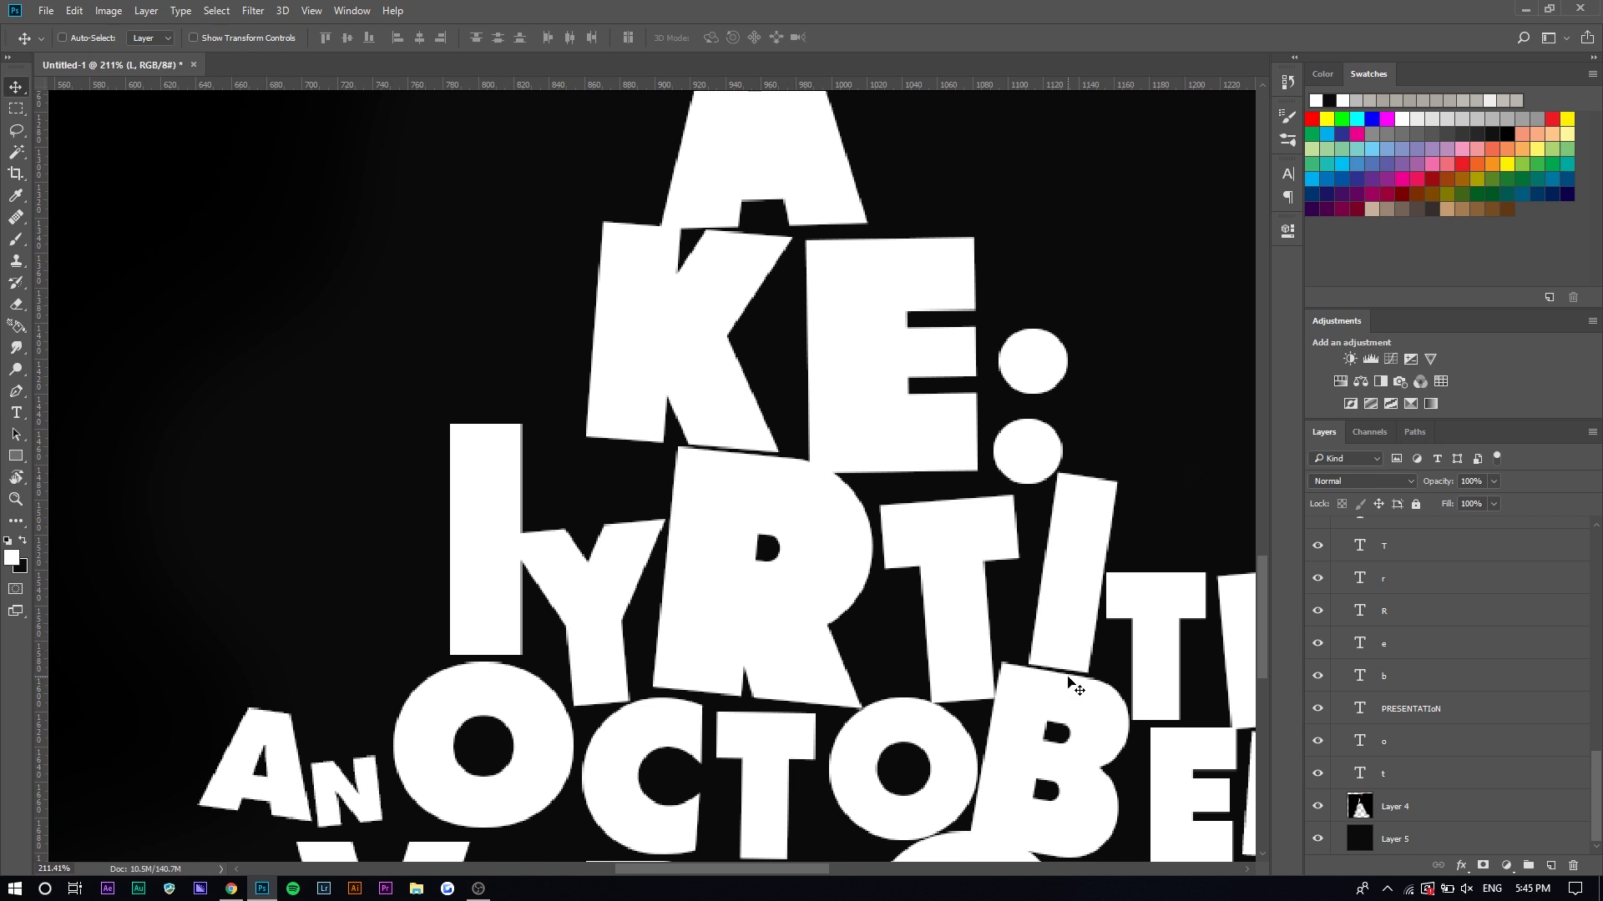
{"action": "scroll", "coordinate": [736, 663], "scroll_direction": "down", "scroll_amount": 5}
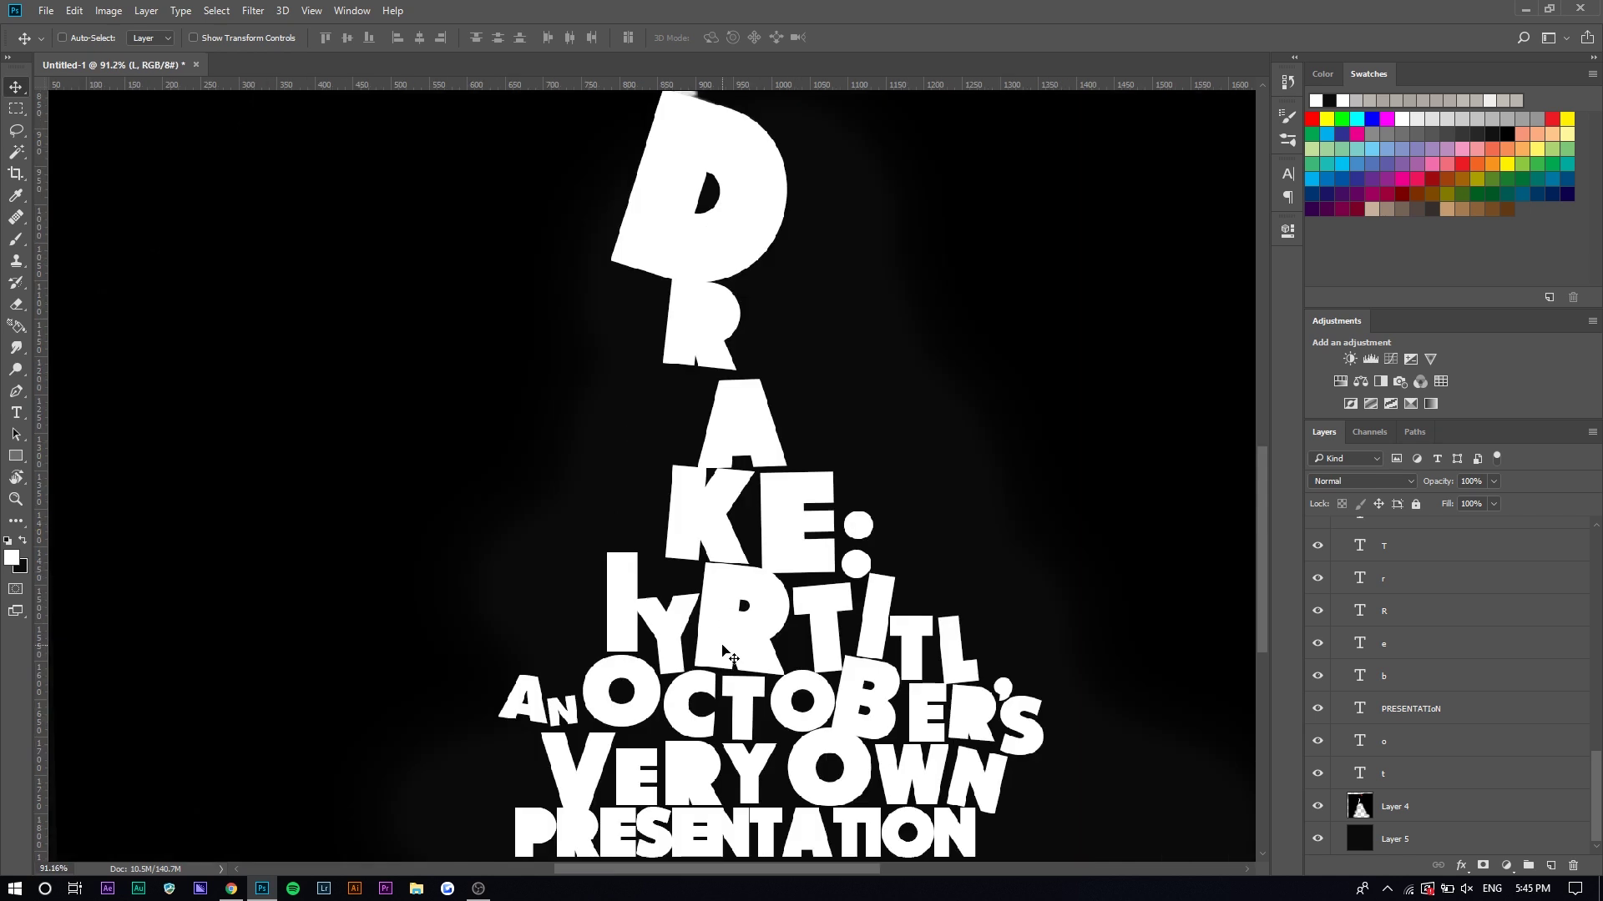
{"action": "scroll", "coordinate": [726, 656], "scroll_direction": "down", "scroll_amount": 5}
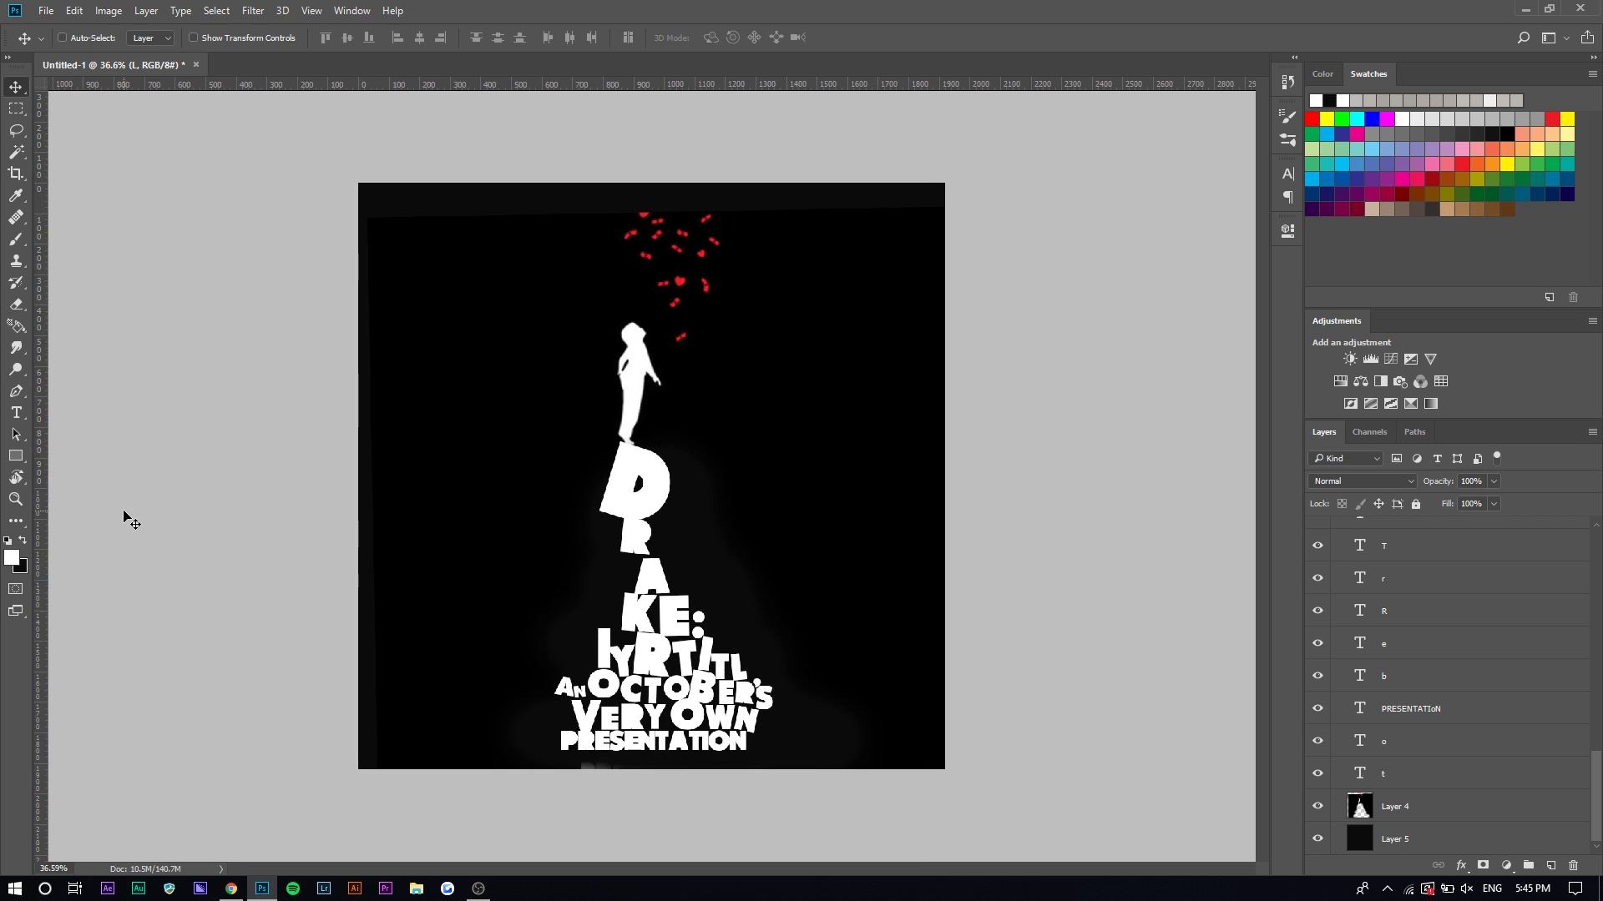
Replace the last line's text PRESENTATION with PRODUCTIONS and nudge the line to the right beneath VERY OWN
{"action": "scroll", "coordinate": [531, 784], "scroll_direction": "up", "scroll_amount": 5}
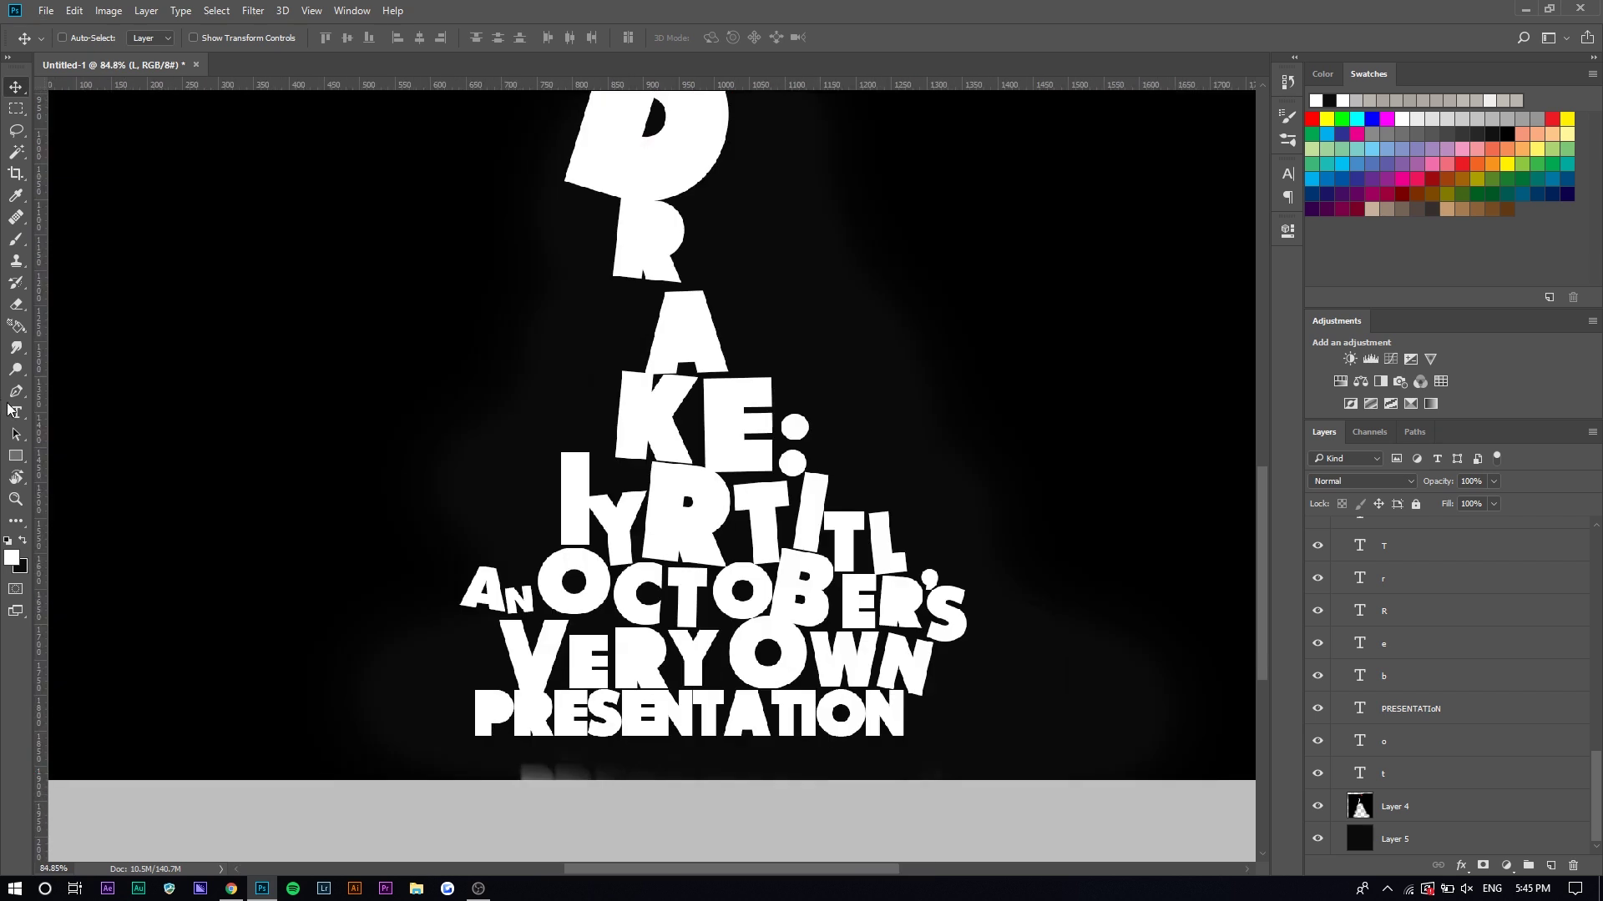
{"action": "left_click", "coordinate": [15, 412]}
{"action": "double_click", "coordinate": [727, 746]}
{"action": "type", "text": "PROD"}
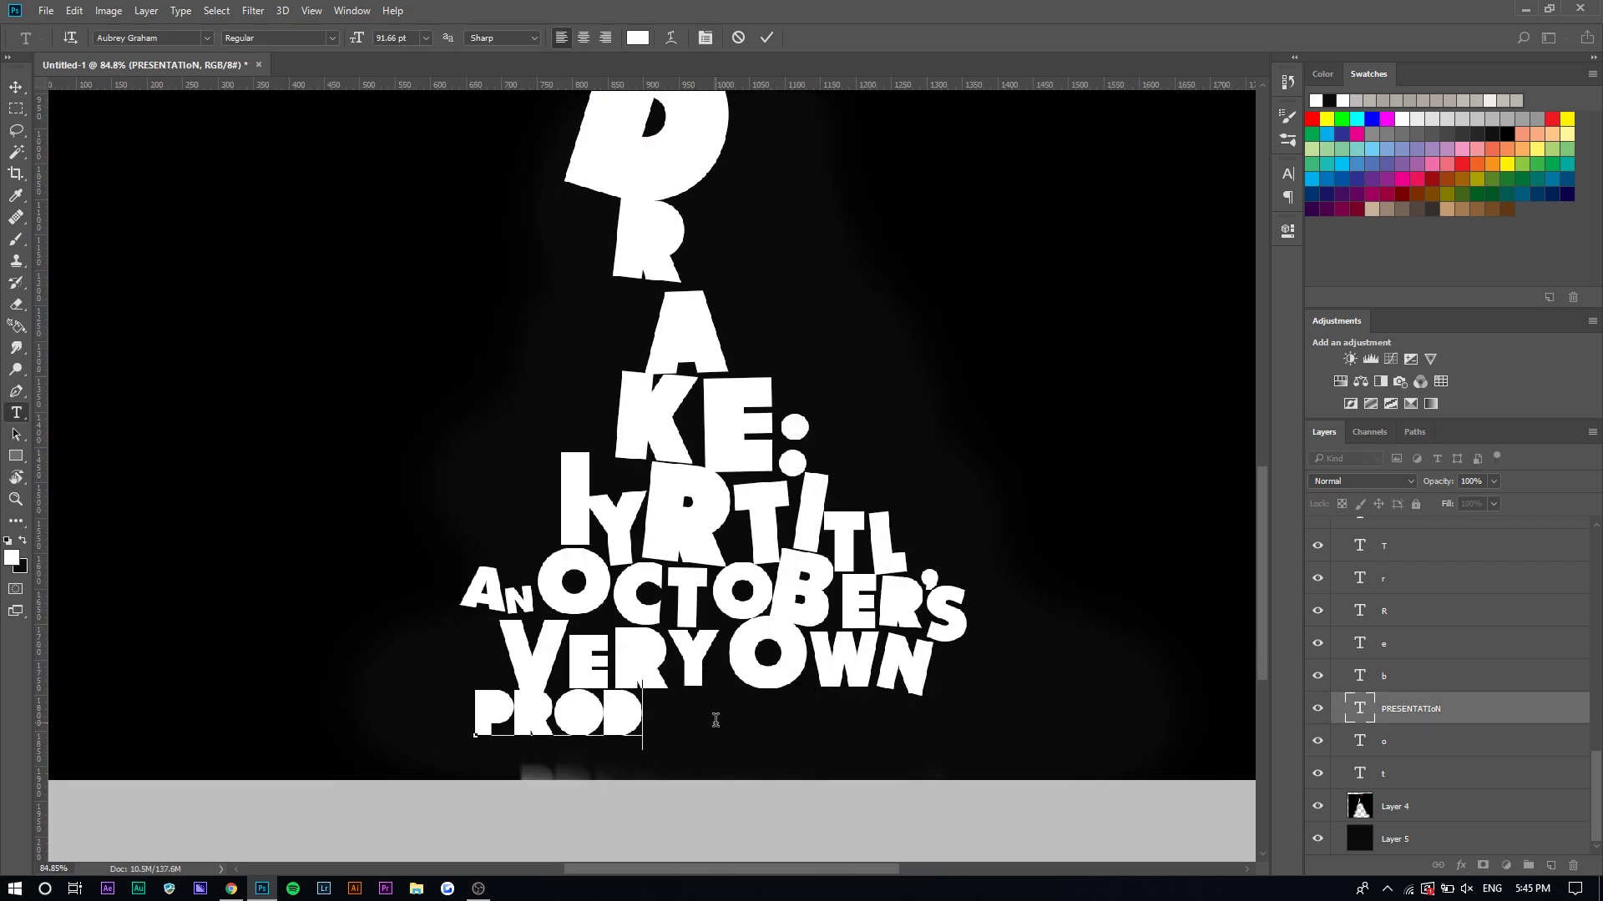
{"action": "type", "text": "CU"}
{"action": "key", "text": "Right"}
{"action": "type", "text": "TIONS"}
{"action": "key", "text": "ctrl+Return"}
{"action": "left_click", "coordinate": [16, 86]}
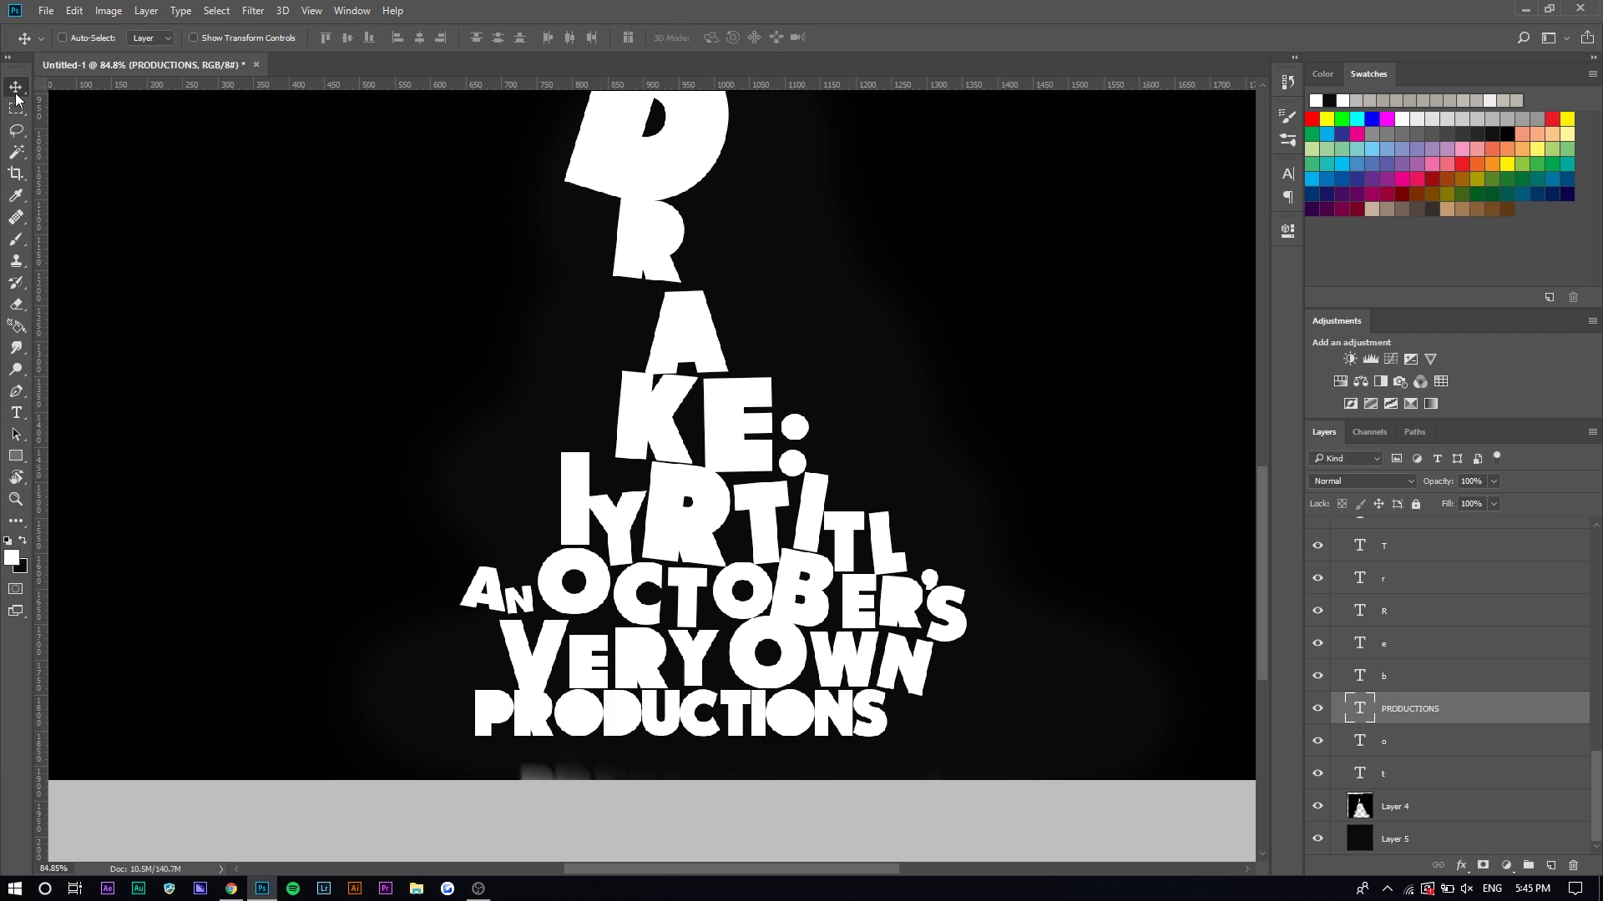
{"action": "key", "text": "shift+Right"}
{"action": "key", "text": "shift+Right"}
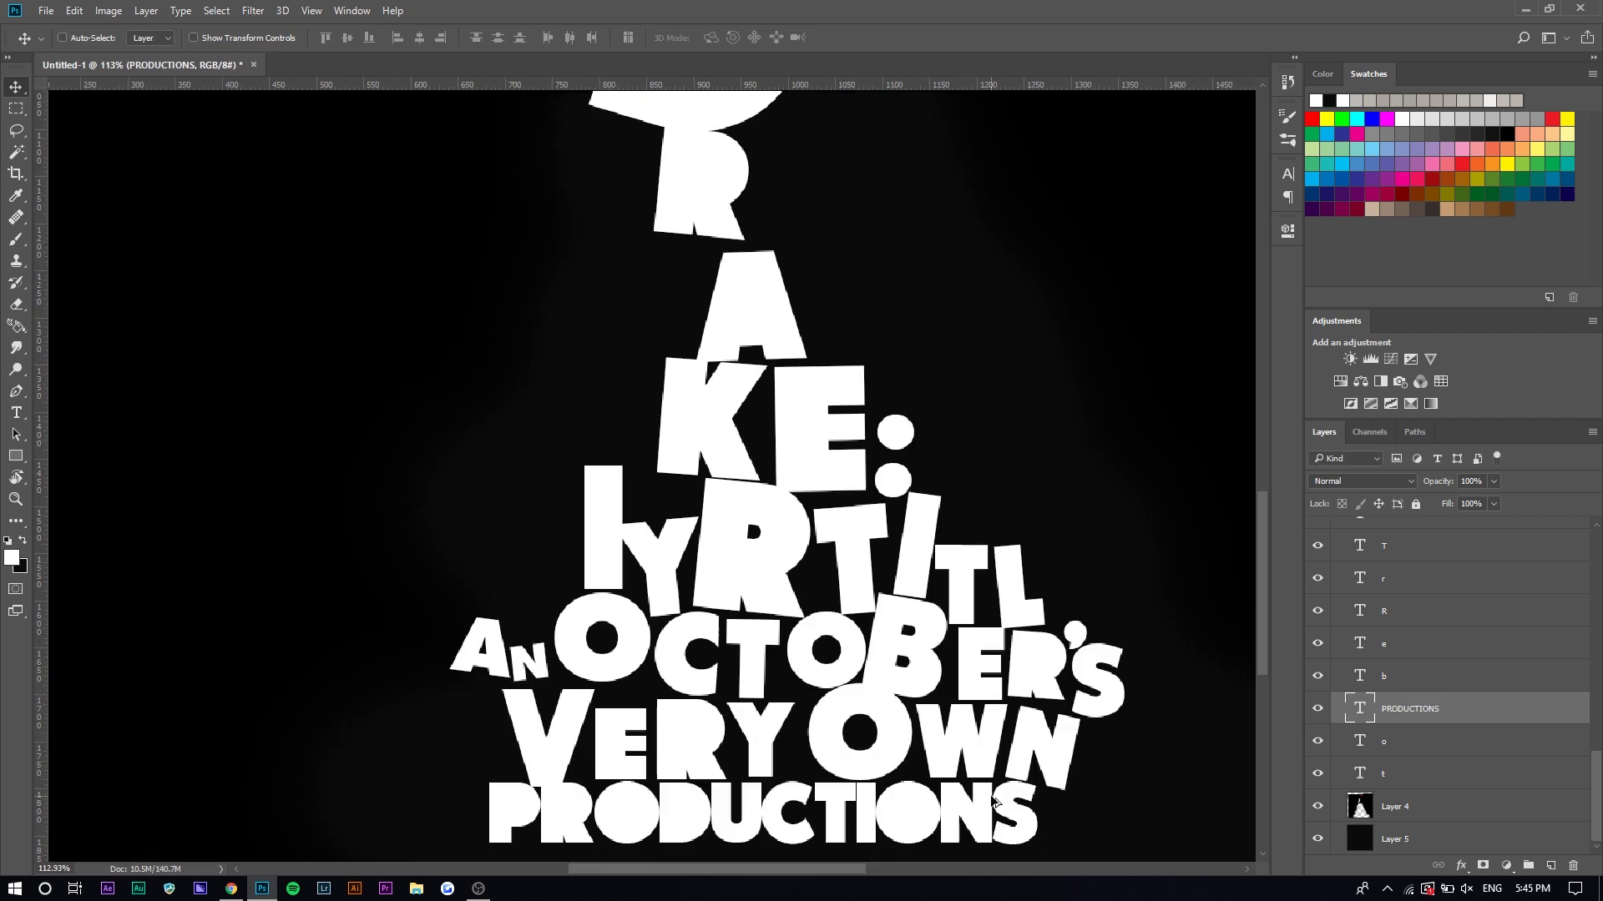
Discard the trial lettering over the VERY OWN row and restore the last line to PRESENTATION
{"action": "scroll", "coordinate": [651, 468], "scroll_direction": "down", "scroll_amount": 1}
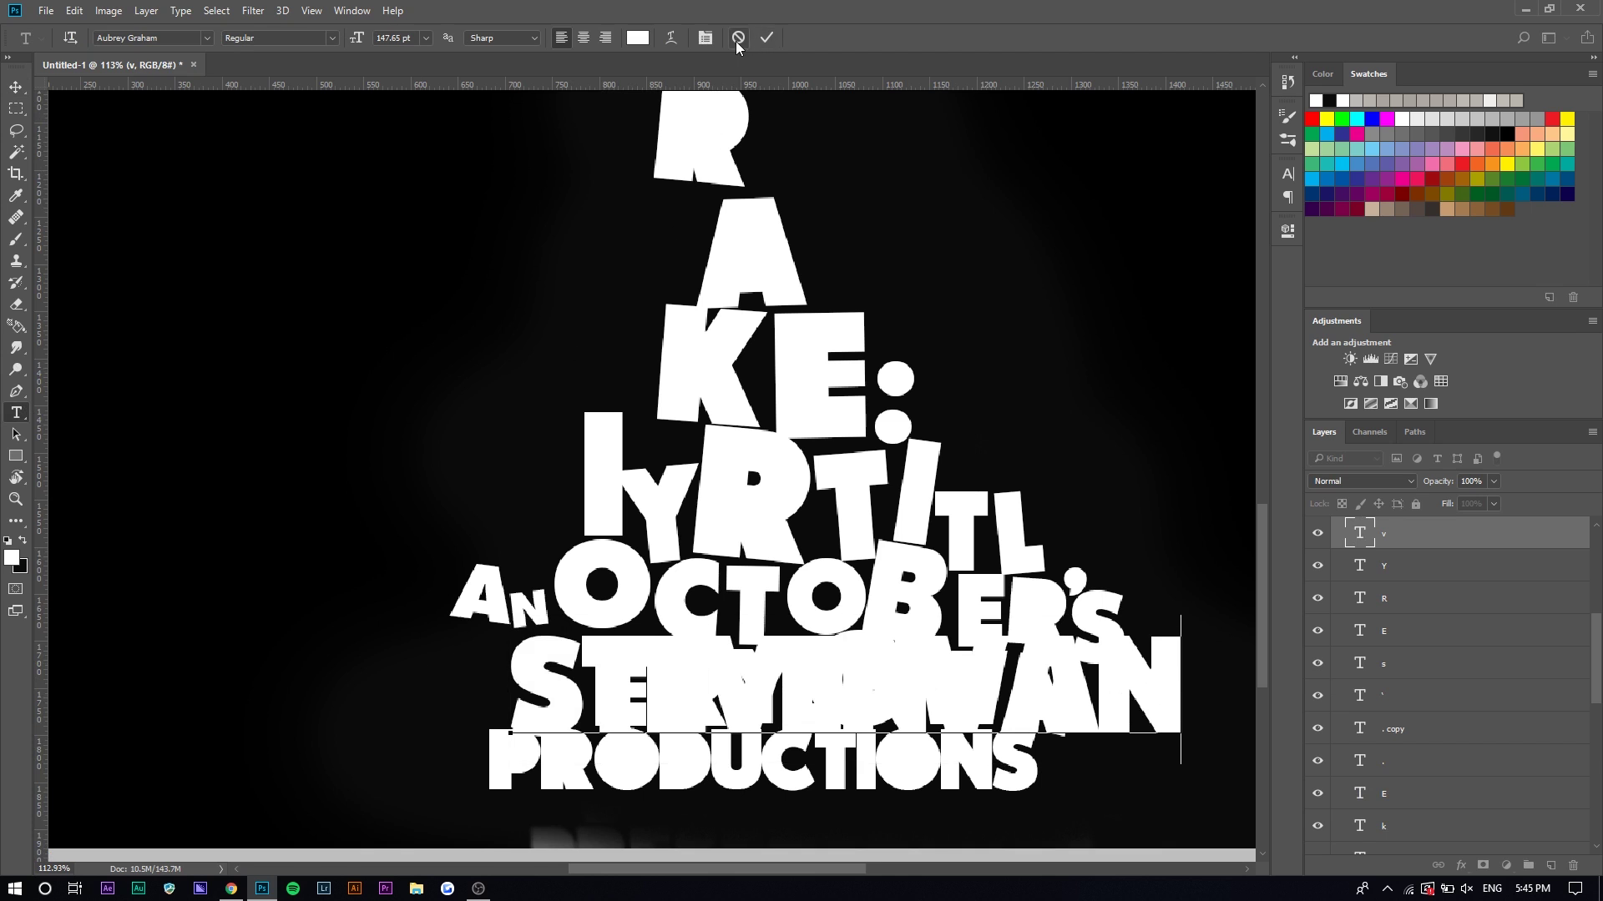
{"action": "left_click", "coordinate": [737, 39]}
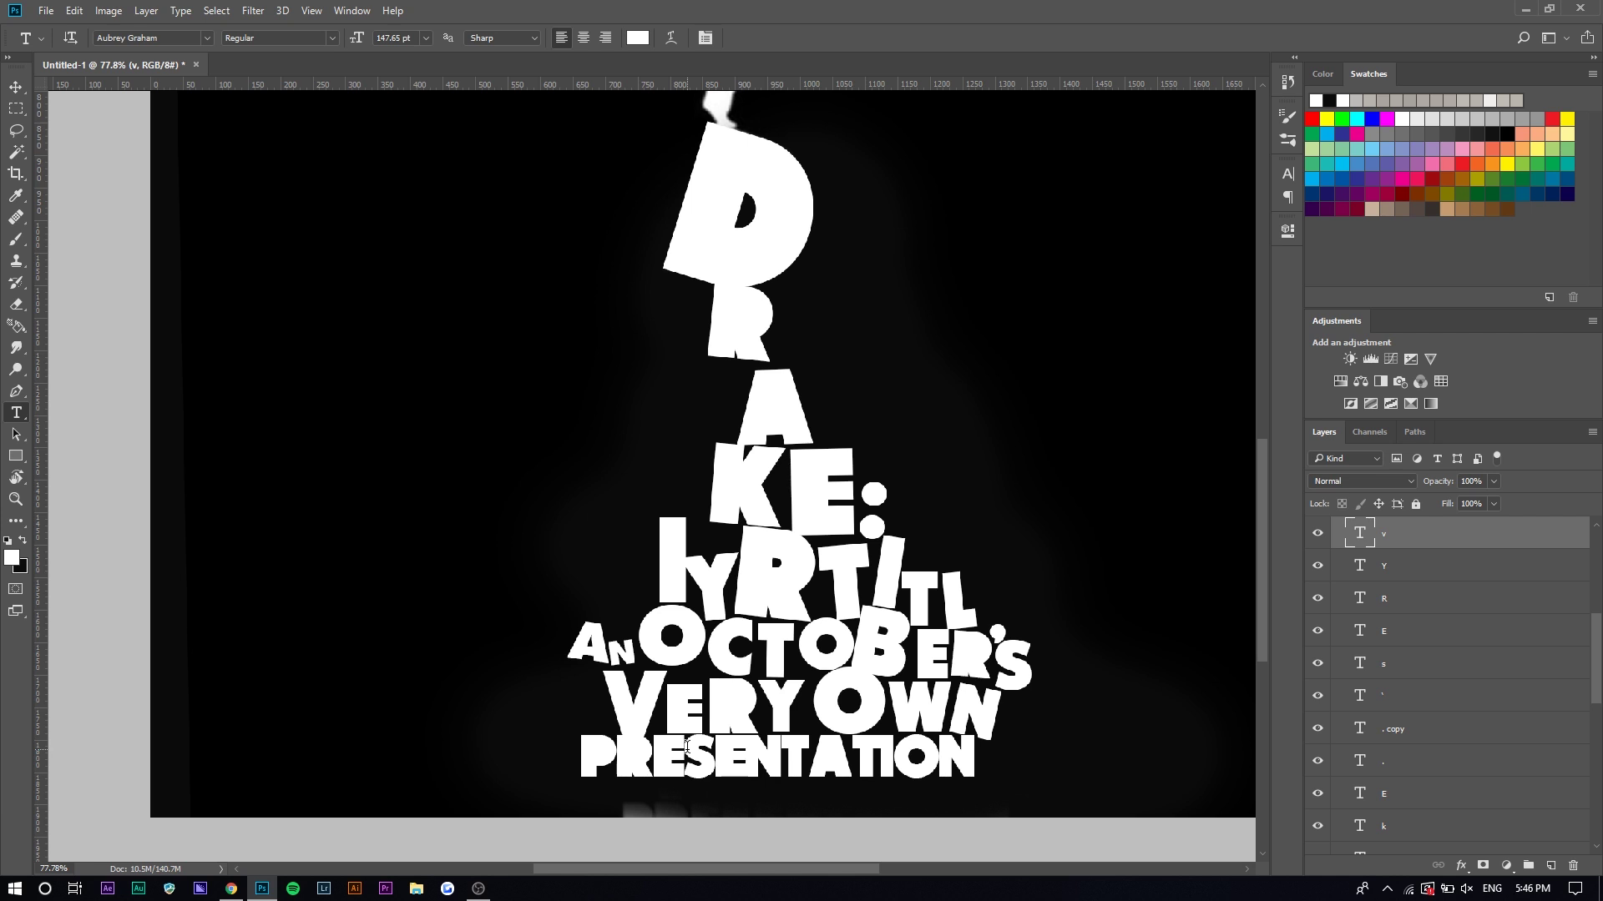
{"action": "scroll", "coordinate": [692, 826], "scroll_direction": "down", "scroll_amount": 3}
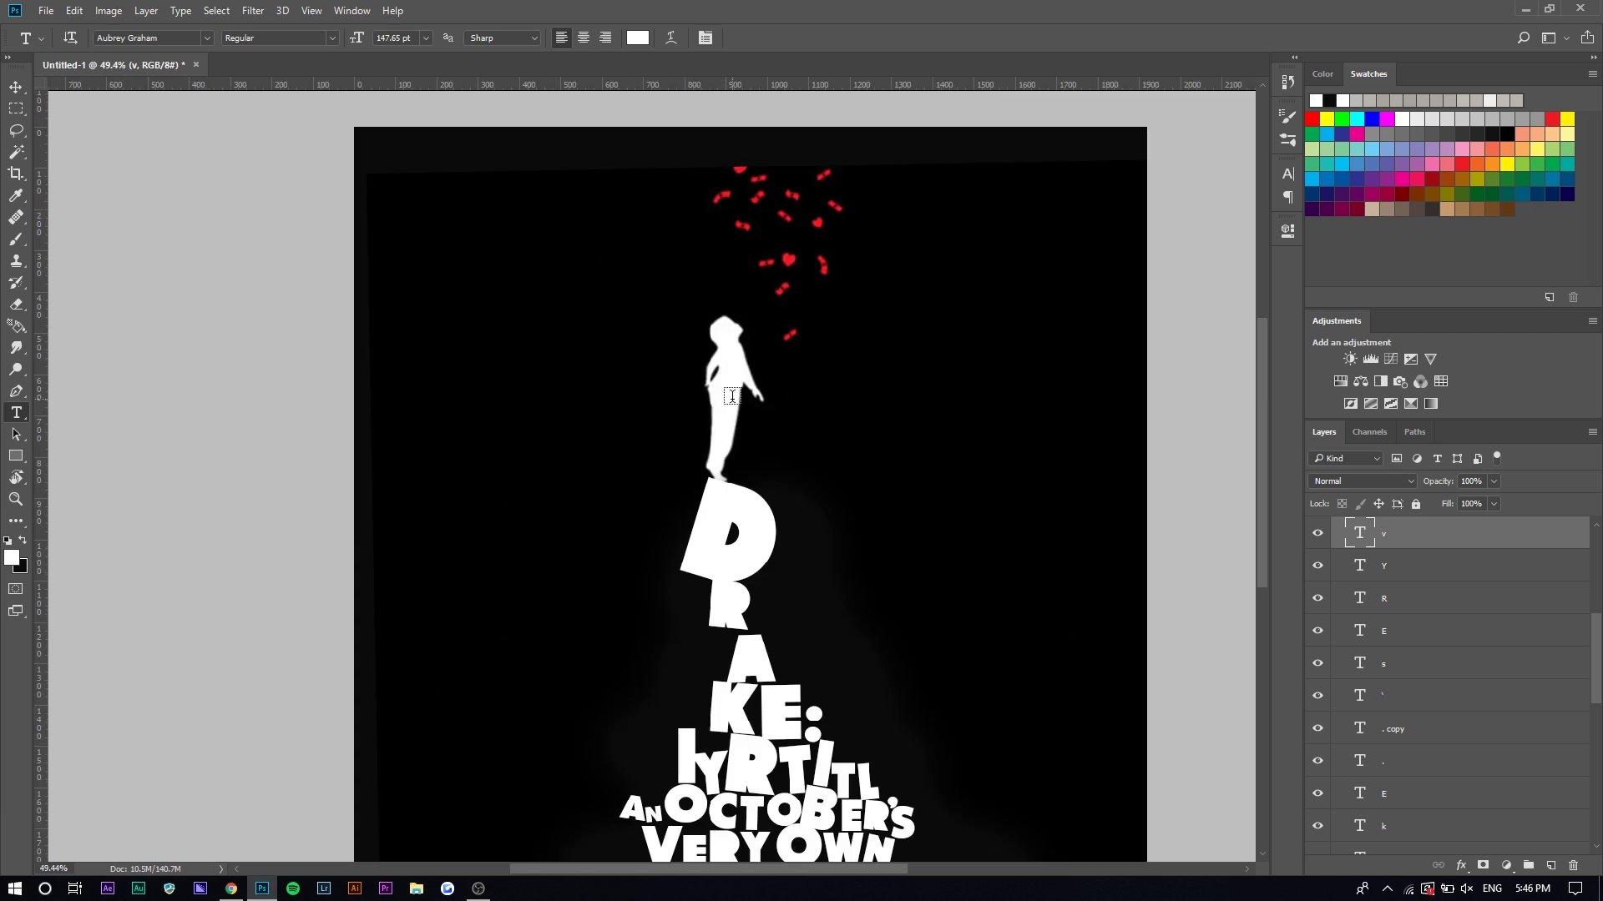